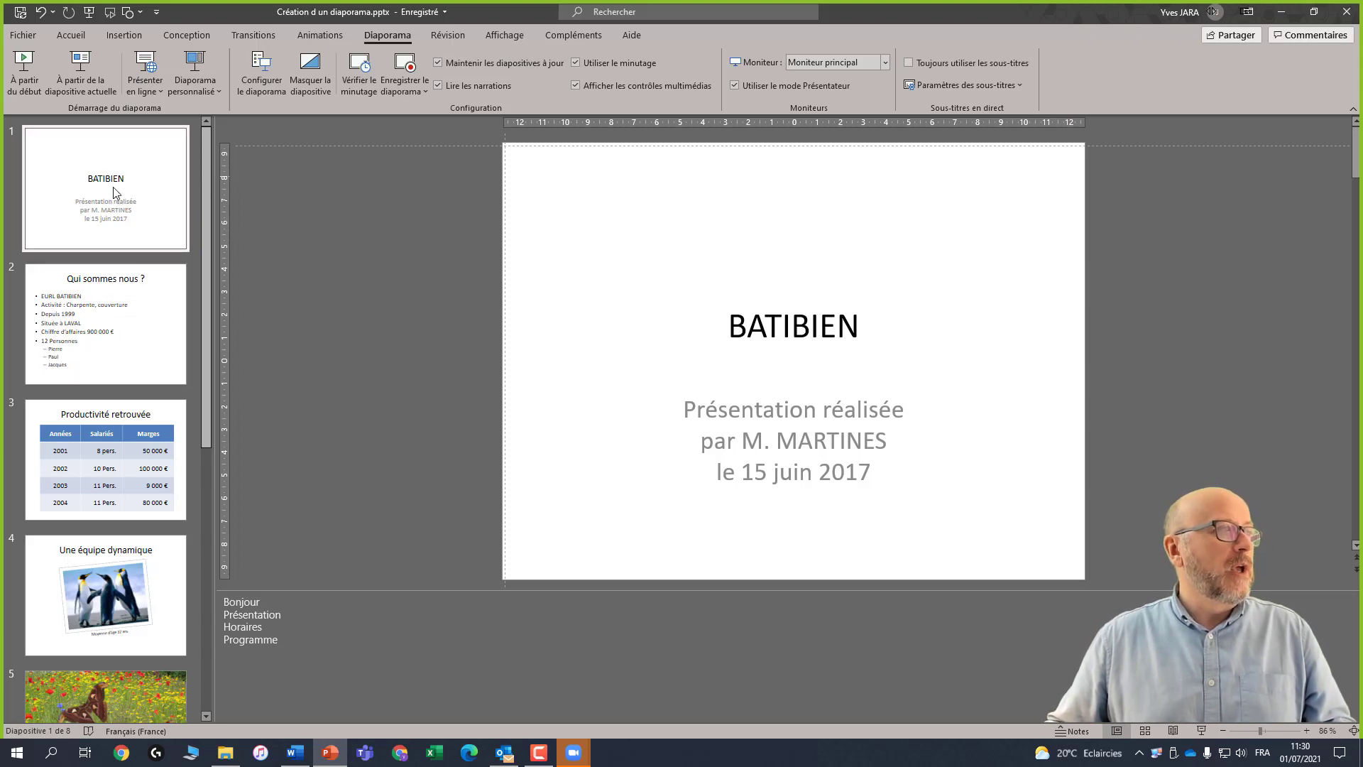
- Switch to the Insertion ribbon tab to reach the content-insertion commands
{"action": "left_click", "coordinate": [125, 35]}
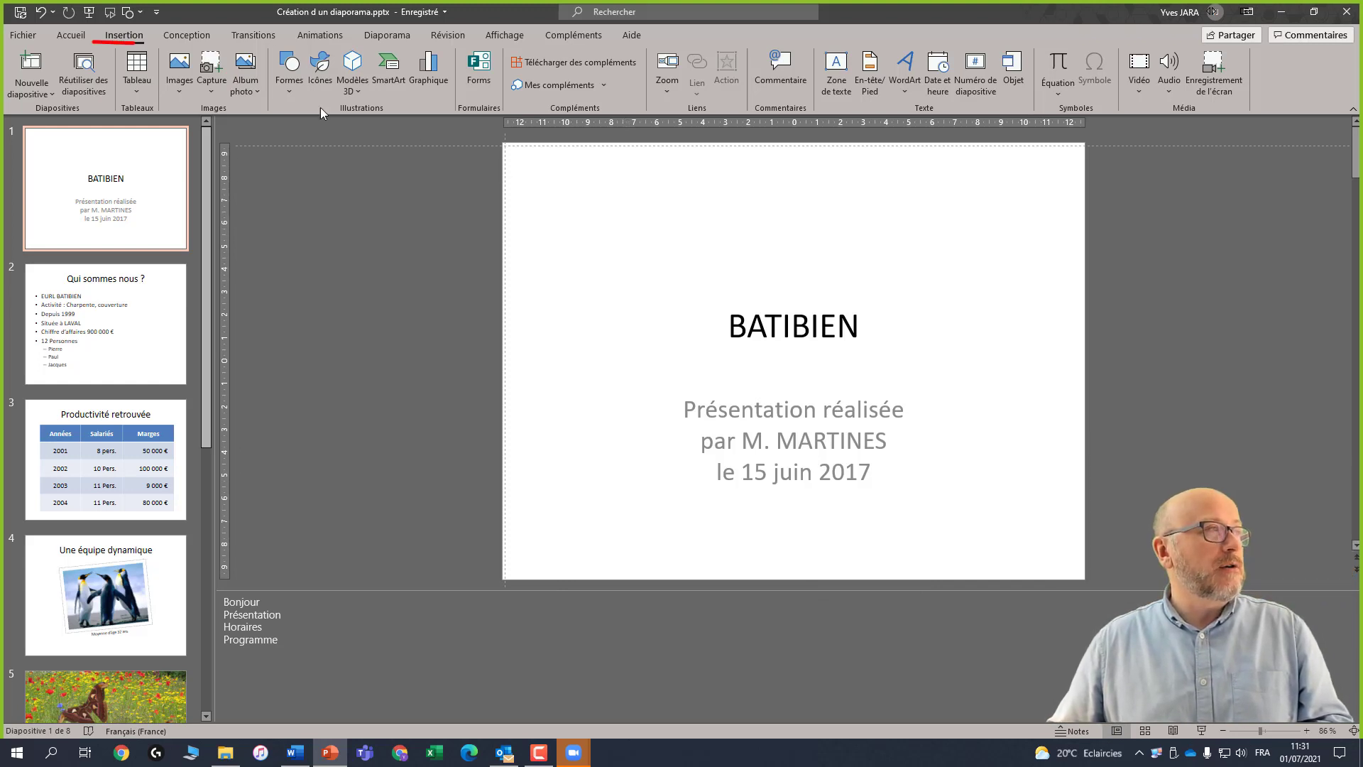
- In Header and Footer, include the date on slides as a fixed 01/07/2021
{"action": "left_click", "coordinate": [973, 80]}
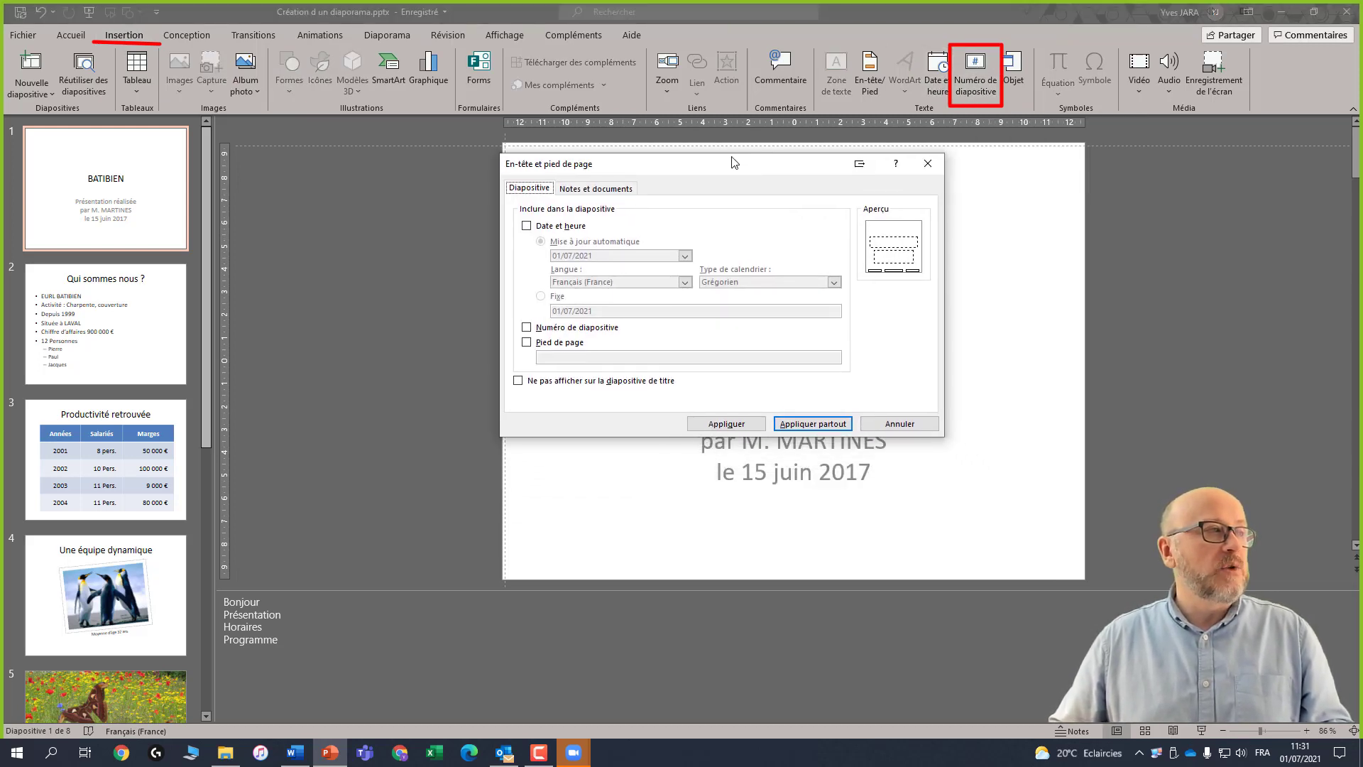
{"action": "left_click_drag", "start_coordinate": [760, 167], "coordinate": [785, 227]}
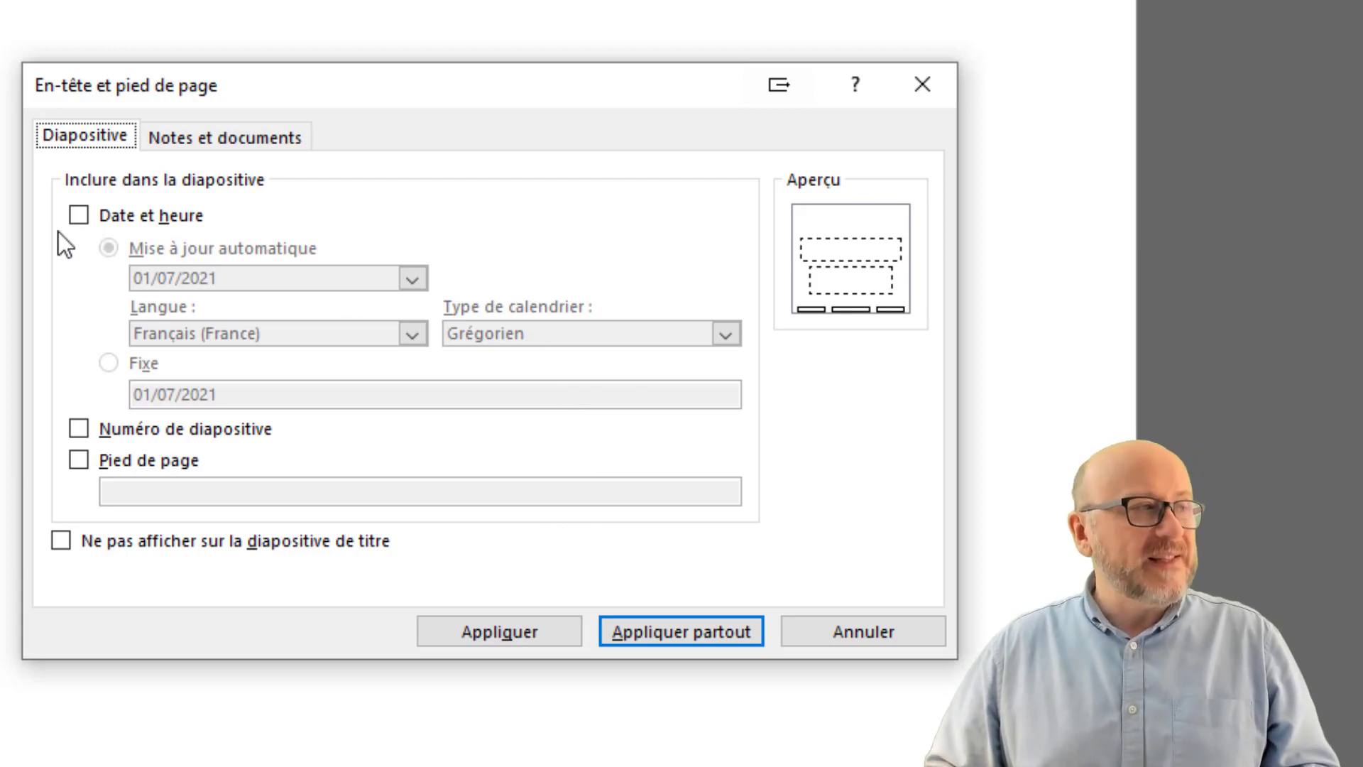
{"action": "left_click", "coordinate": [81, 220]}
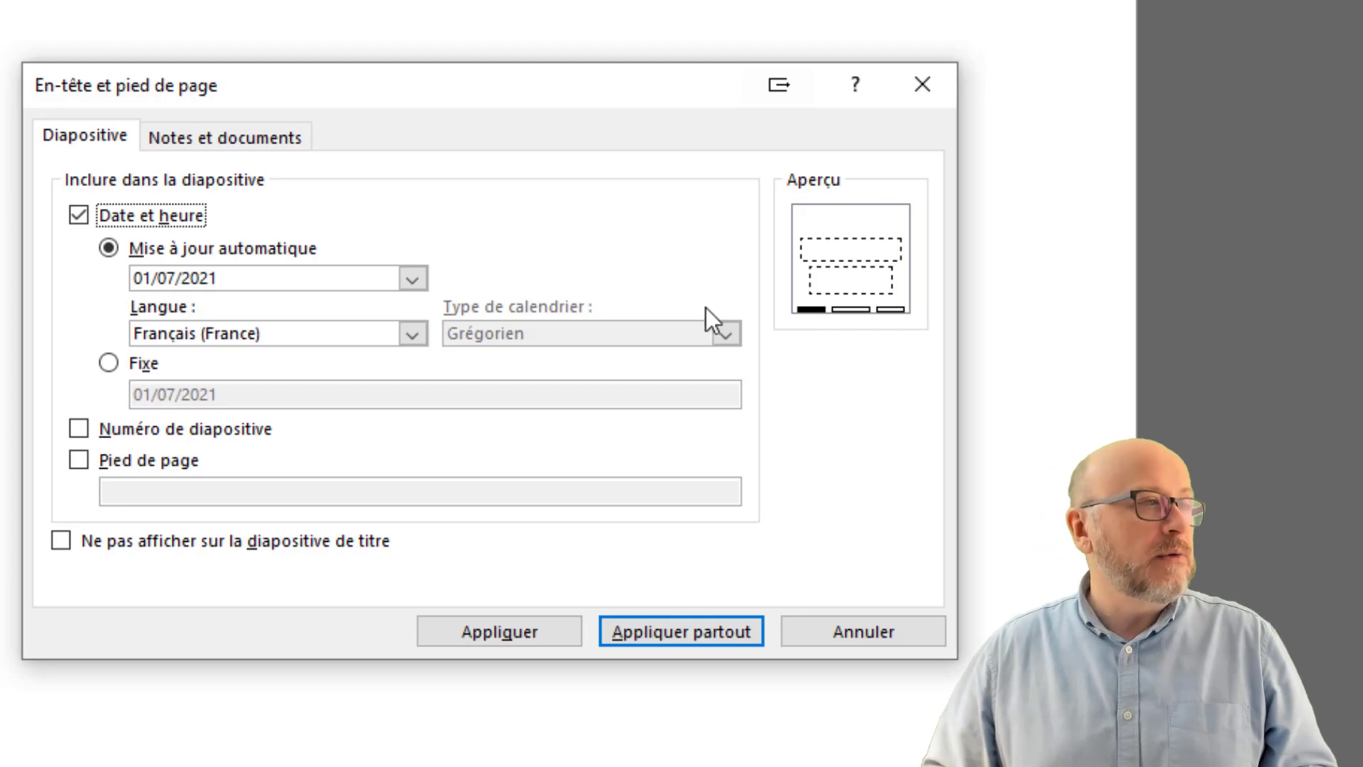
{"action": "left_click", "coordinate": [116, 216]}
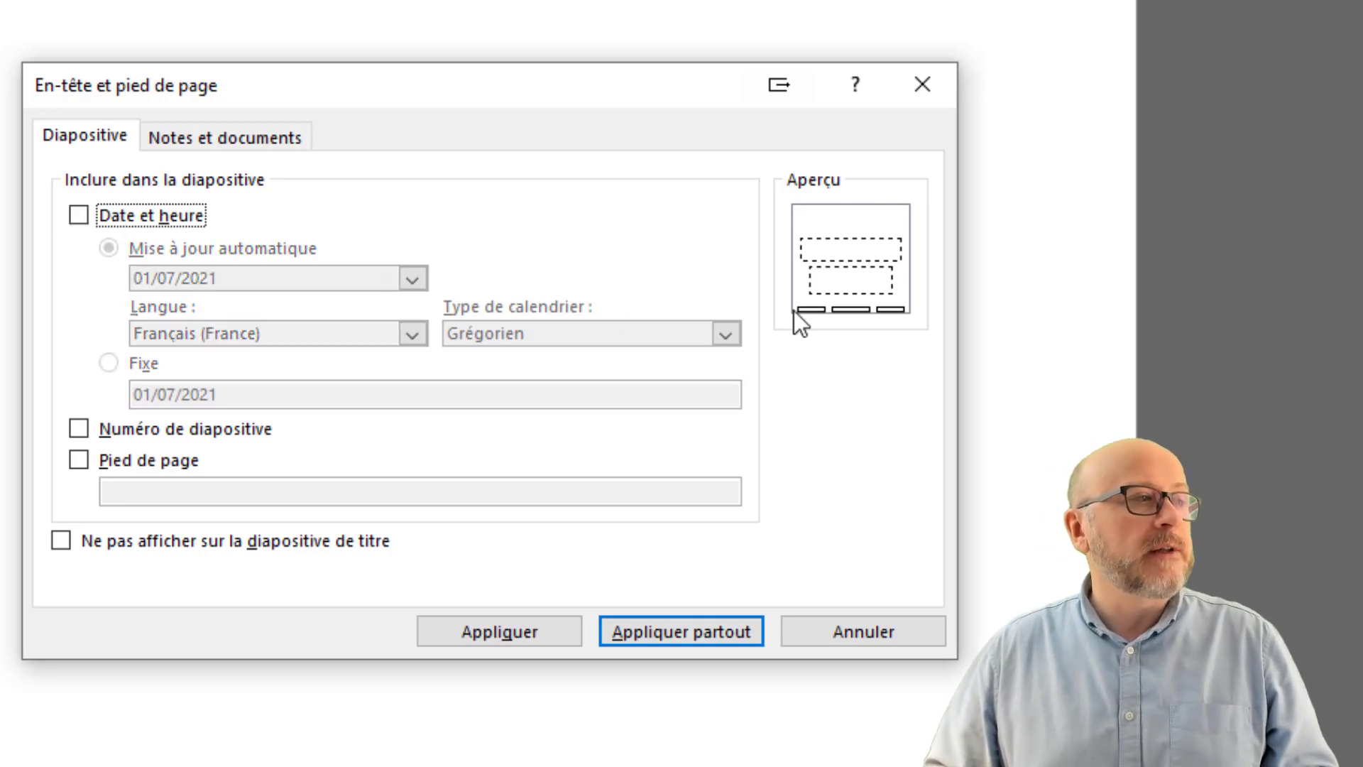
{"action": "left_click", "coordinate": [79, 214]}
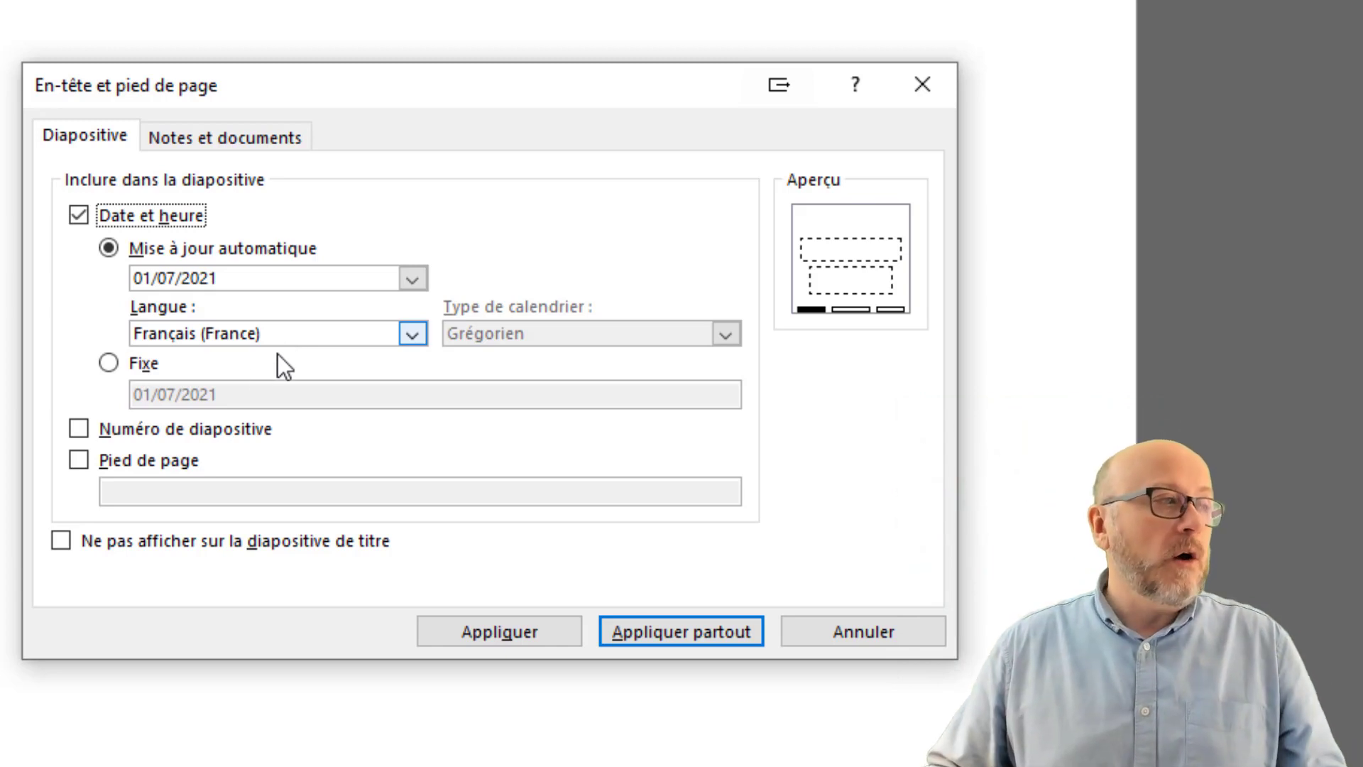
{"action": "left_click", "coordinate": [111, 364]}
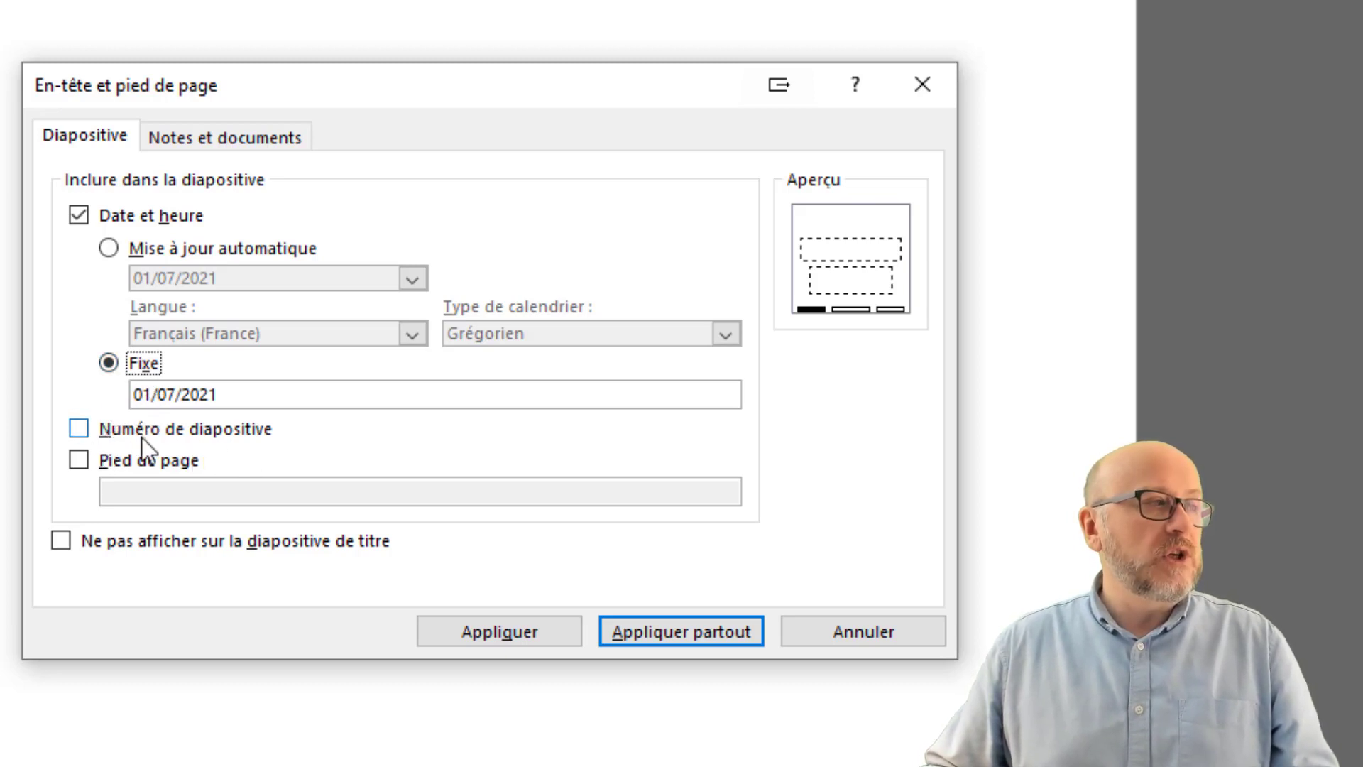
- Turn on slide numbers and an author-credit footer, hidden on the title slide
{"action": "left_click", "coordinate": [104, 433]}
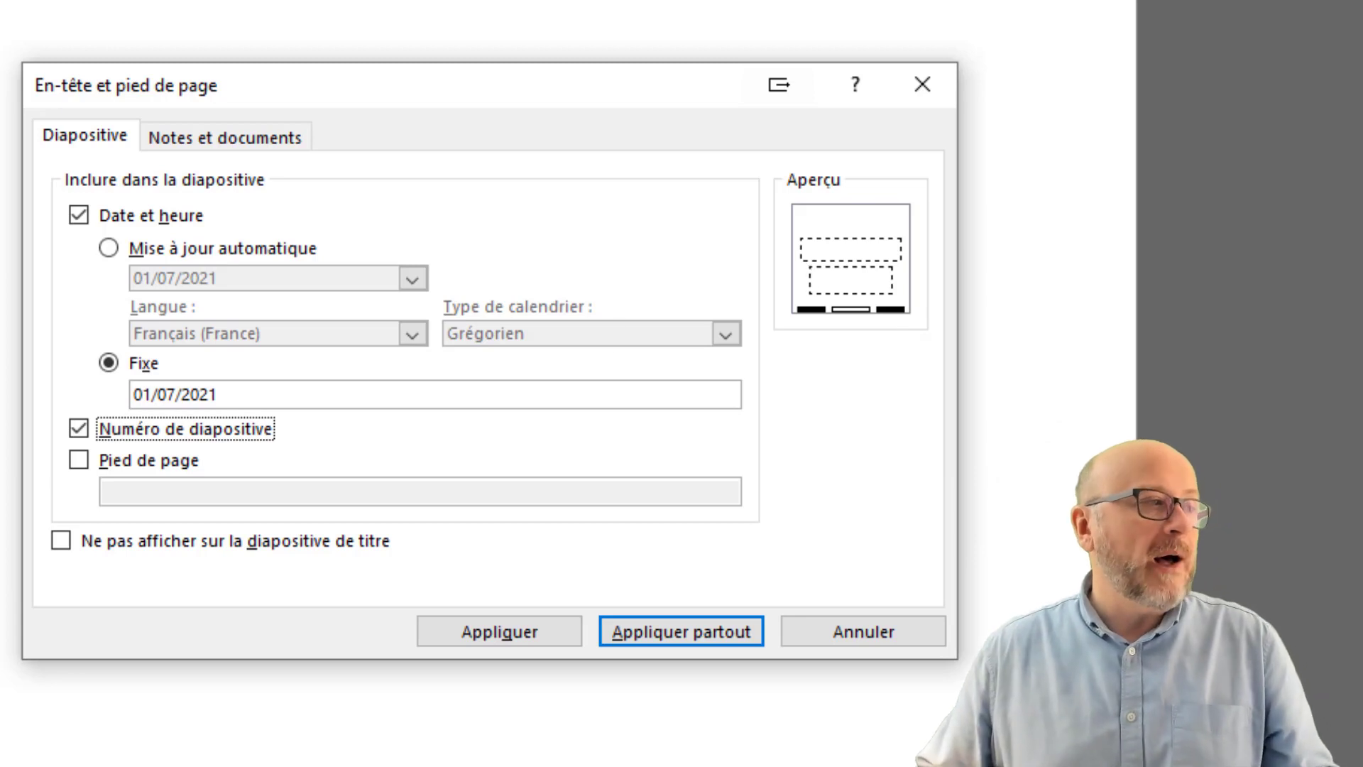
{"action": "left_click", "coordinate": [59, 540]}
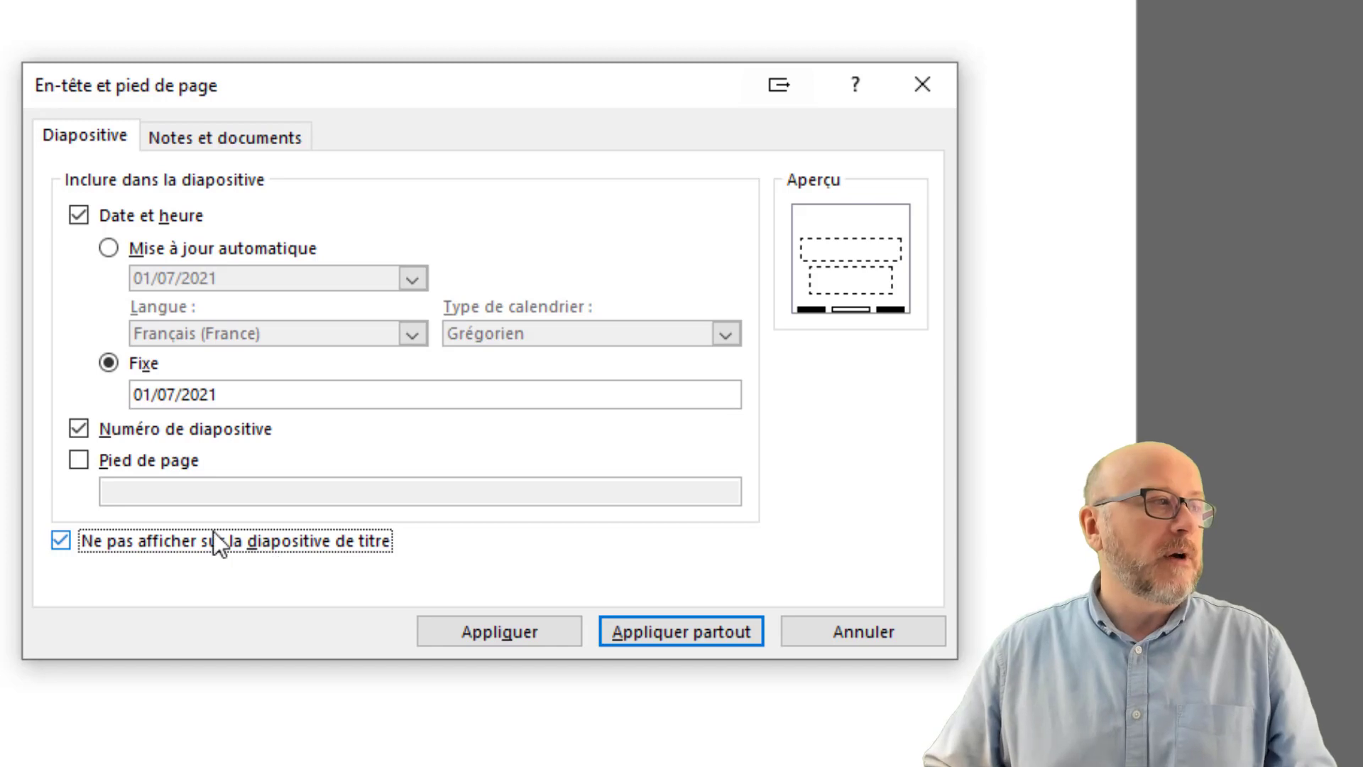
{"action": "left_click", "coordinate": [79, 460]}
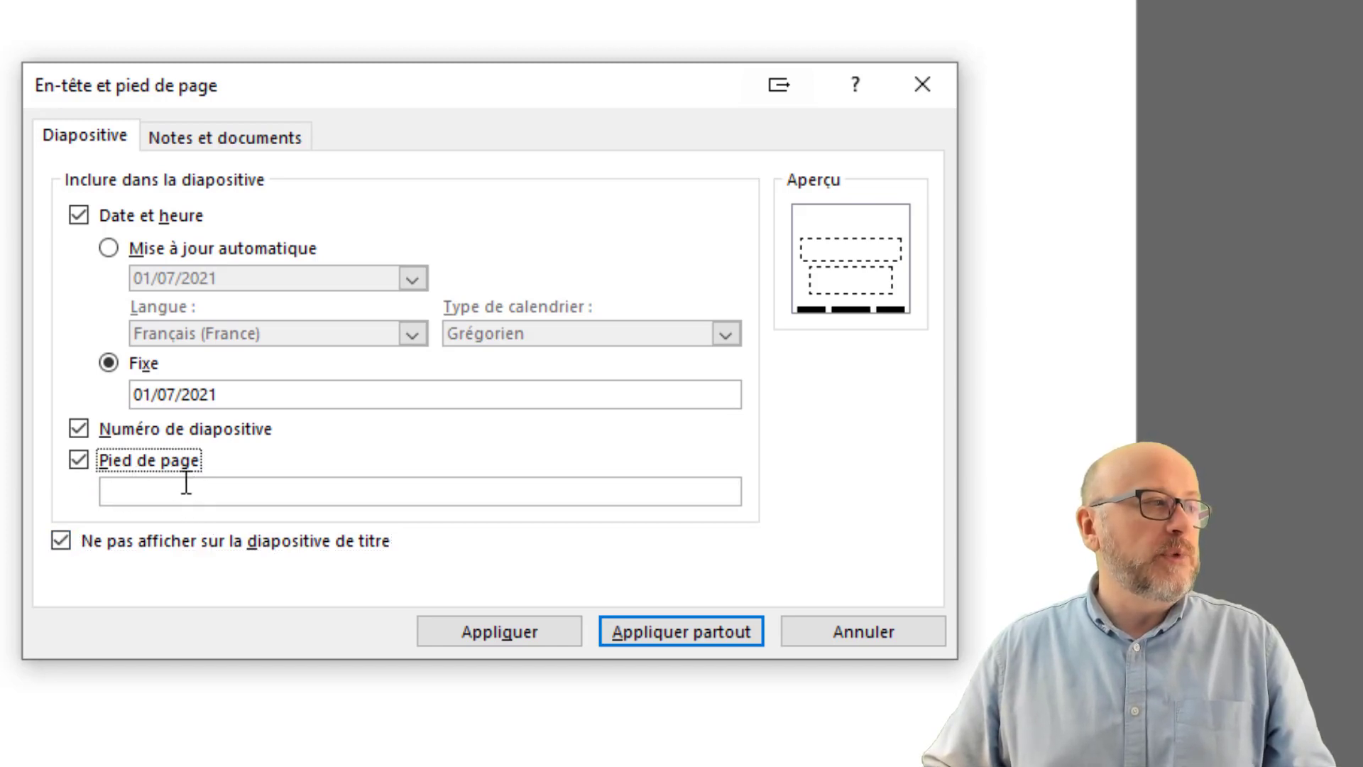
{"action": "left_click", "coordinate": [161, 497]}
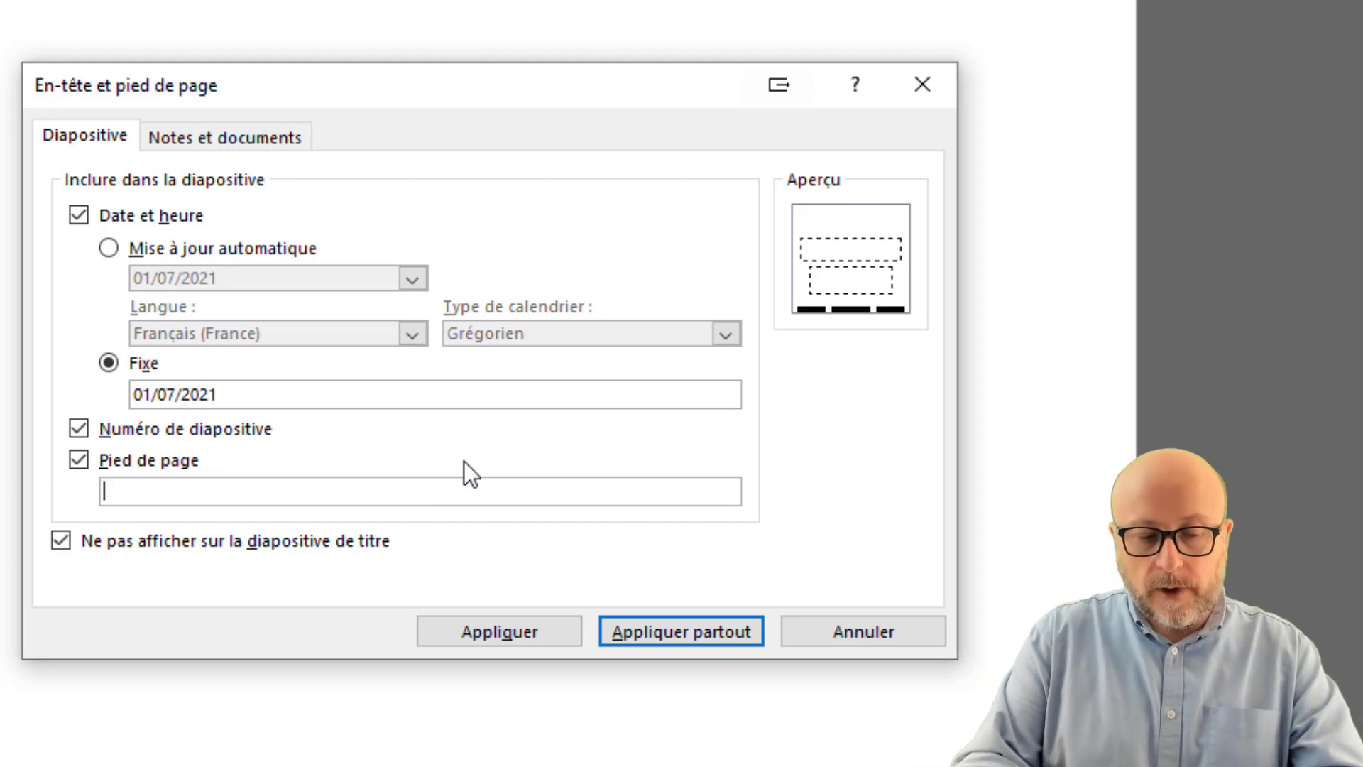
{"action": "type", "text": "Auteur"}
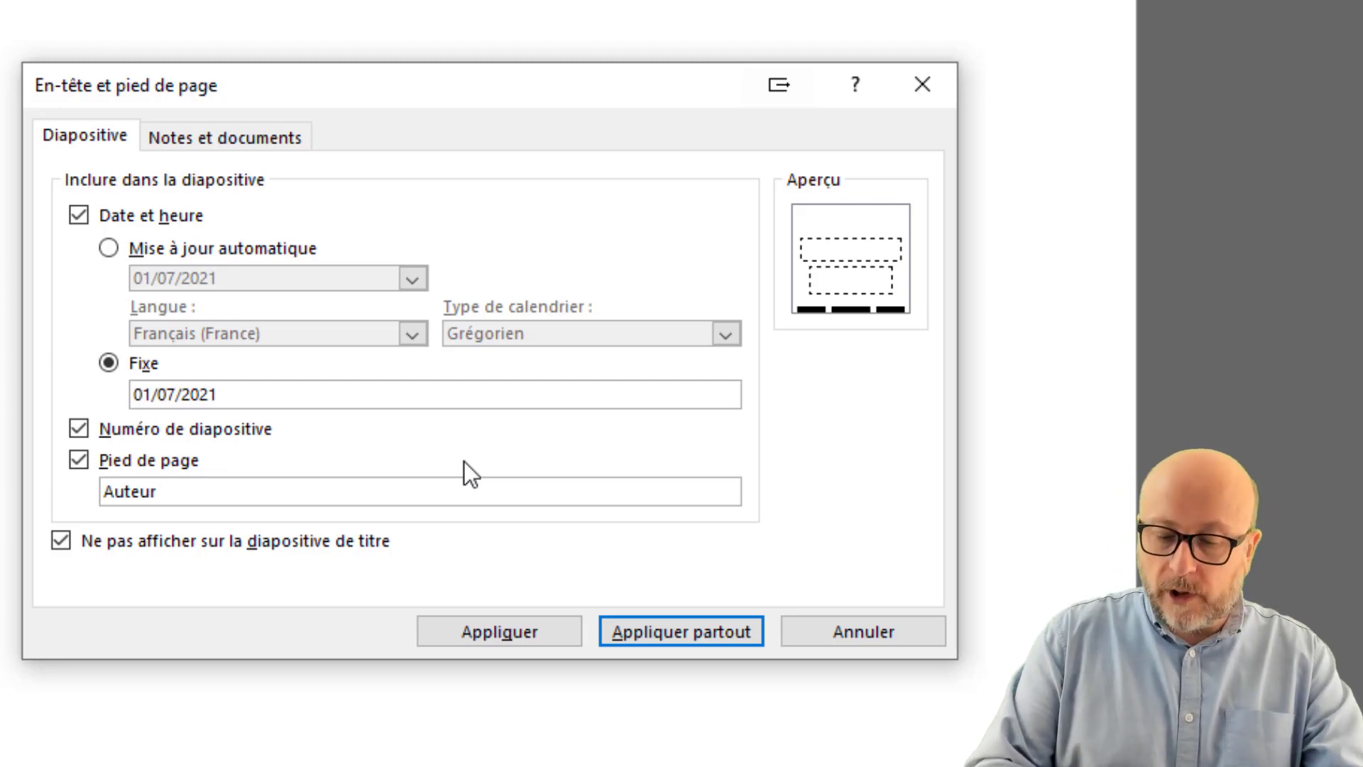
{"action": "type", "text": " : Yves"}
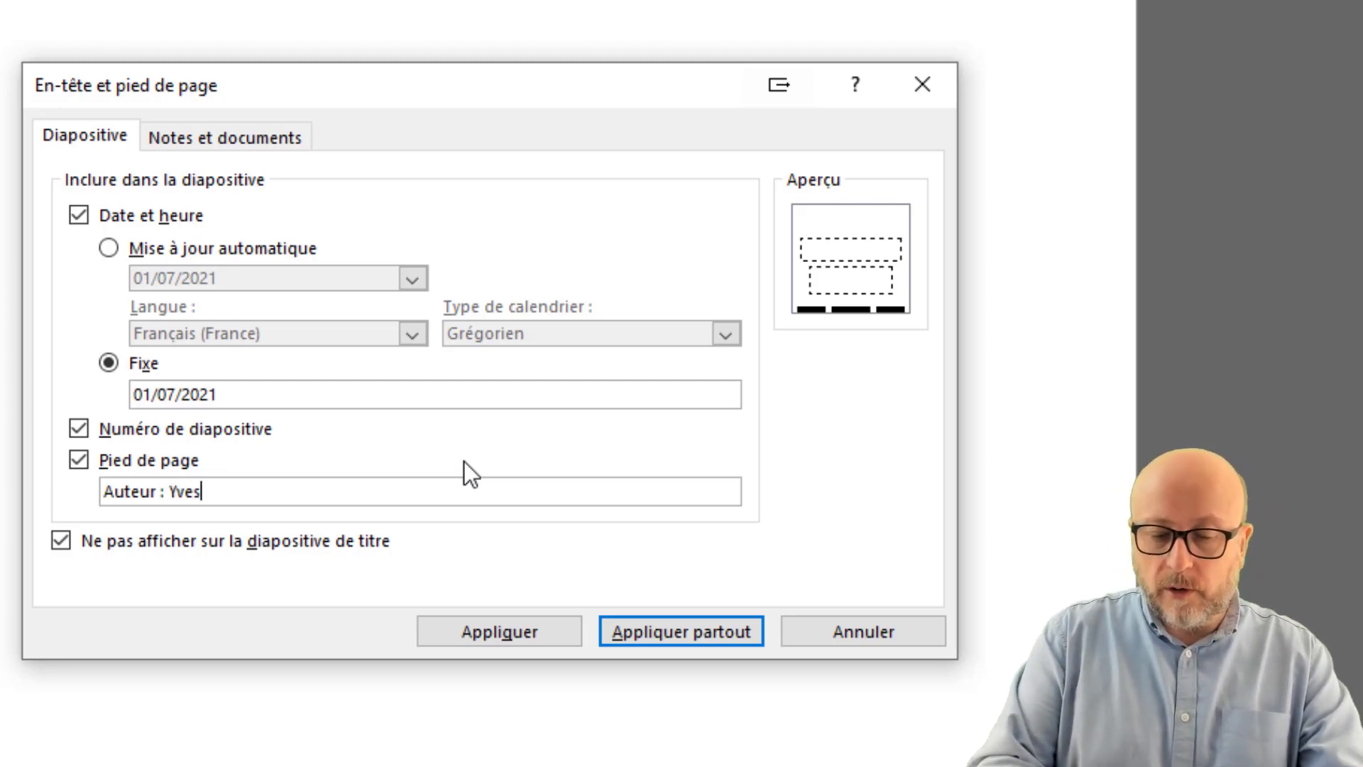
{"action": "type", "text": " JARA"}
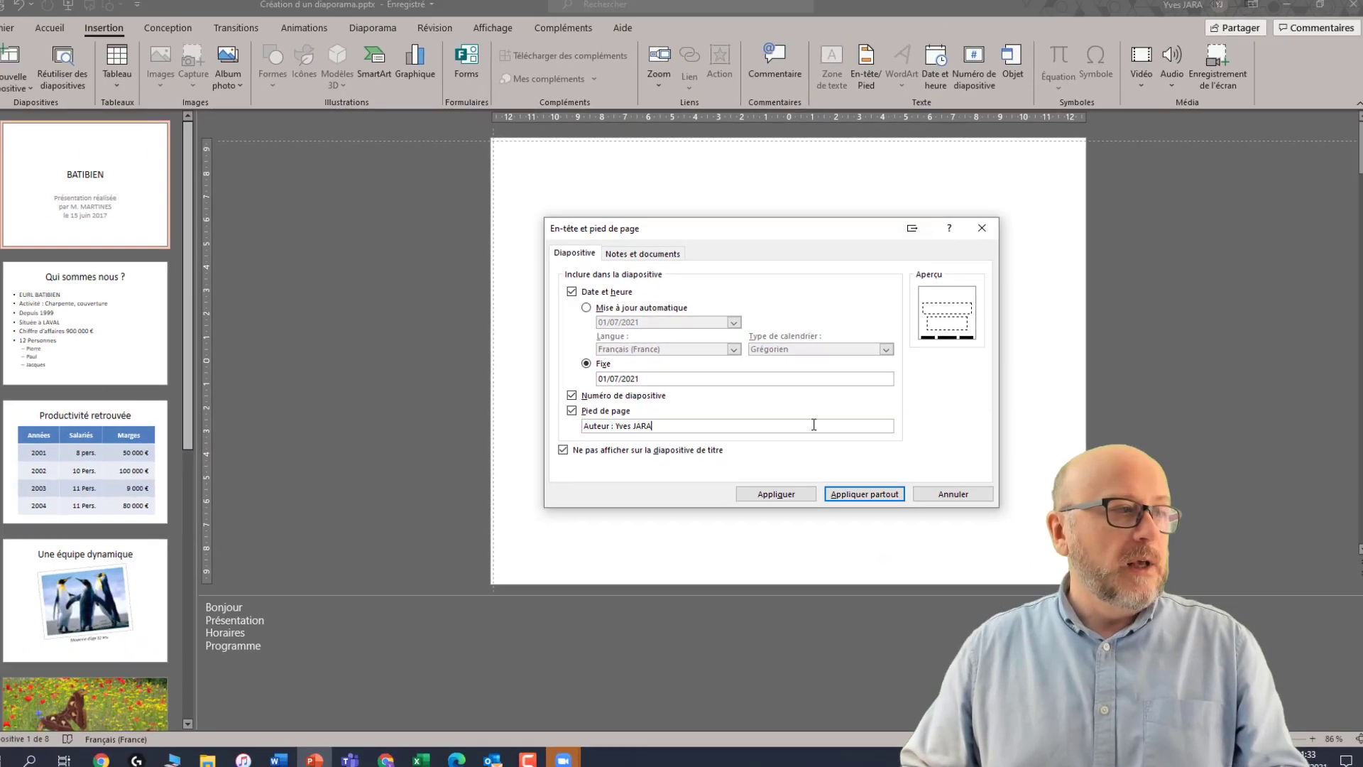
- Apply the footer settings to all slides and browse the first few slides
{"action": "left_click", "coordinate": [872, 492]}
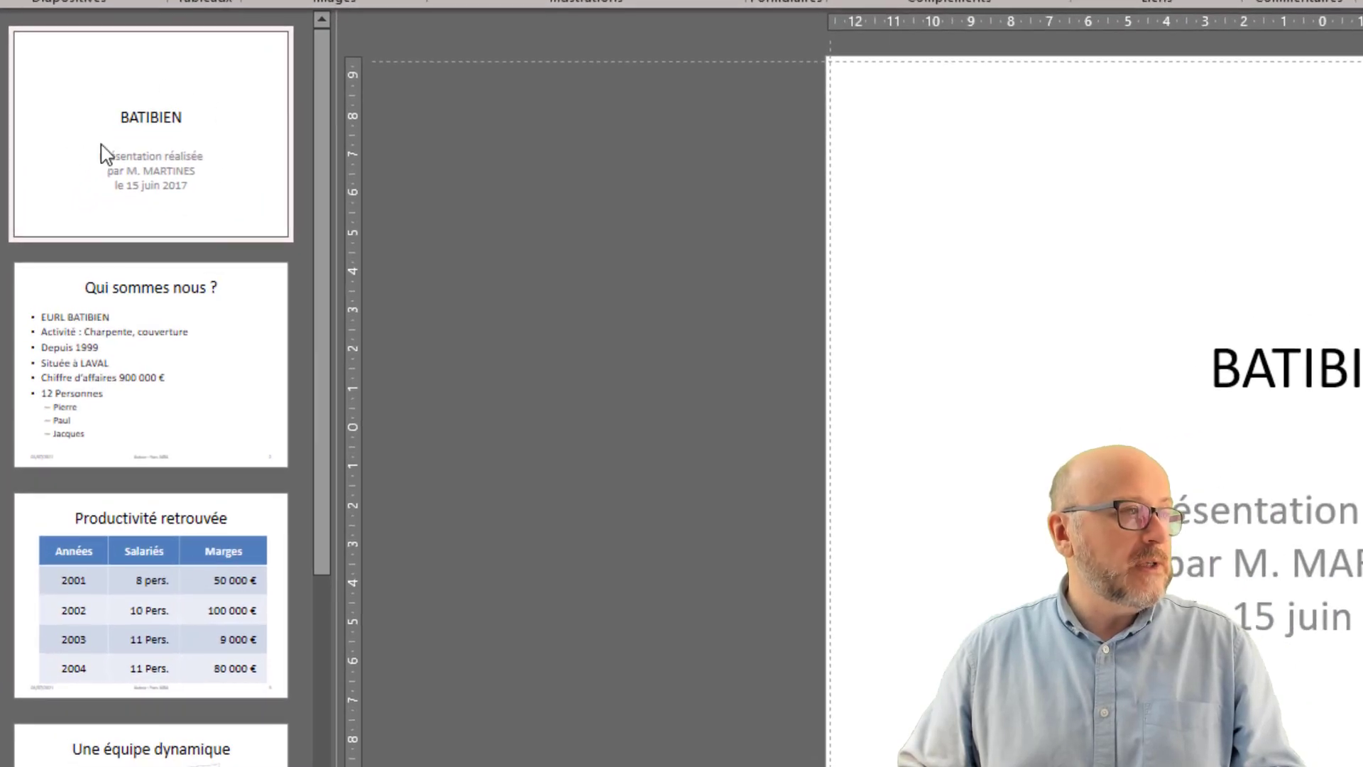
{"action": "left_click", "coordinate": [121, 169]}
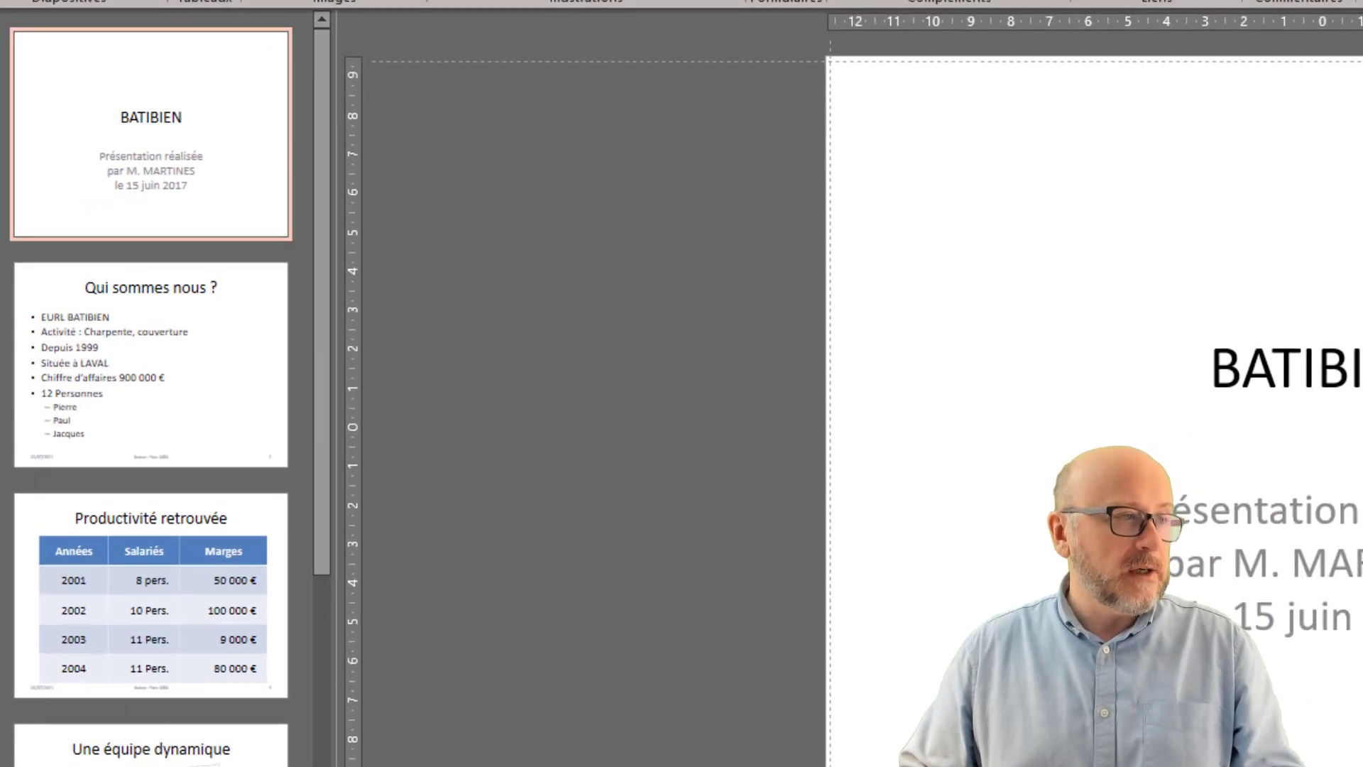
{"action": "left_click", "coordinate": [126, 316]}
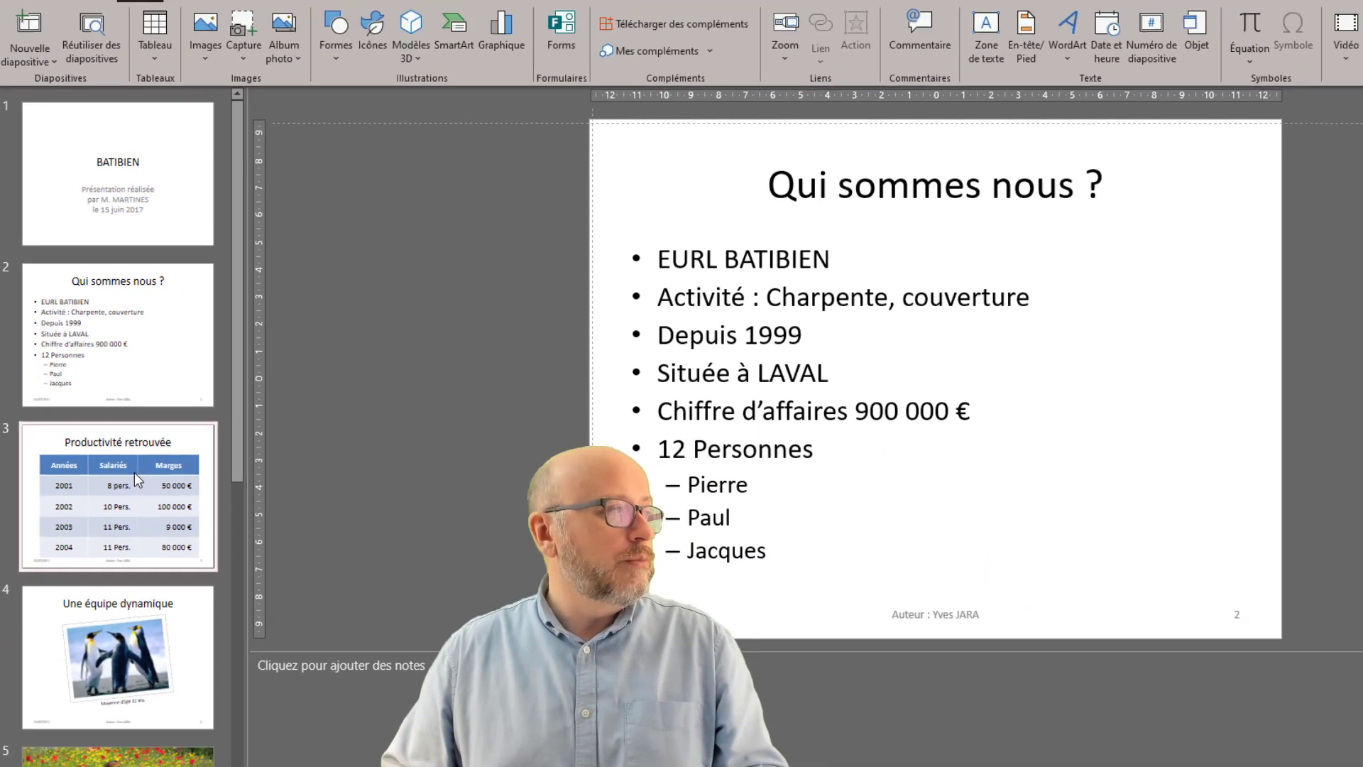
{"action": "left_click", "coordinate": [119, 440]}
{"action": "key", "text": "Down"}
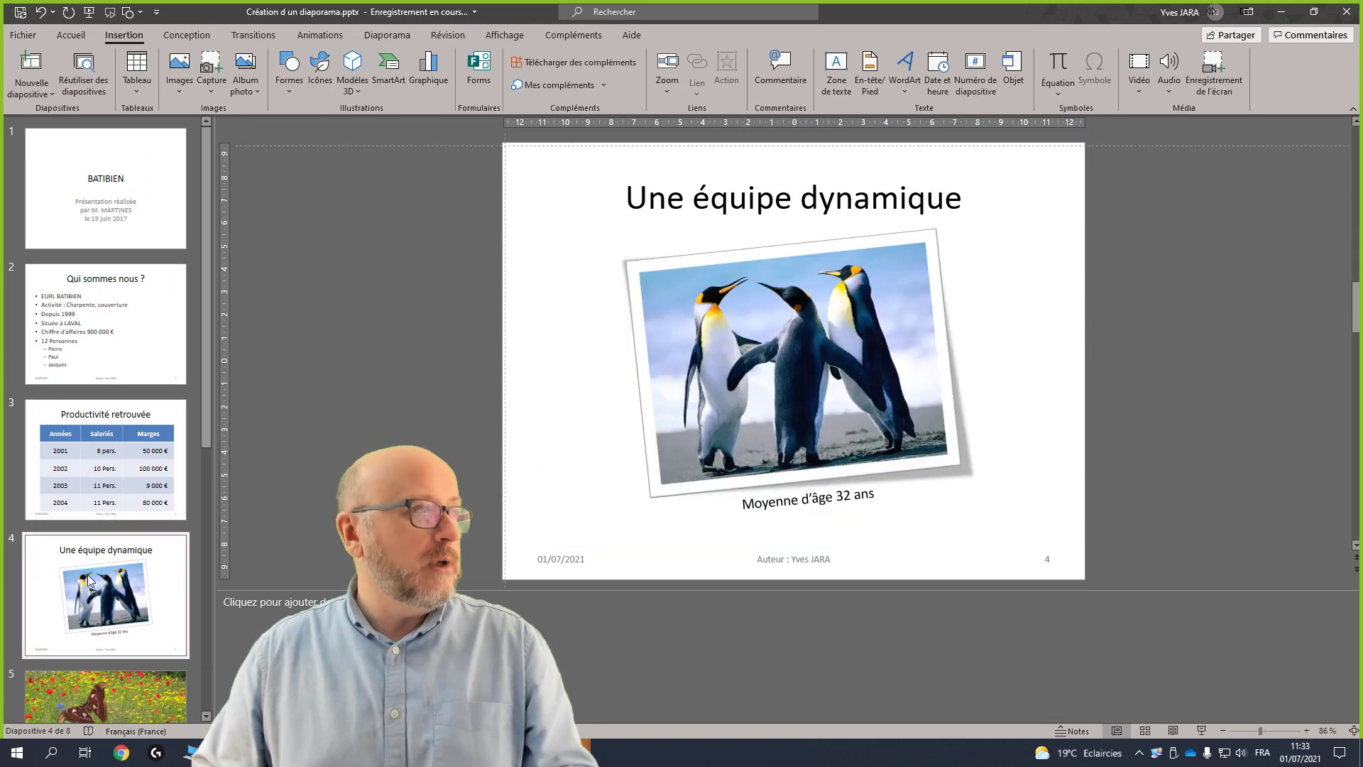
- Review the deck in Slide Sorter view, then return to the Qui sommes nous ? slide
{"action": "left_click", "coordinate": [1145, 730]}
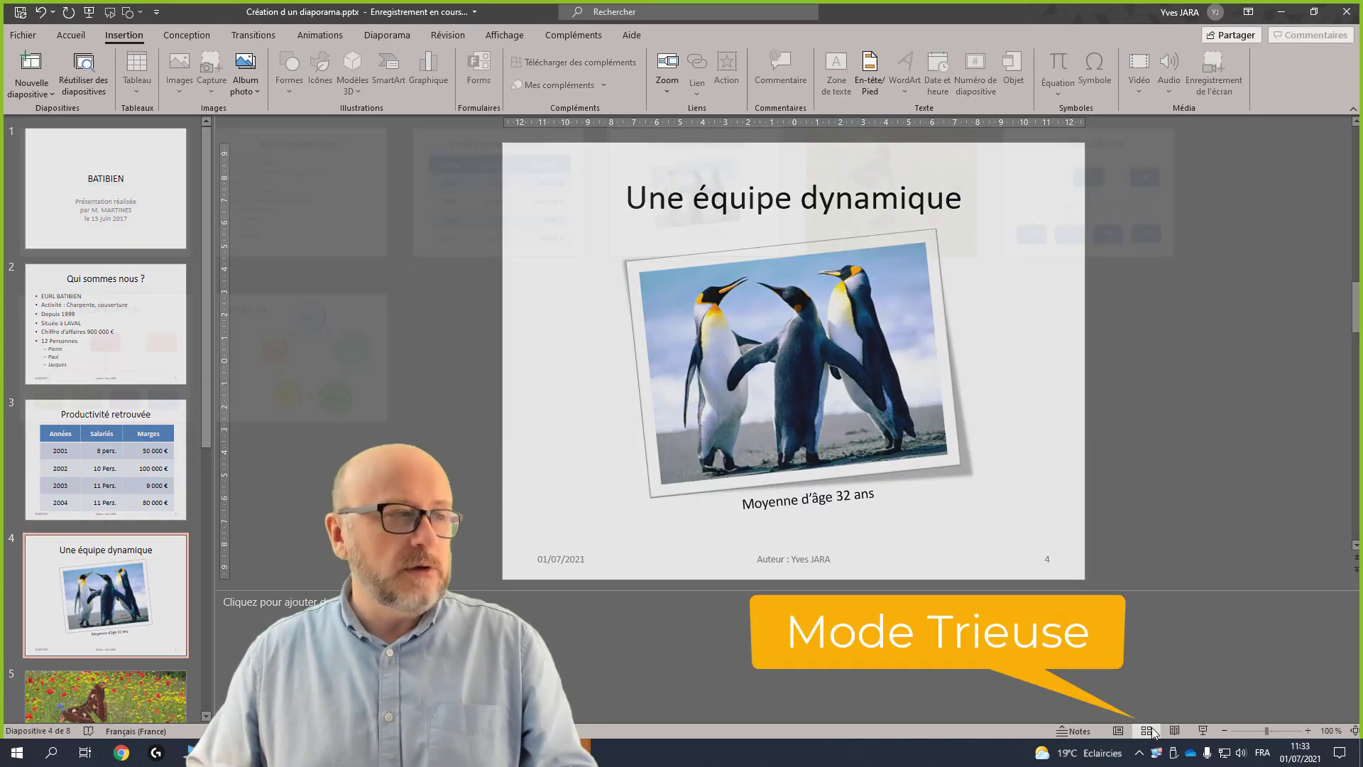
{"action": "scroll", "coordinate": [891, 596], "scroll_direction": "up", "scroll_amount": 1}
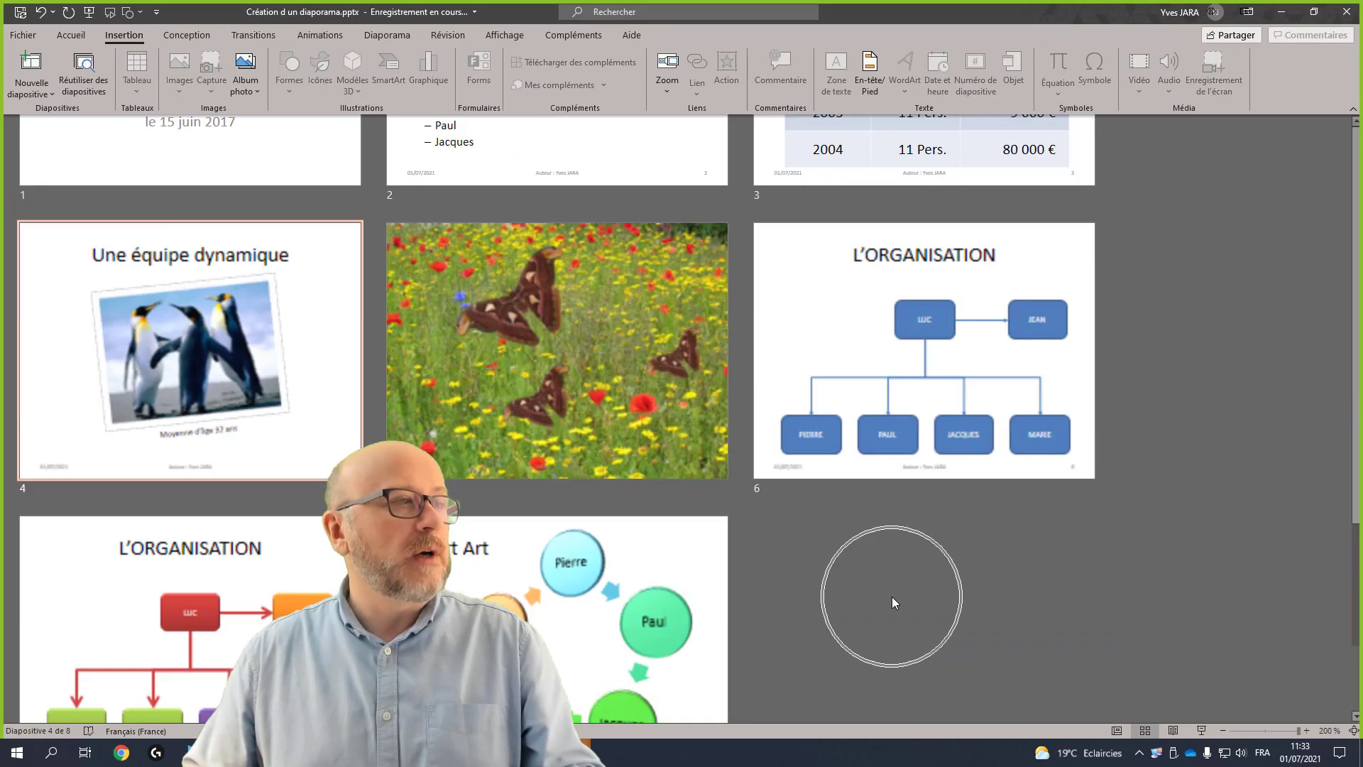
{"action": "scroll", "coordinate": [891, 596], "scroll_direction": "down", "scroll_amount": 2}
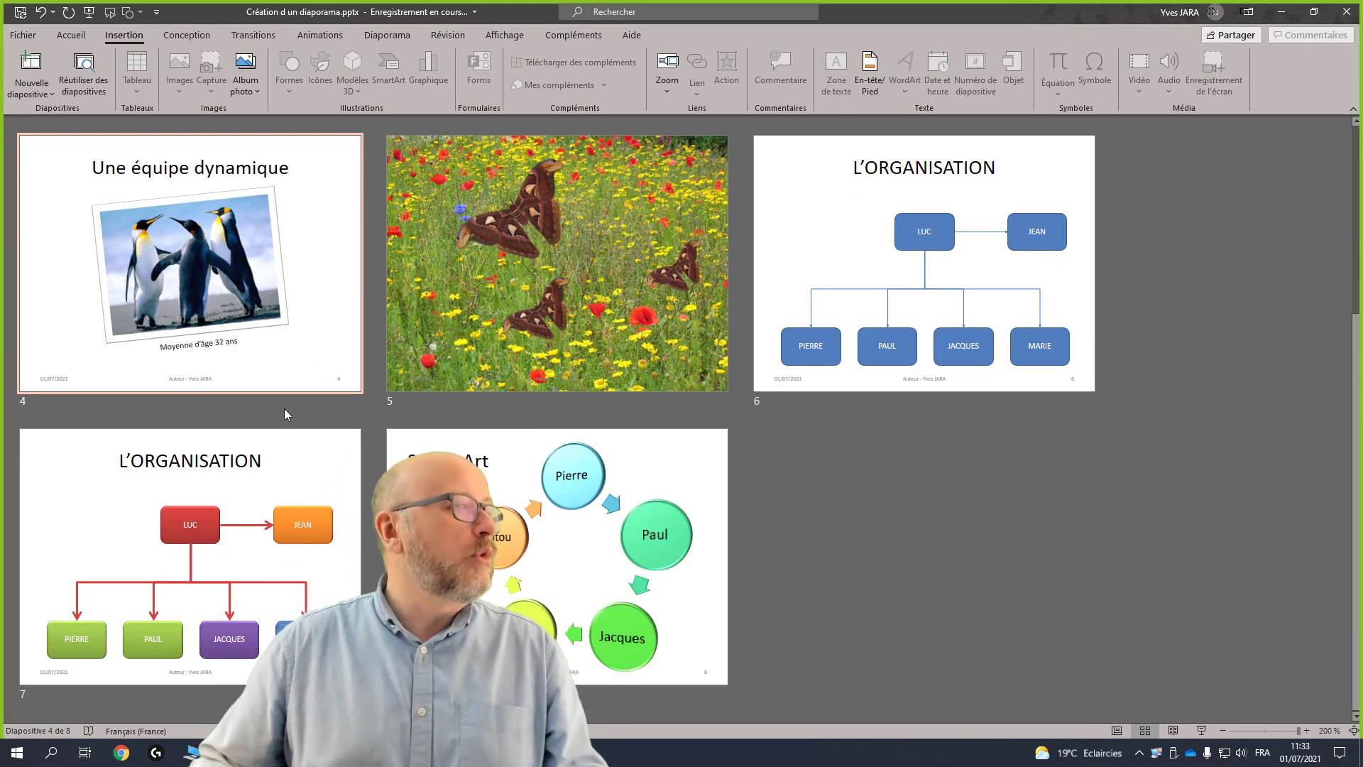
{"action": "scroll", "coordinate": [284, 407], "scroll_direction": "up", "scroll_amount": 2}
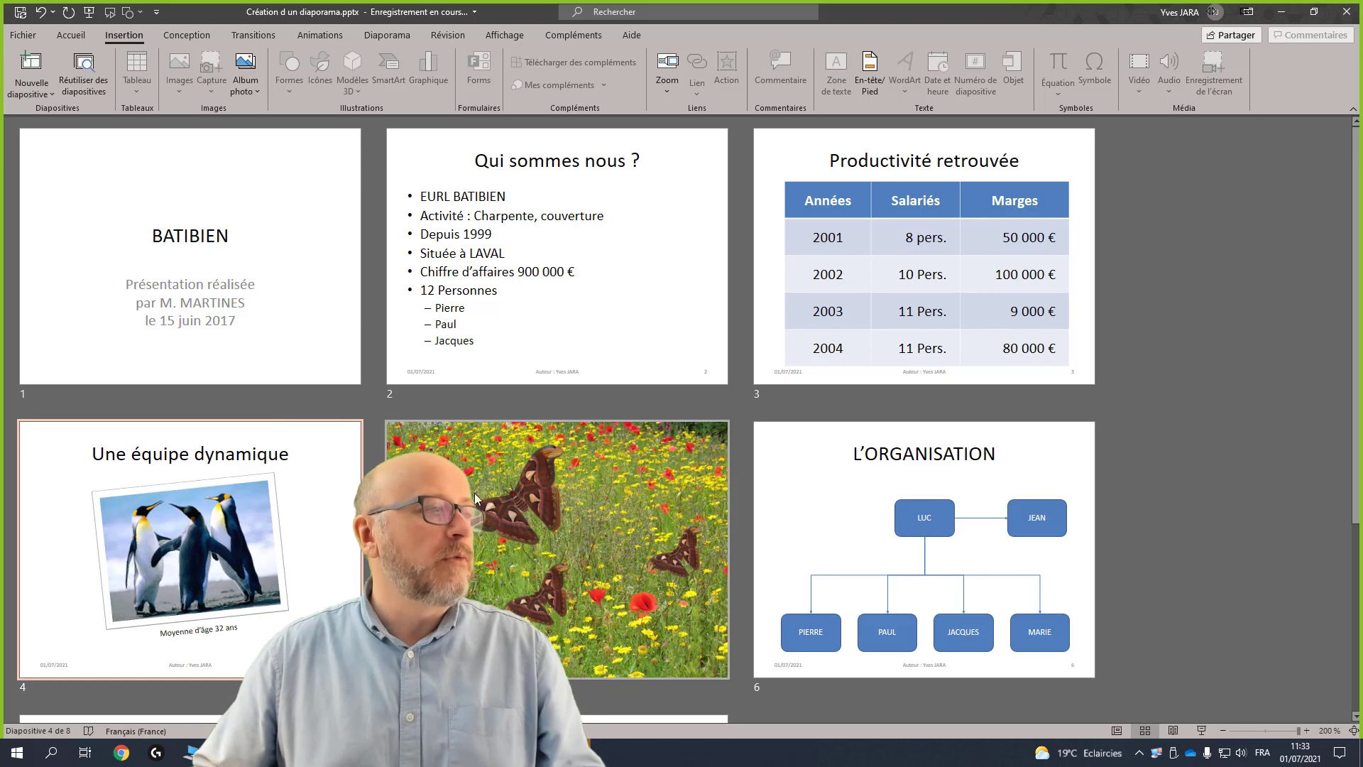
{"action": "scroll", "coordinate": [624, 555], "scroll_direction": "down", "scroll_amount": 2}
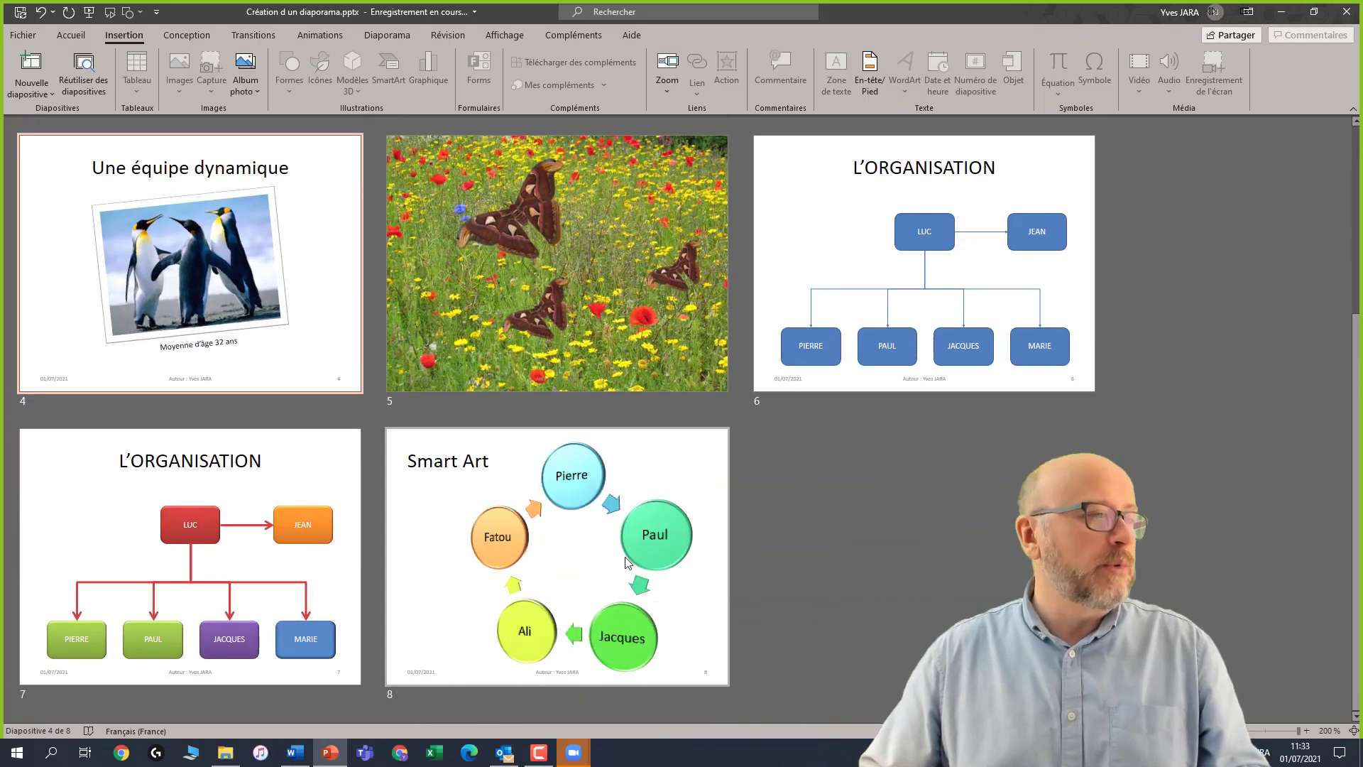
{"action": "scroll", "coordinate": [578, 613], "scroll_direction": "up", "scroll_amount": 2}
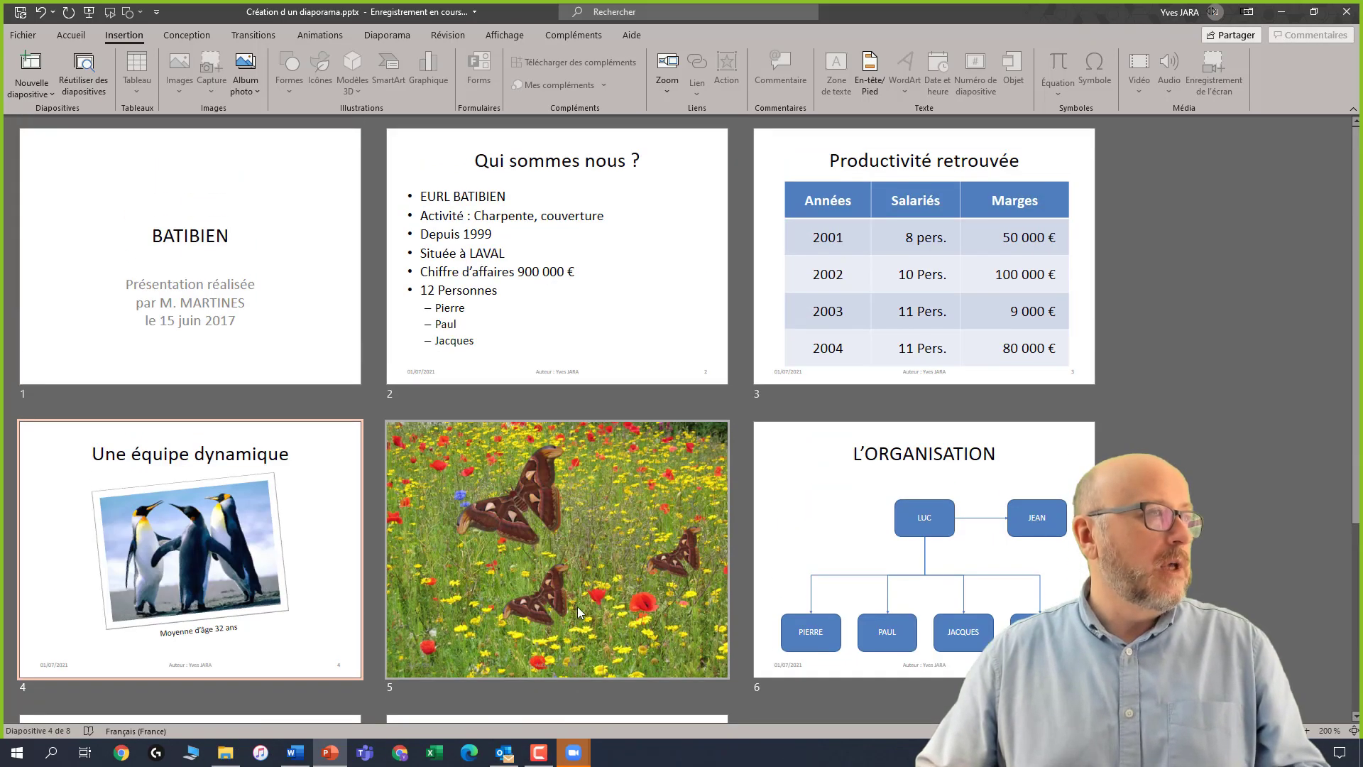
{"action": "double_click", "coordinate": [519, 336]}
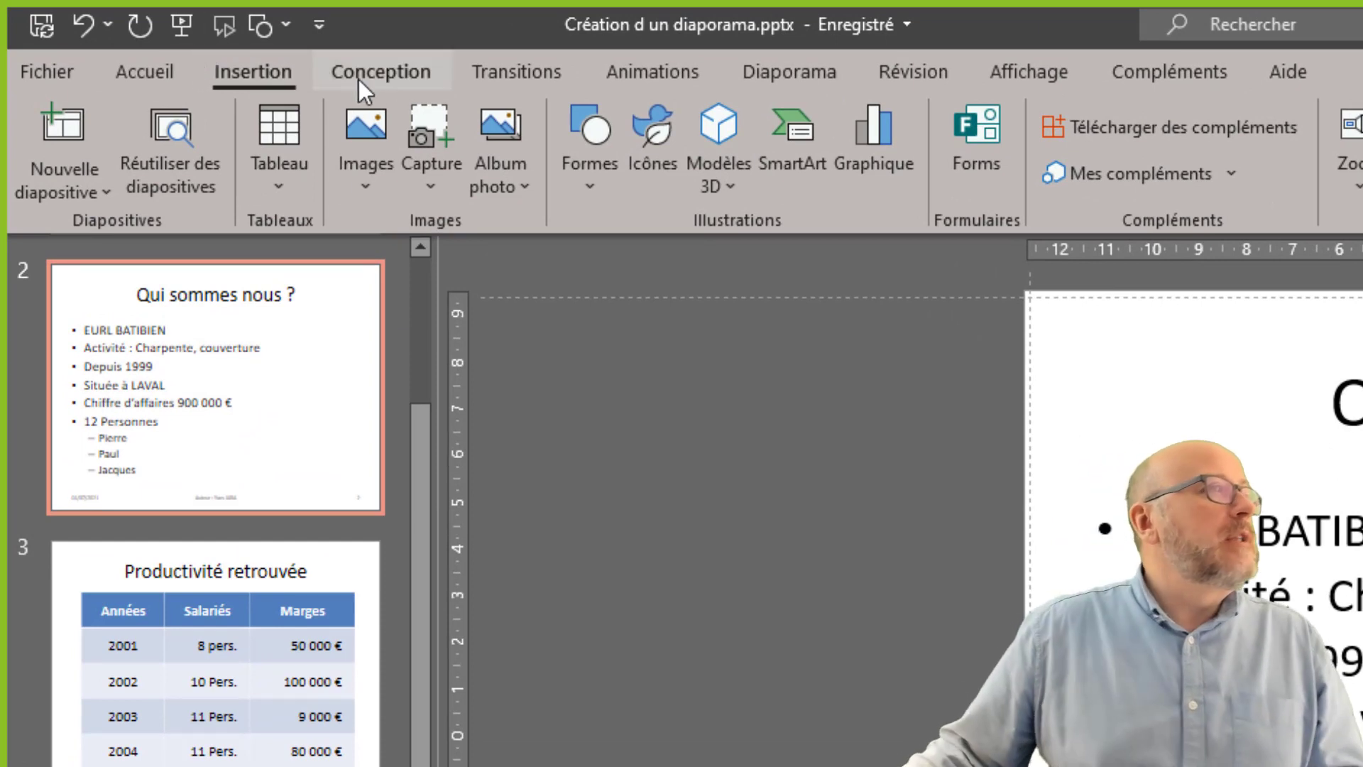
- In the custom slide size settings, set slide numbering to start at 0
{"action": "left_click", "coordinate": [377, 74]}
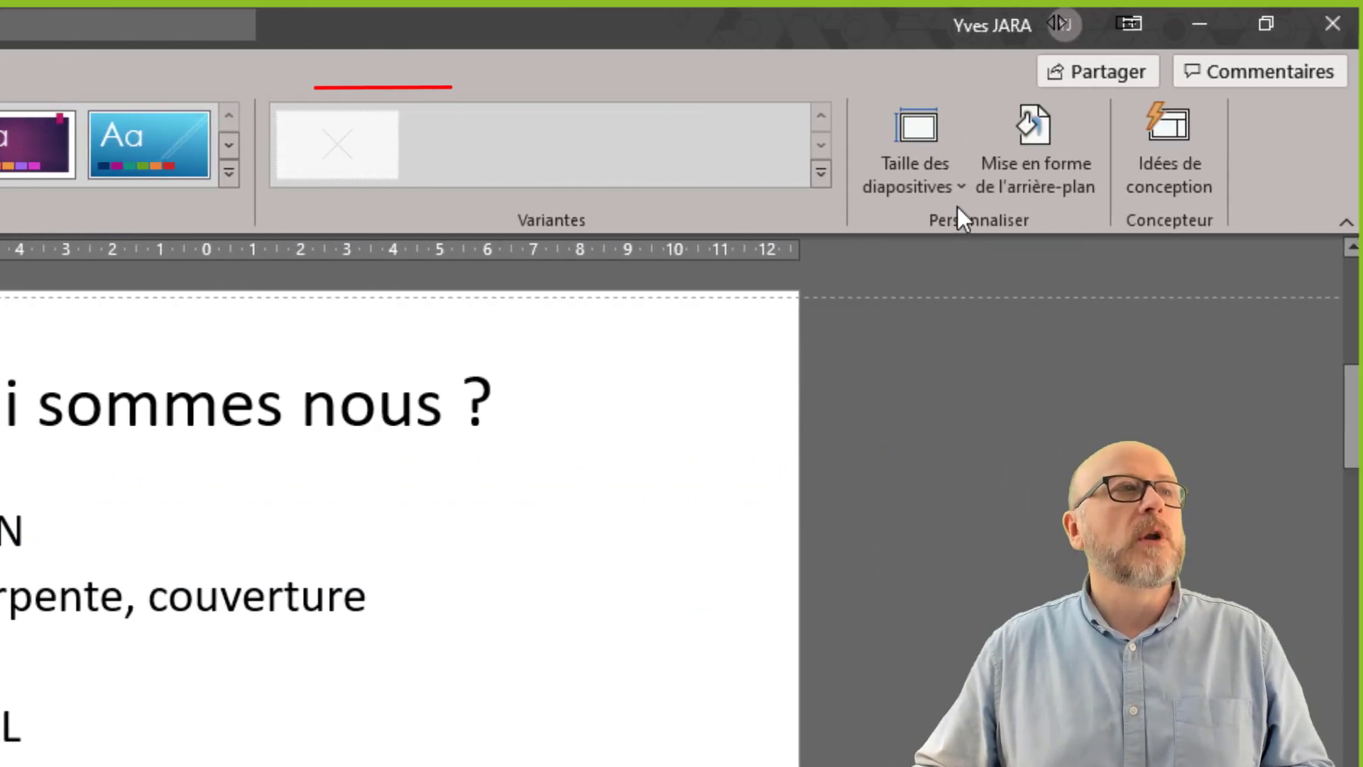
{"action": "left_click", "coordinate": [896, 194]}
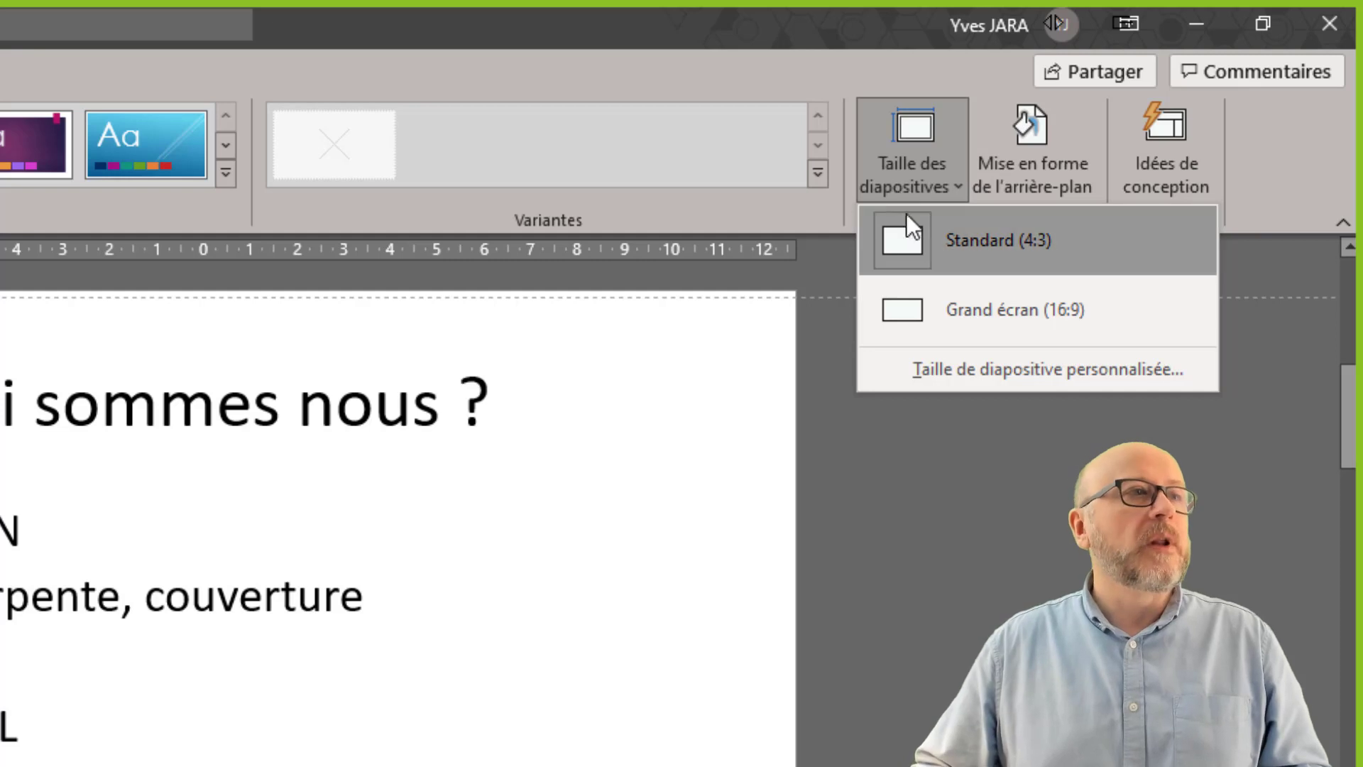
{"action": "left_click", "coordinate": [1119, 373]}
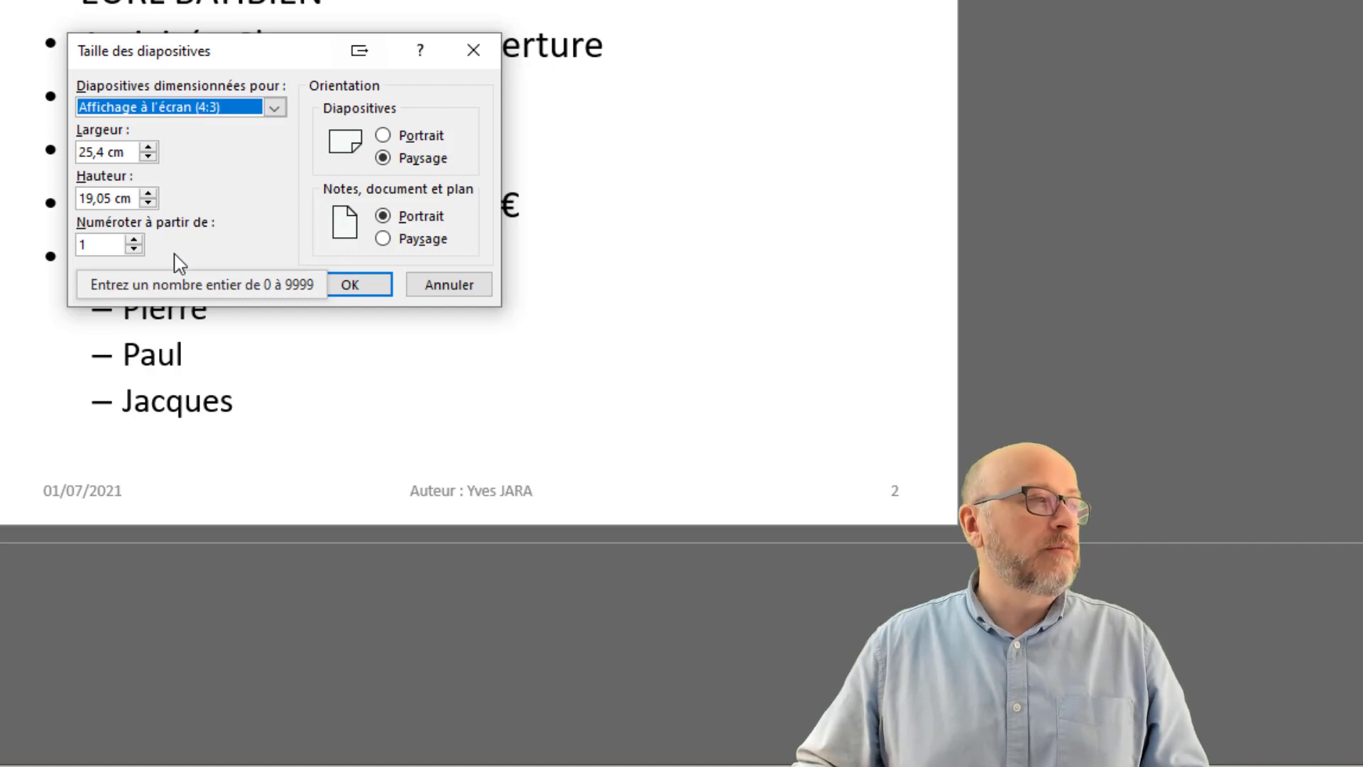
{"action": "left_click", "coordinate": [134, 249]}
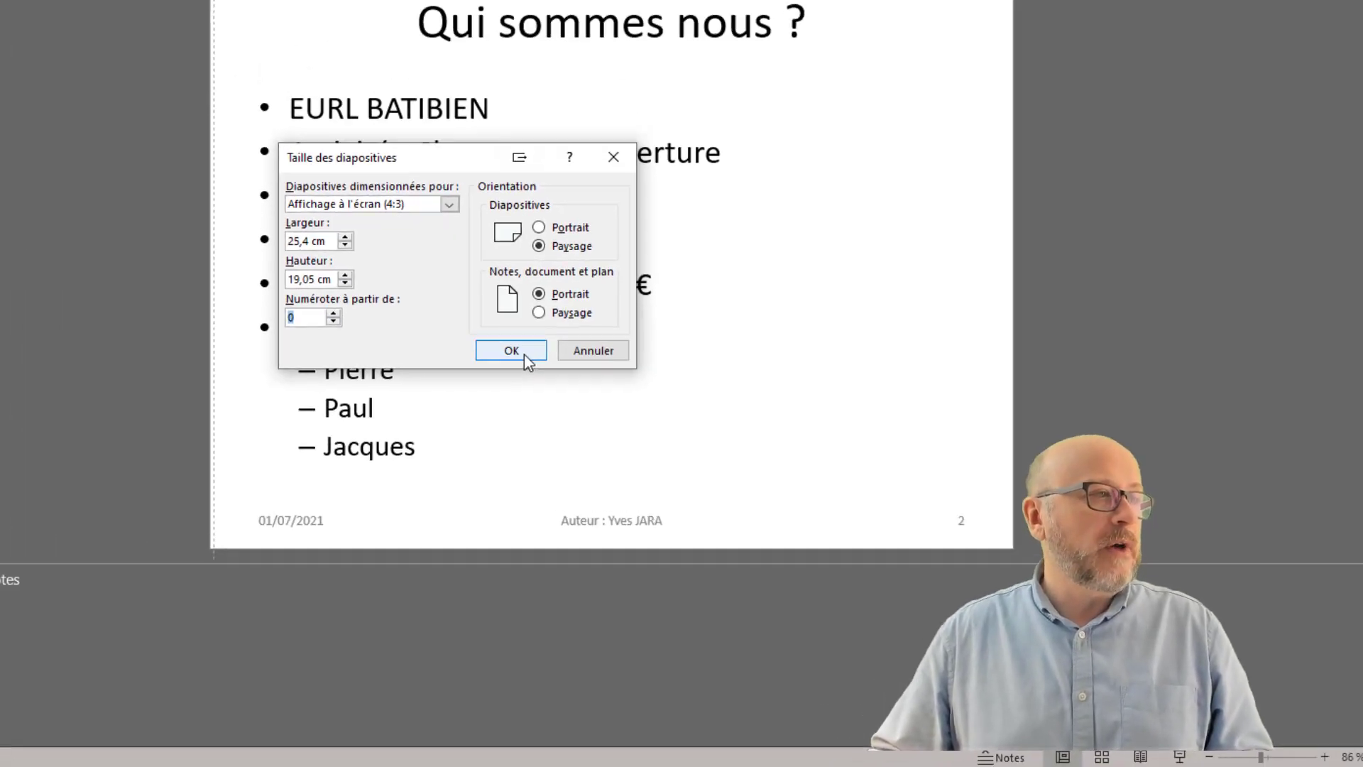
{"action": "left_click", "coordinate": [362, 298]}
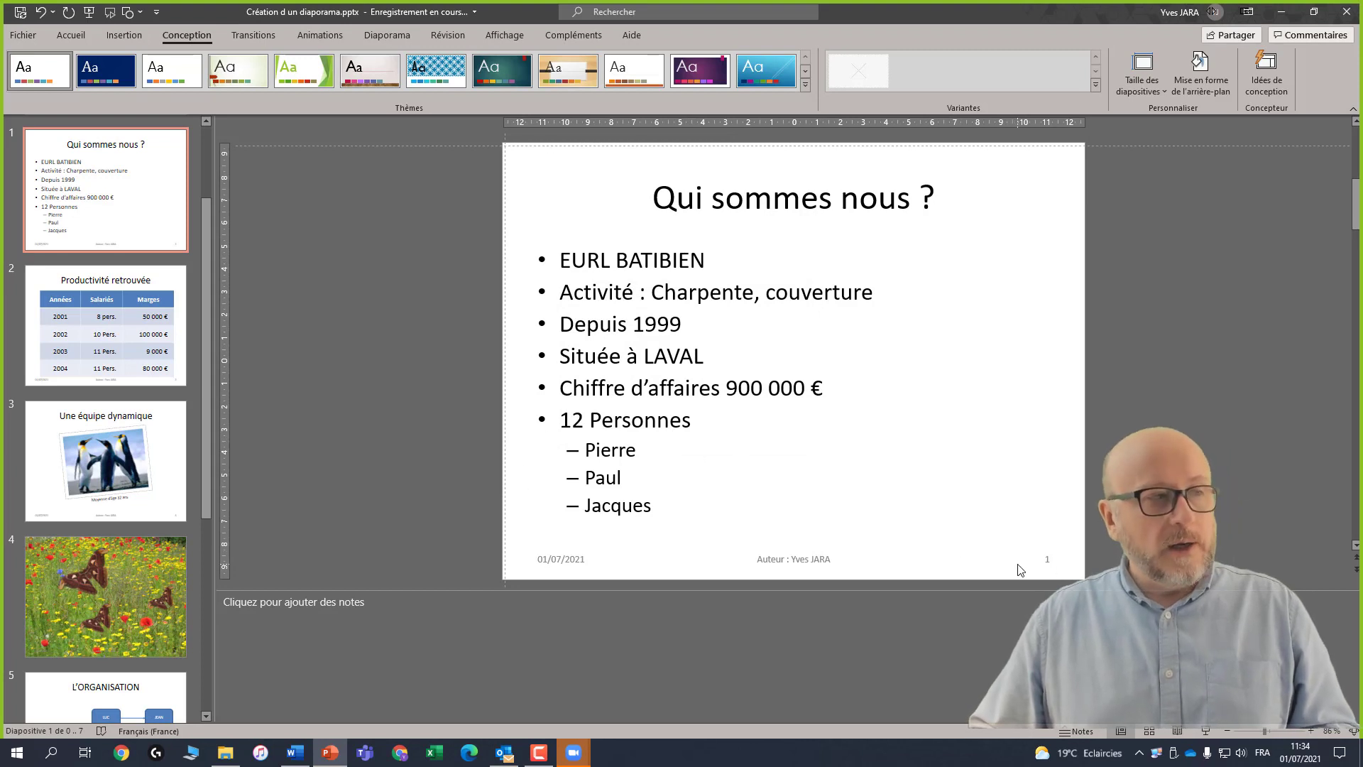
- Scroll the thumbnail pane up to show the BATIBIEN title slide as slide 0
{"action": "scroll", "coordinate": [142, 203], "scroll_direction": "up", "scroll_amount": 2}
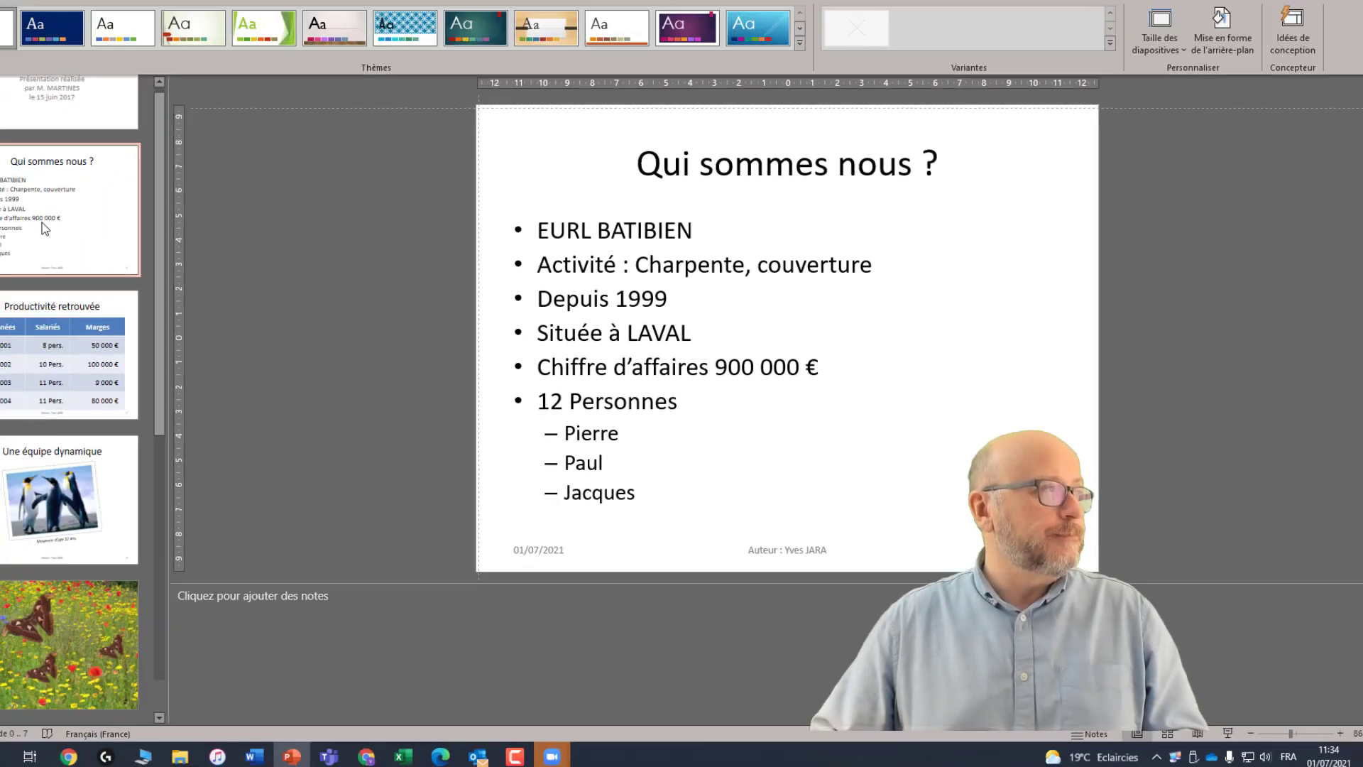
{"action": "scroll", "coordinate": [324, 338], "scroll_direction": "up", "scroll_amount": 1}
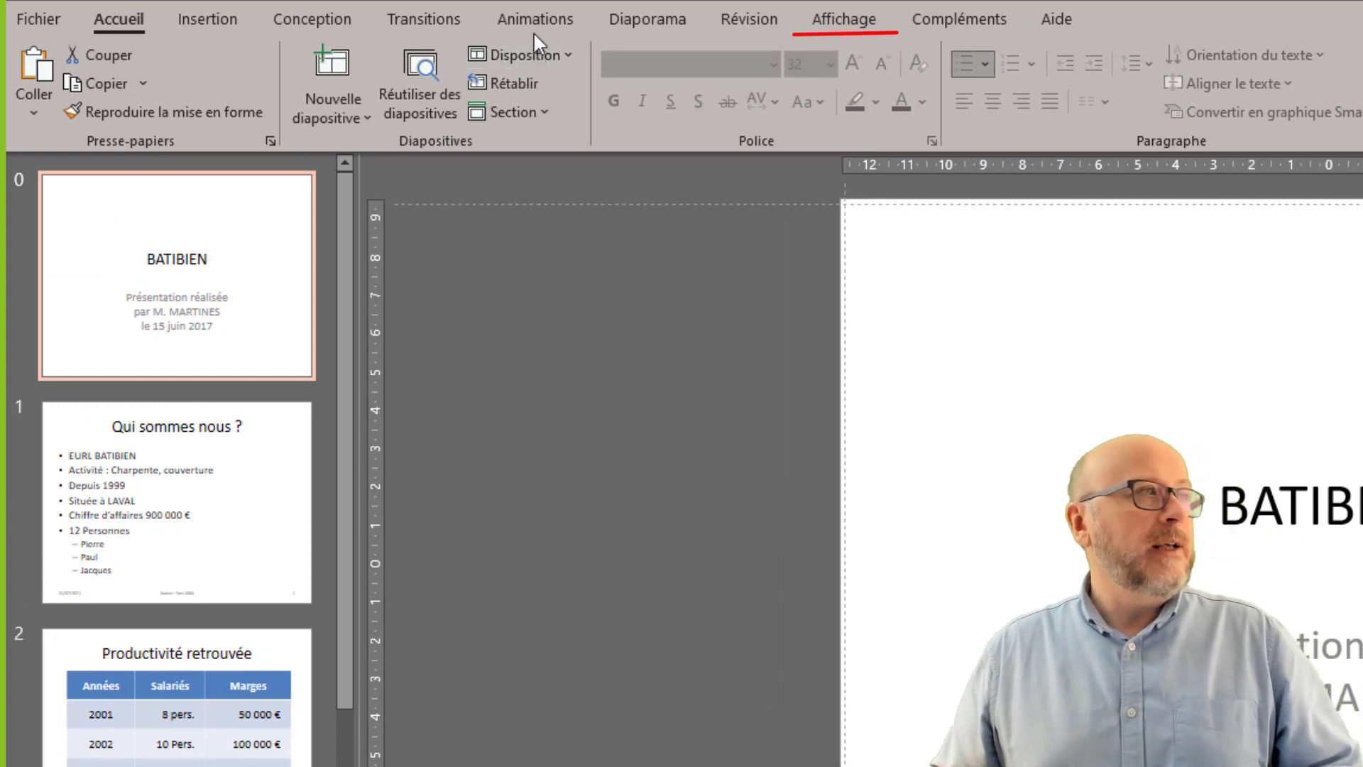
- Switch to Slide Master view and scroll through the master and its layouts
{"action": "left_click", "coordinate": [870, 19]}
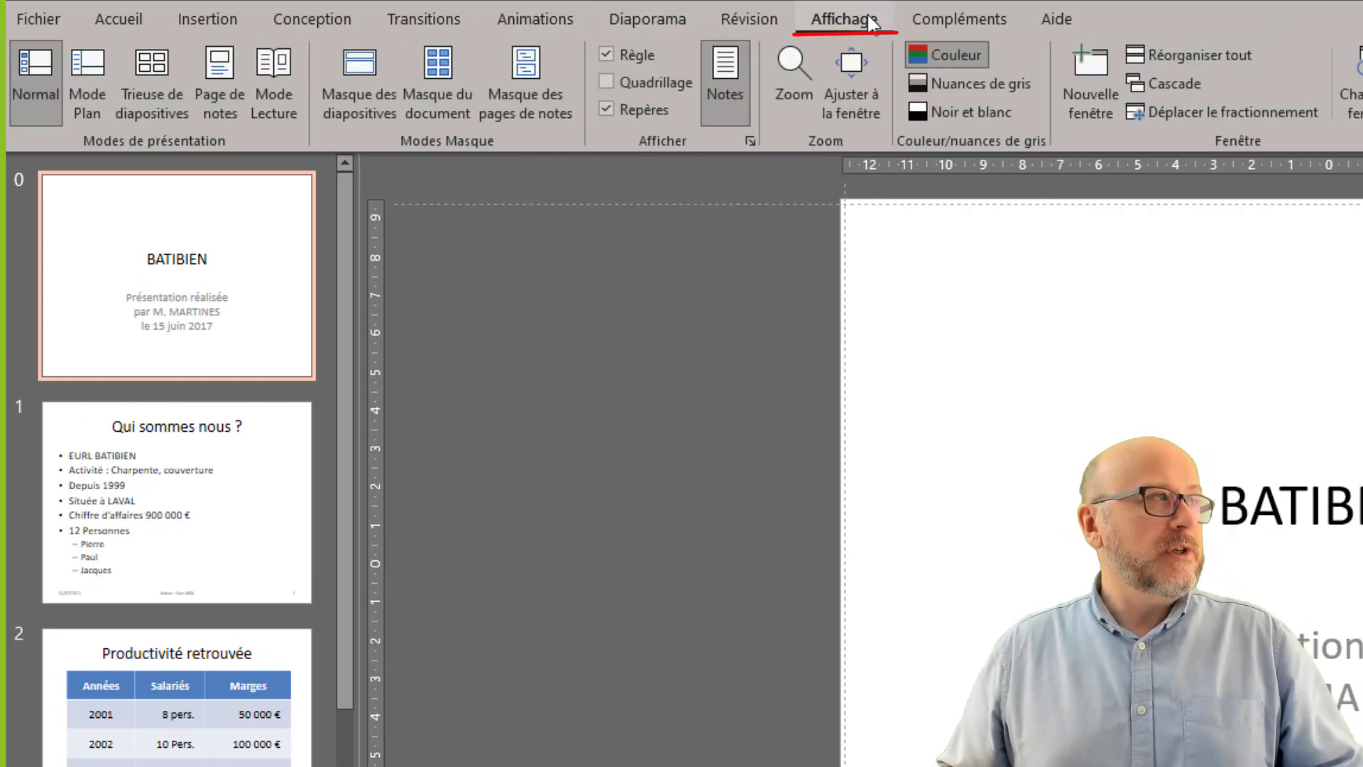
{"action": "left_click", "coordinate": [359, 75]}
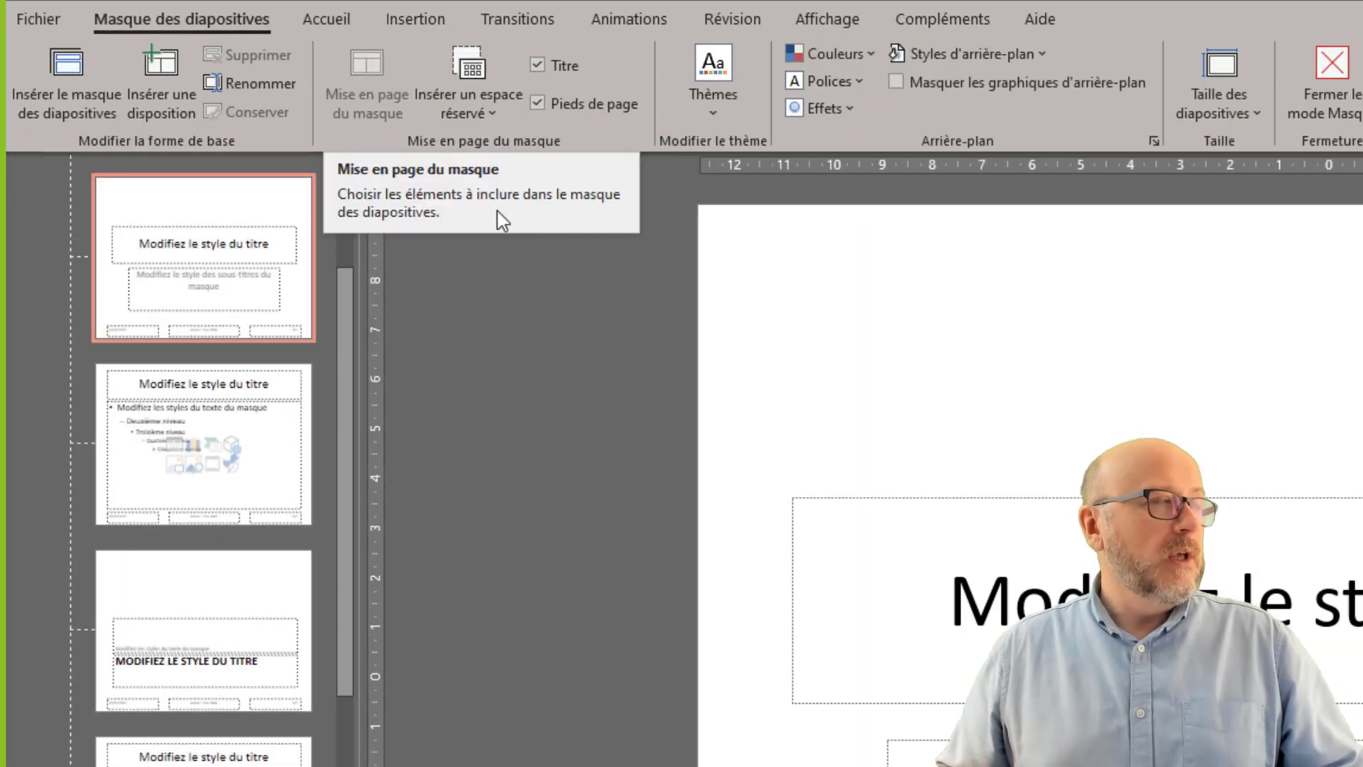
{"action": "left_click_drag", "start_coordinate": [346, 323], "coordinate": [355, 204]}
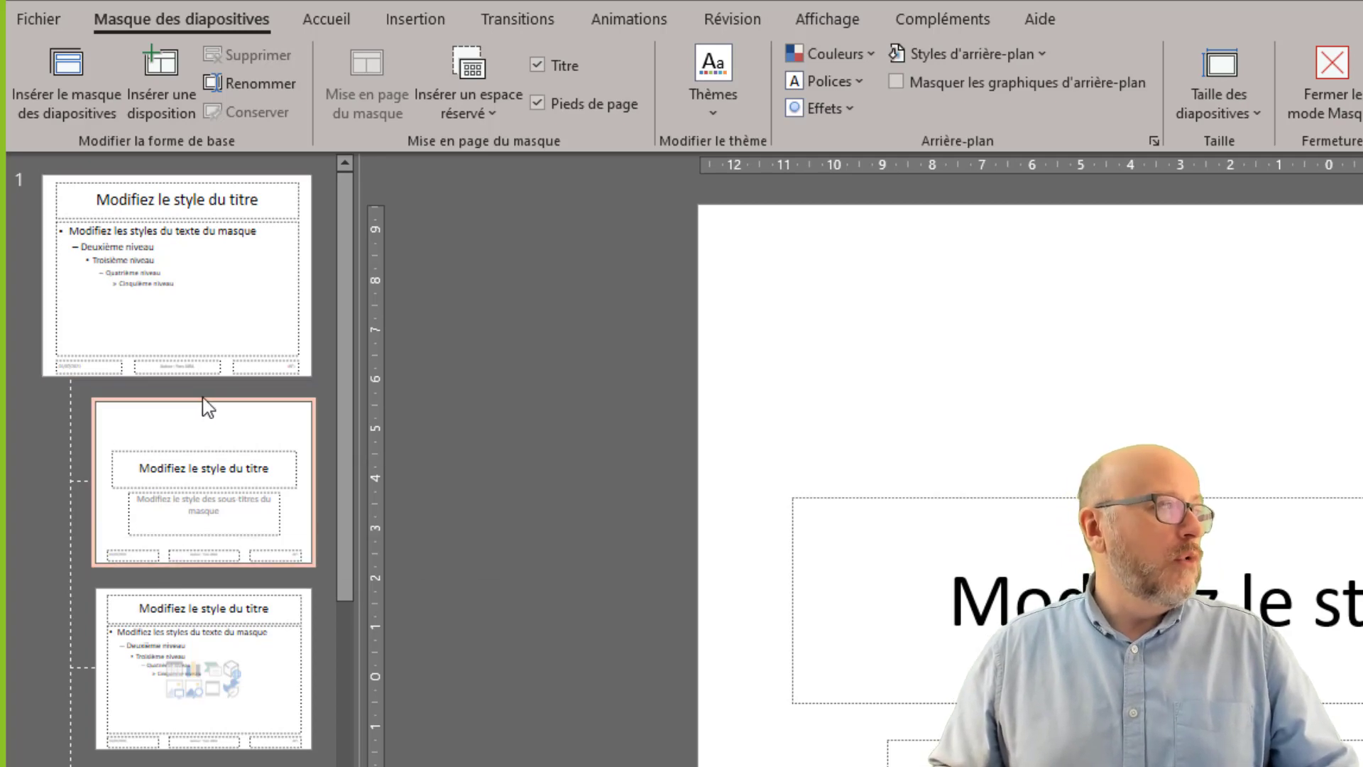
{"action": "scroll", "coordinate": [204, 399], "scroll_direction": "down", "scroll_amount": 3}
{"action": "scroll", "coordinate": [211, 423], "scroll_direction": "down", "scroll_amount": 5}
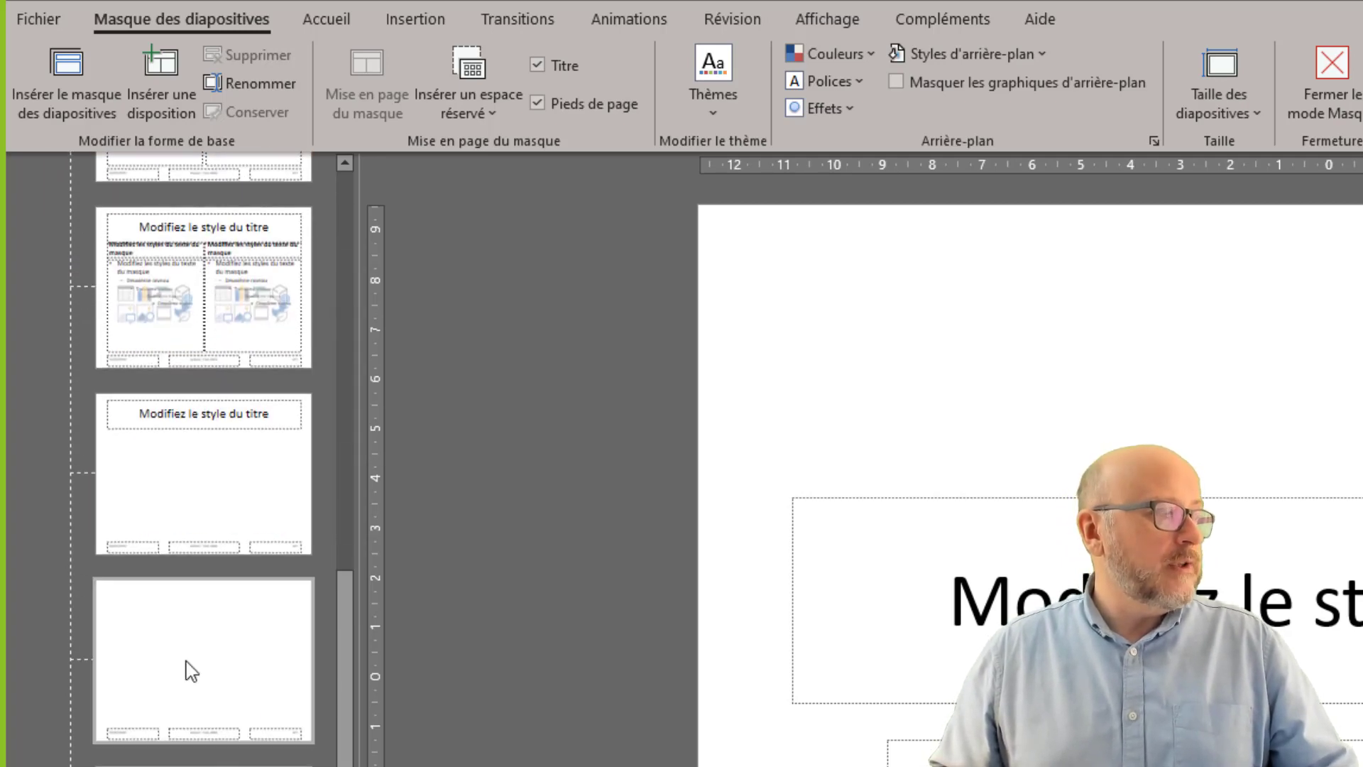
{"action": "scroll", "coordinate": [182, 441], "scroll_direction": "up", "scroll_amount": 3}
{"action": "scroll", "coordinate": [186, 441], "scroll_direction": "up", "scroll_amount": 3}
{"action": "scroll", "coordinate": [186, 440], "scroll_direction": "up", "scroll_amount": 2}
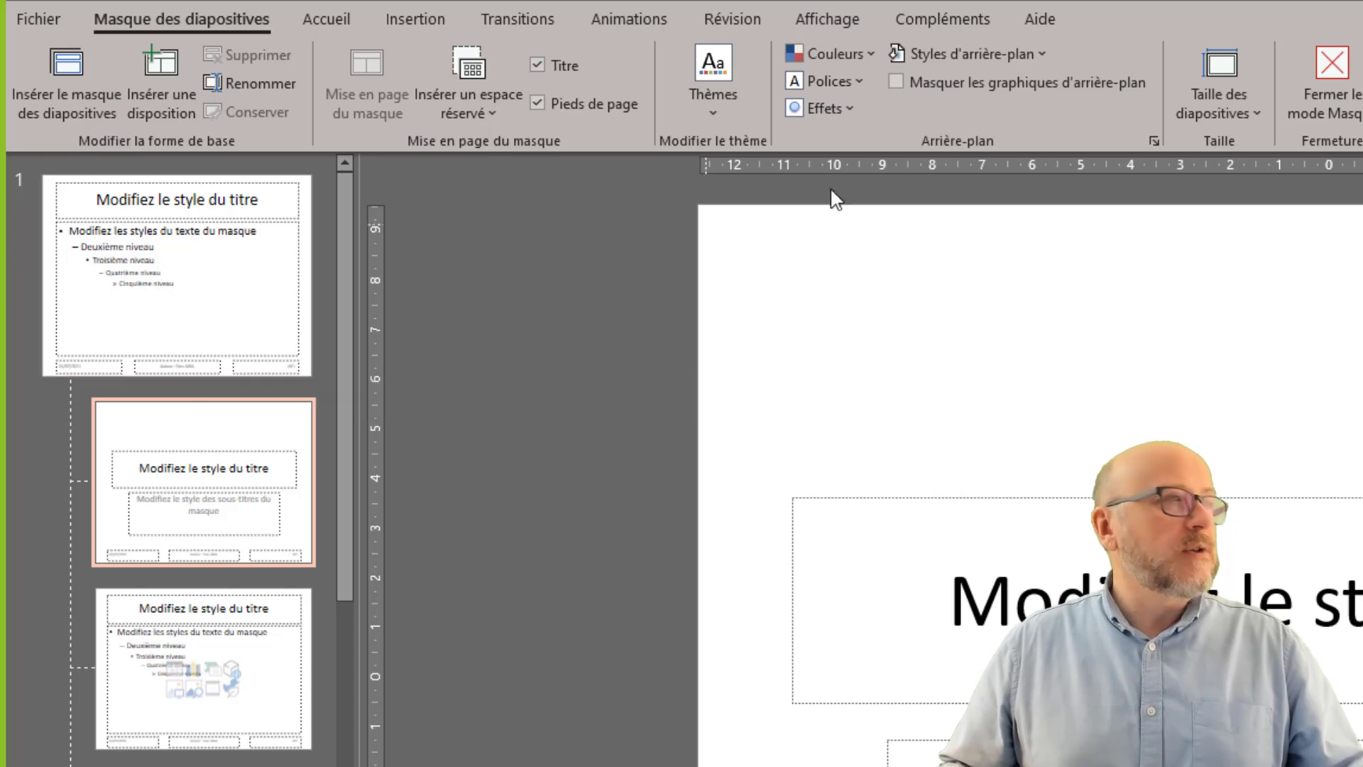
- Close Slide Master view and preview the available new slide layouts
{"action": "left_click", "coordinate": [1299, 105]}
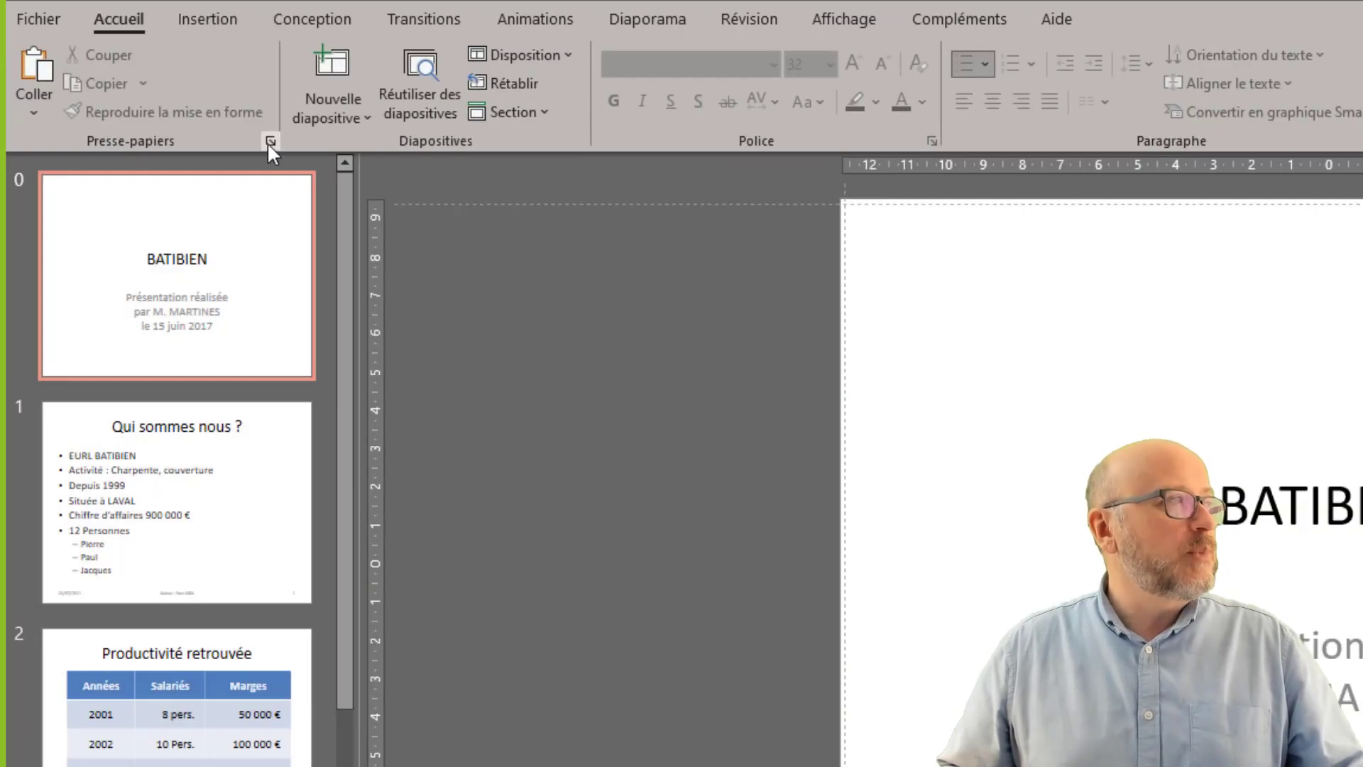
{"action": "left_click", "coordinate": [339, 116]}
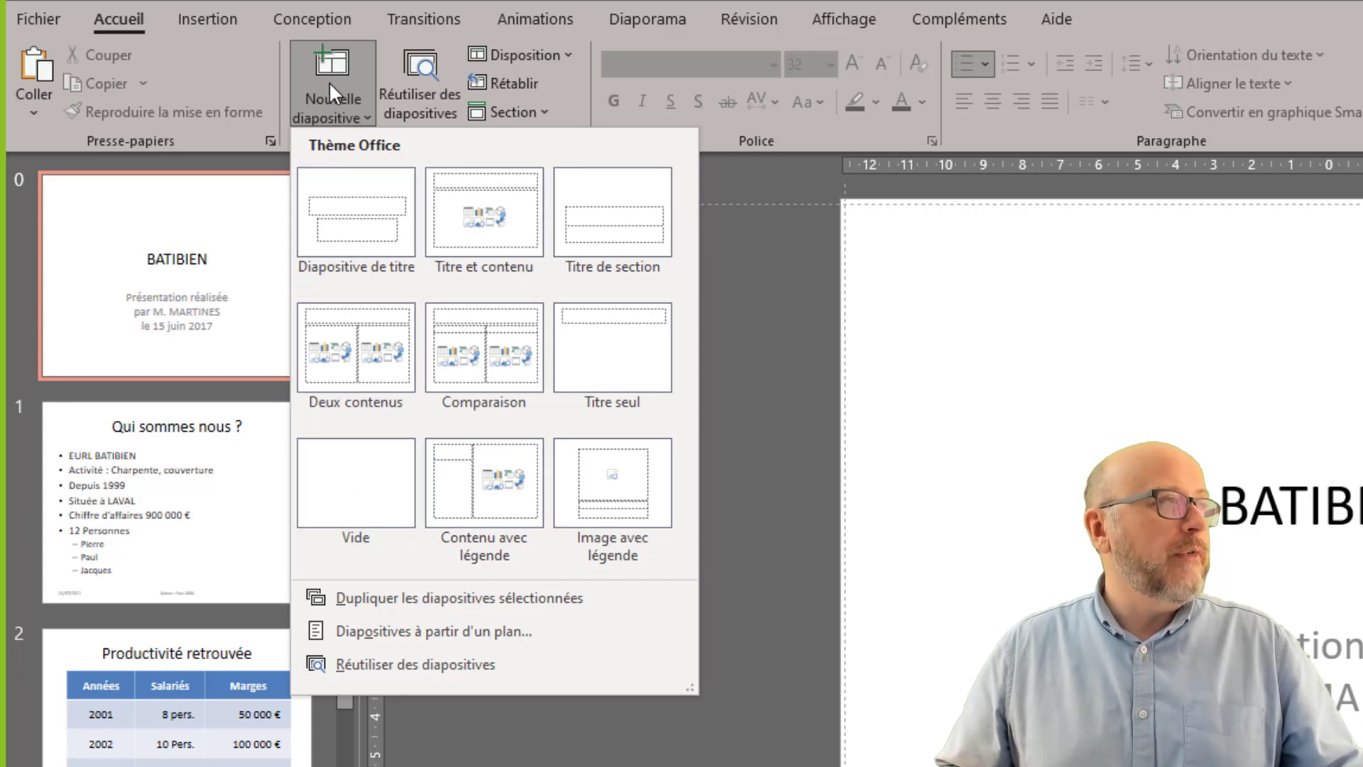
{"action": "left_click", "coordinate": [838, 11]}
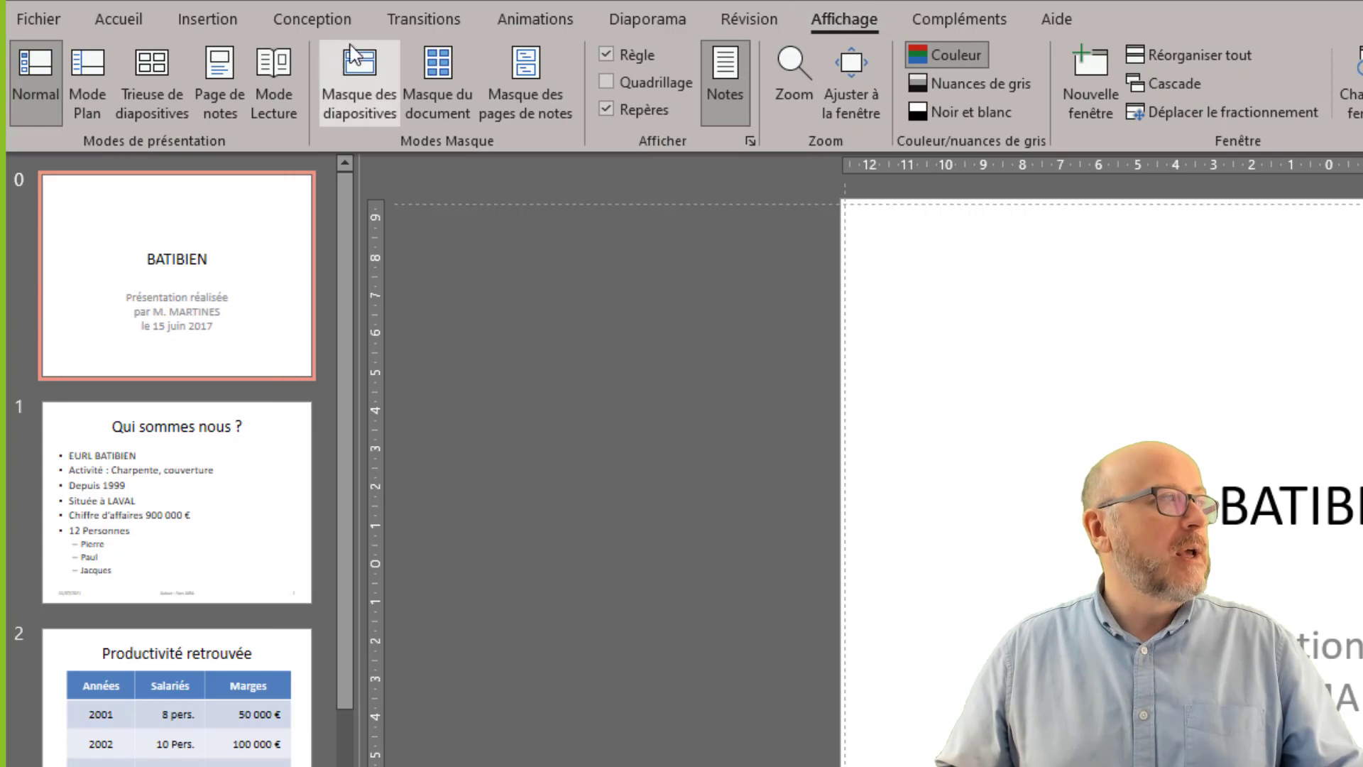
- Reopen Slide Master view and drag the title slide layout's title placeholder near the top
{"action": "left_click", "coordinate": [346, 109]}
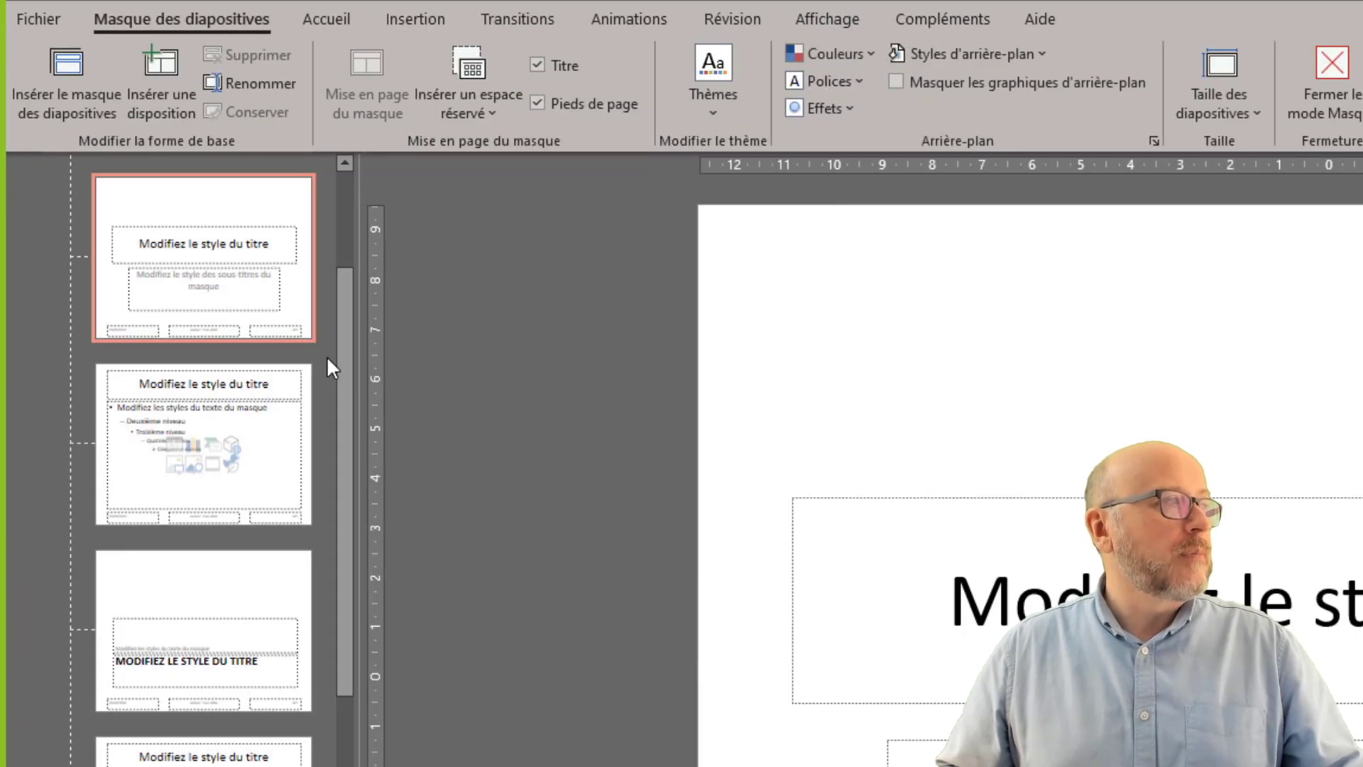
{"action": "left_click_drag", "start_coordinate": [343, 334], "coordinate": [347, 240]}
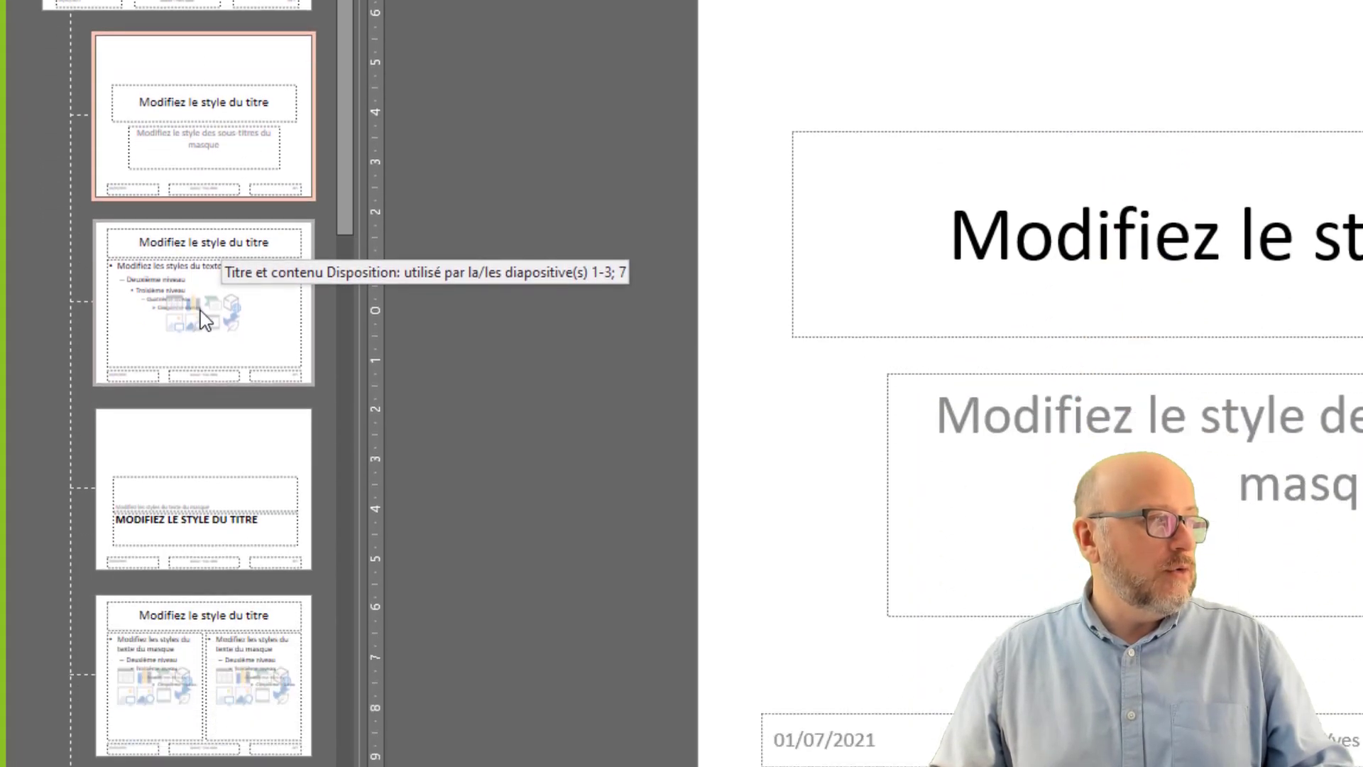
{"action": "scroll", "coordinate": [217, 249], "scroll_direction": "down", "scroll_amount": 3}
{"action": "scroll", "coordinate": [217, 248], "scroll_direction": "down", "scroll_amount": 3}
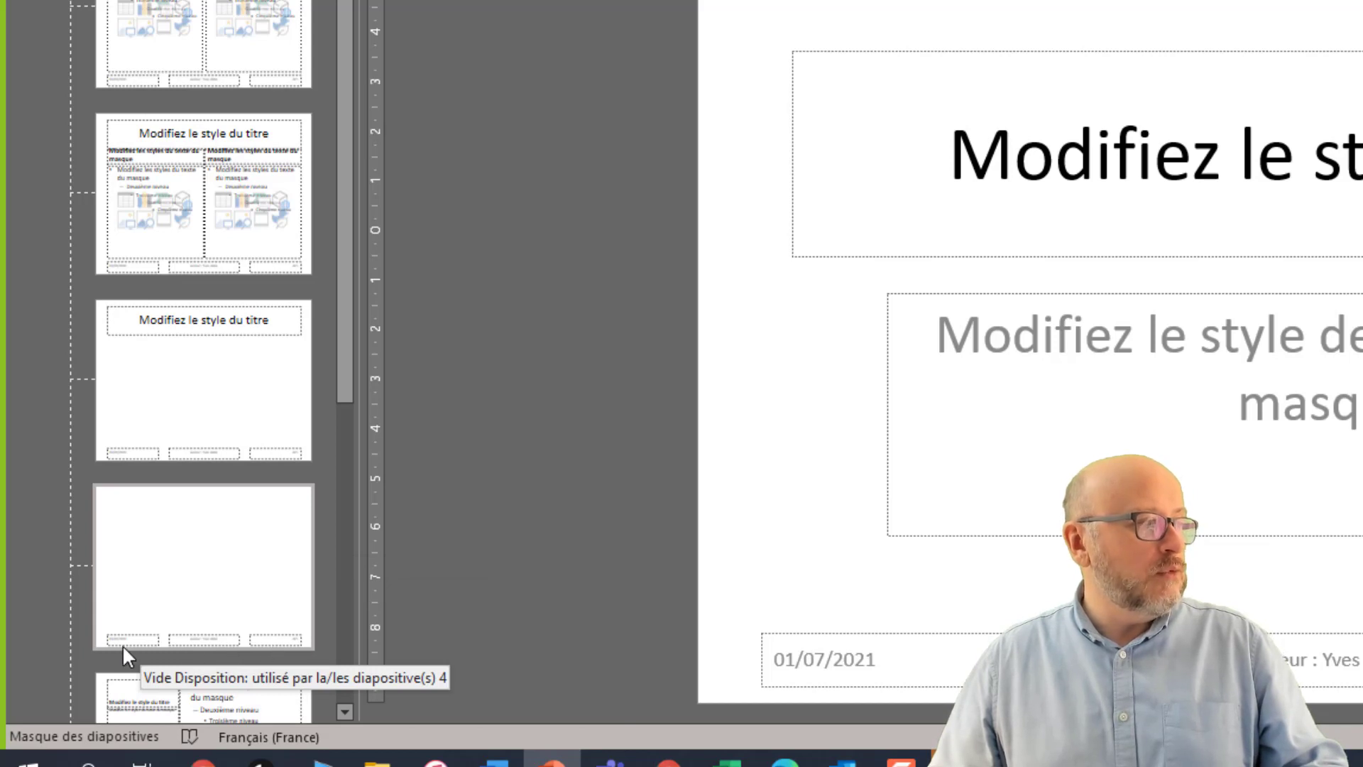
{"action": "scroll", "coordinate": [131, 682], "scroll_direction": "up", "scroll_amount": 4}
{"action": "scroll", "coordinate": [131, 695], "scroll_direction": "up", "scroll_amount": 3}
{"action": "scroll", "coordinate": [133, 752], "scroll_direction": "up", "scroll_amount": 3}
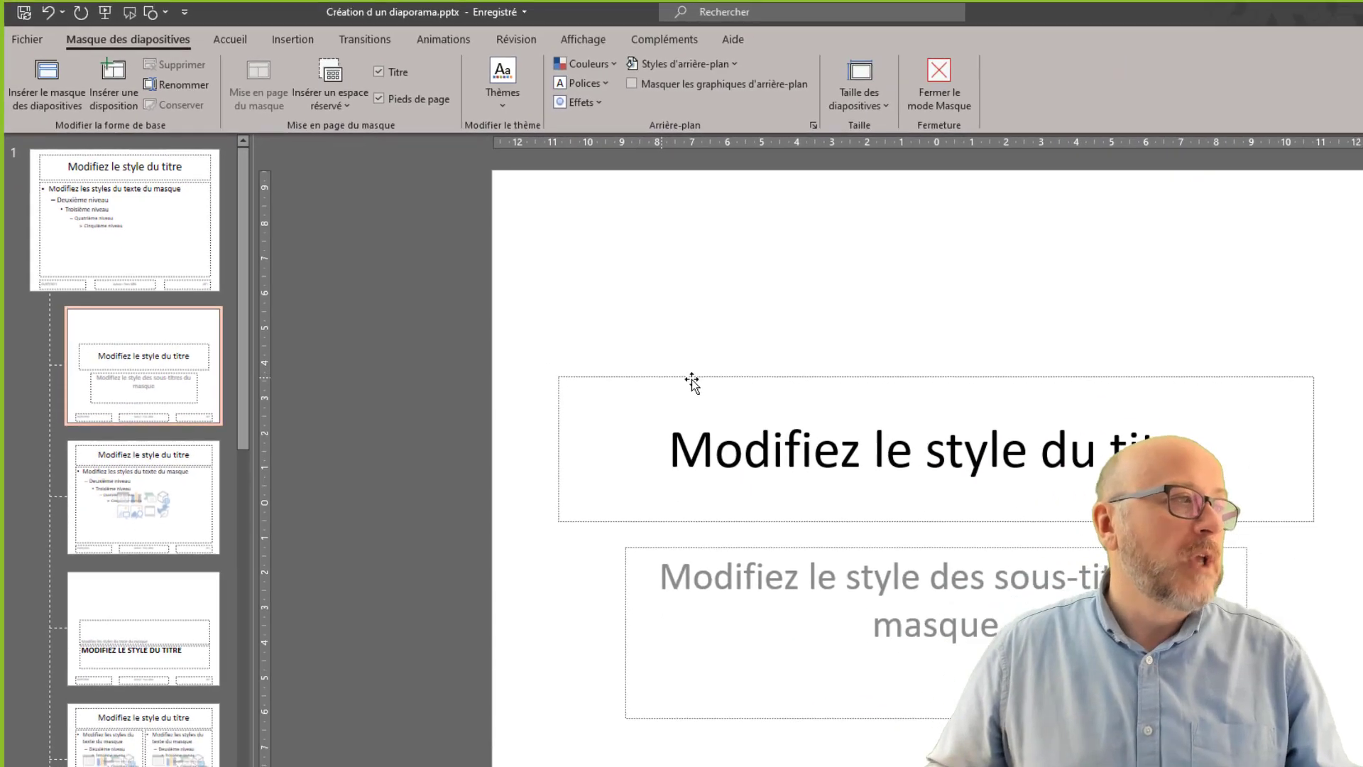
{"action": "left_click_drag", "start_coordinate": [692, 383], "coordinate": [746, 301]}
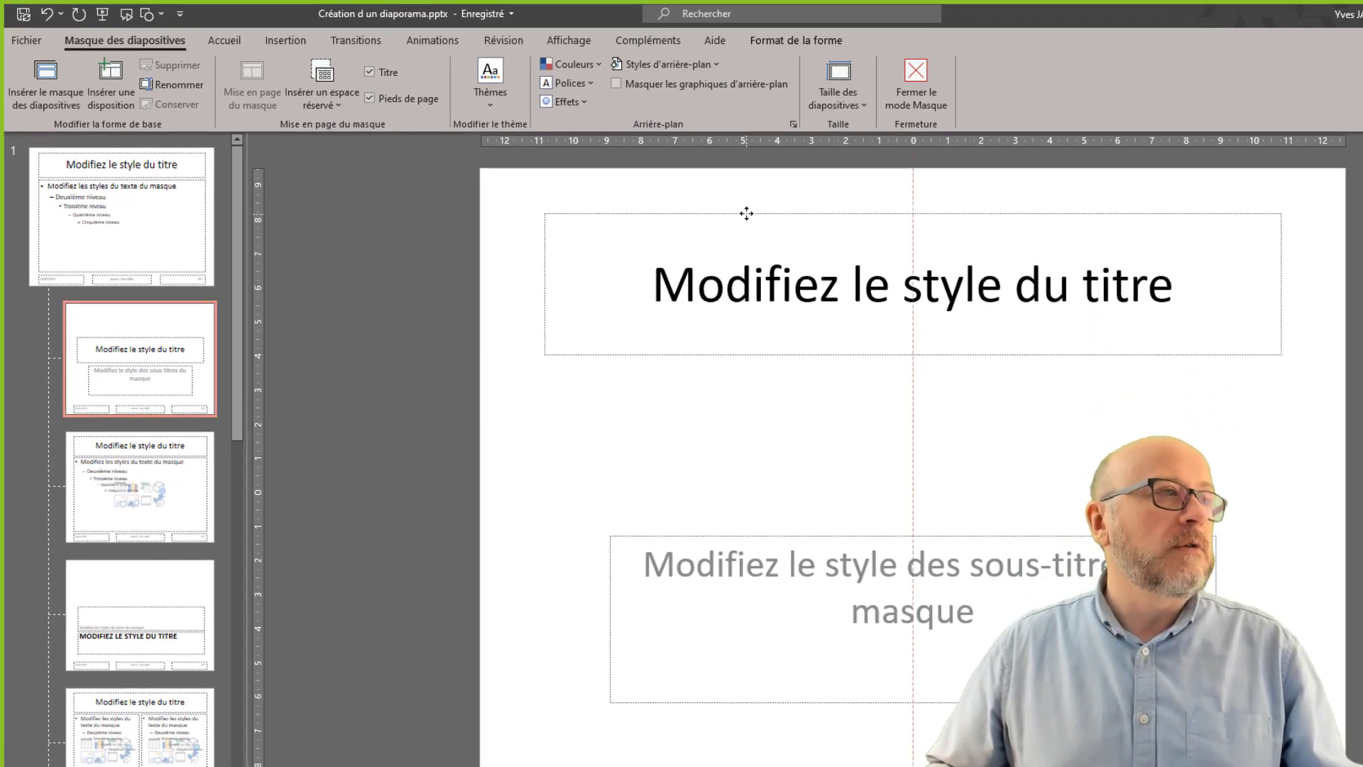
{"action": "left_click_drag", "start_coordinate": [746, 301], "coordinate": [753, 186]}
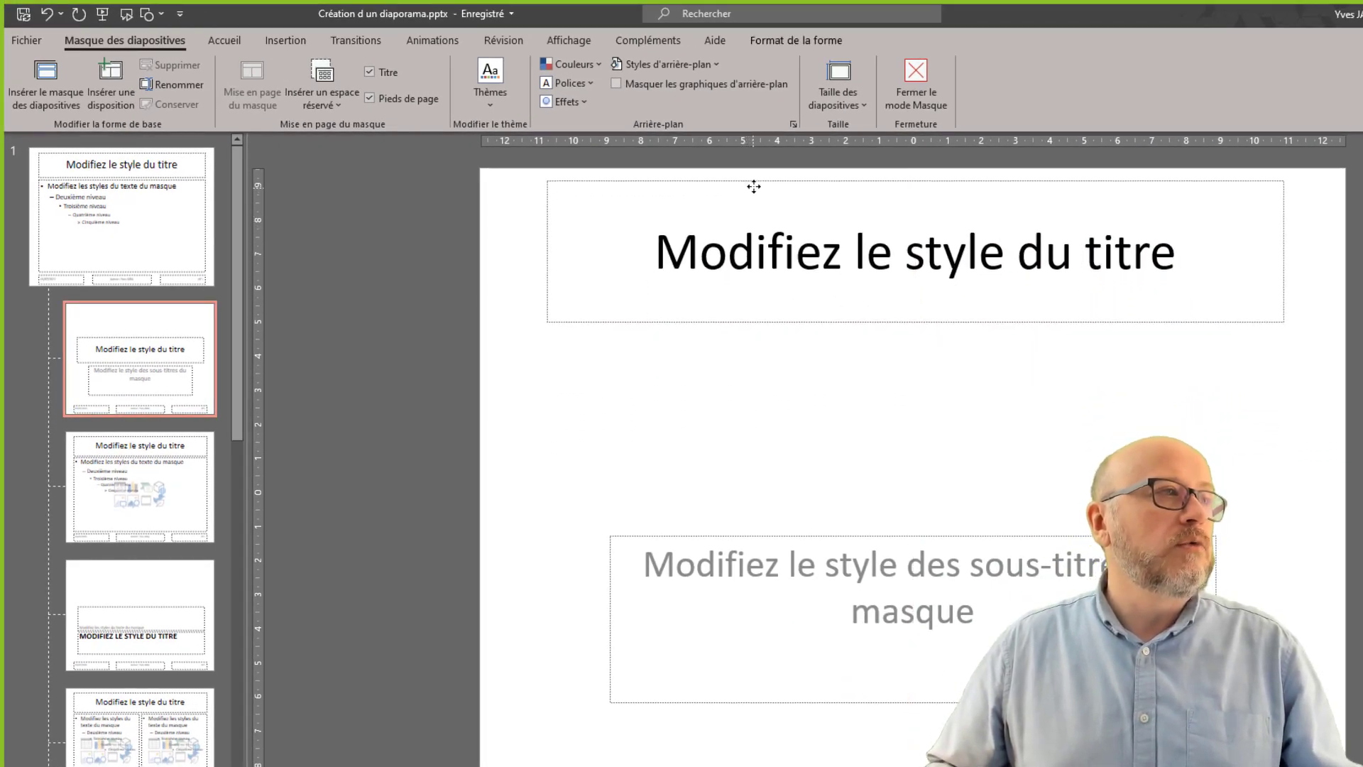
- Return to normal view and scroll through the slide thumbnails
{"action": "left_click", "coordinate": [921, 73]}
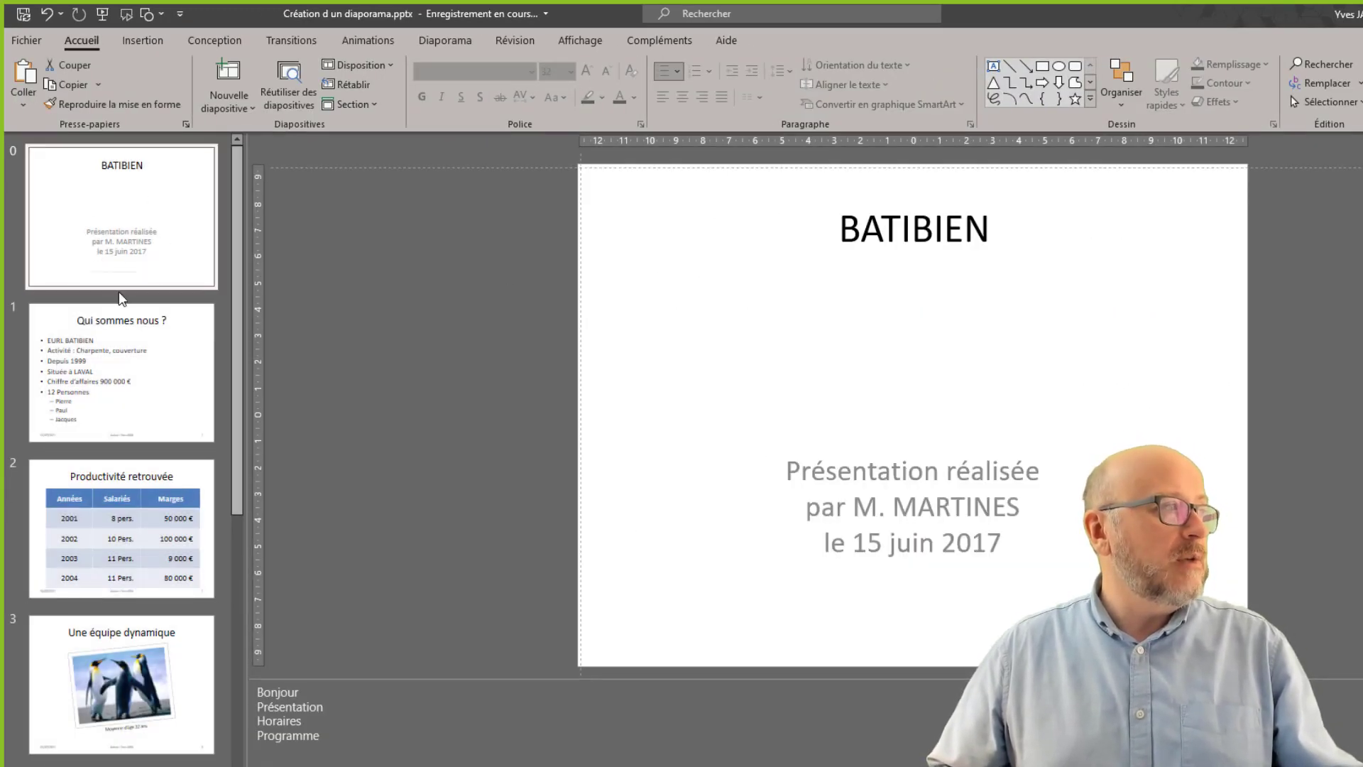
{"action": "scroll", "coordinate": [121, 297], "scroll_direction": "down", "scroll_amount": 3}
{"action": "scroll", "coordinate": [152, 458], "scroll_direction": "down", "scroll_amount": 4}
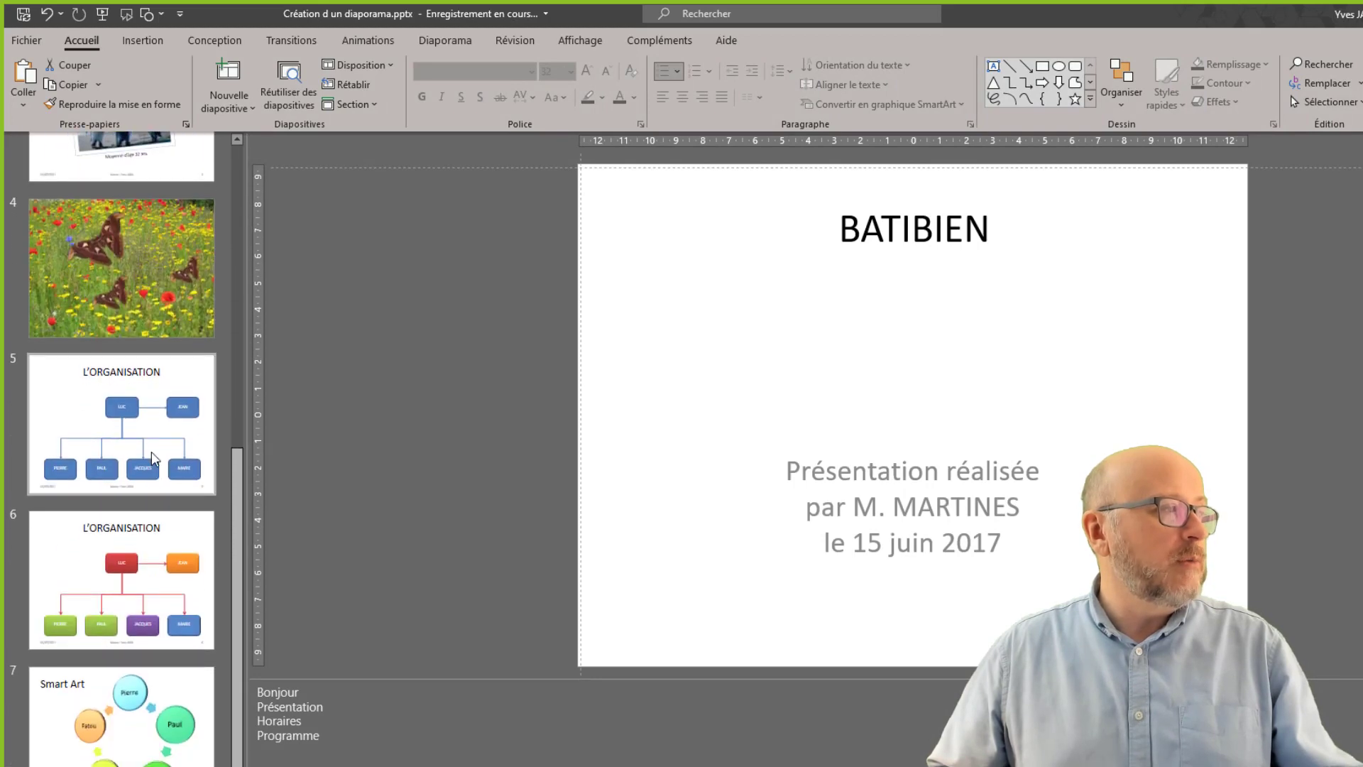
{"action": "scroll", "coordinate": [152, 457], "scroll_direction": "up", "scroll_amount": 6}
{"action": "scroll", "coordinate": [153, 460], "scroll_direction": "up", "scroll_amount": 1}
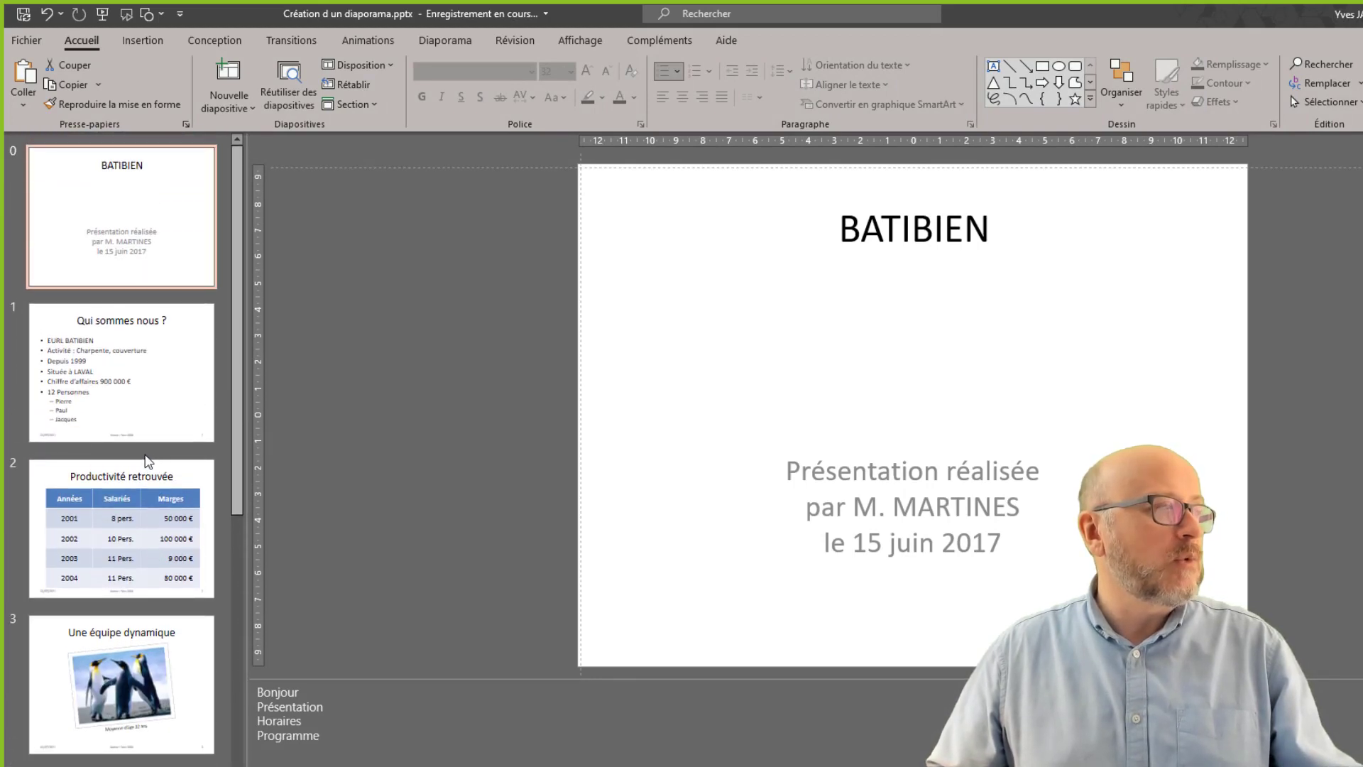
- Reopen Slide Master view and move the title placeholder back down
{"action": "left_click", "coordinate": [575, 40]}
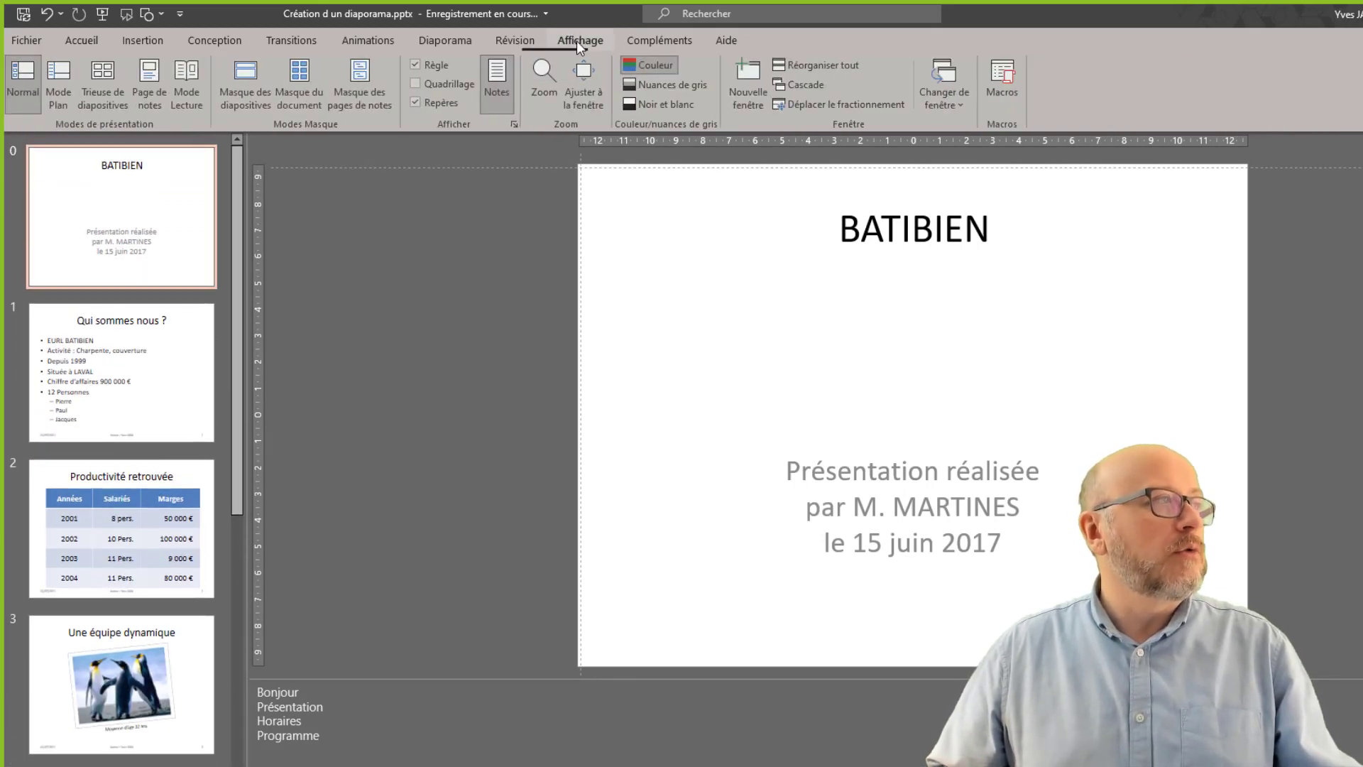
{"action": "left_click", "coordinate": [239, 88]}
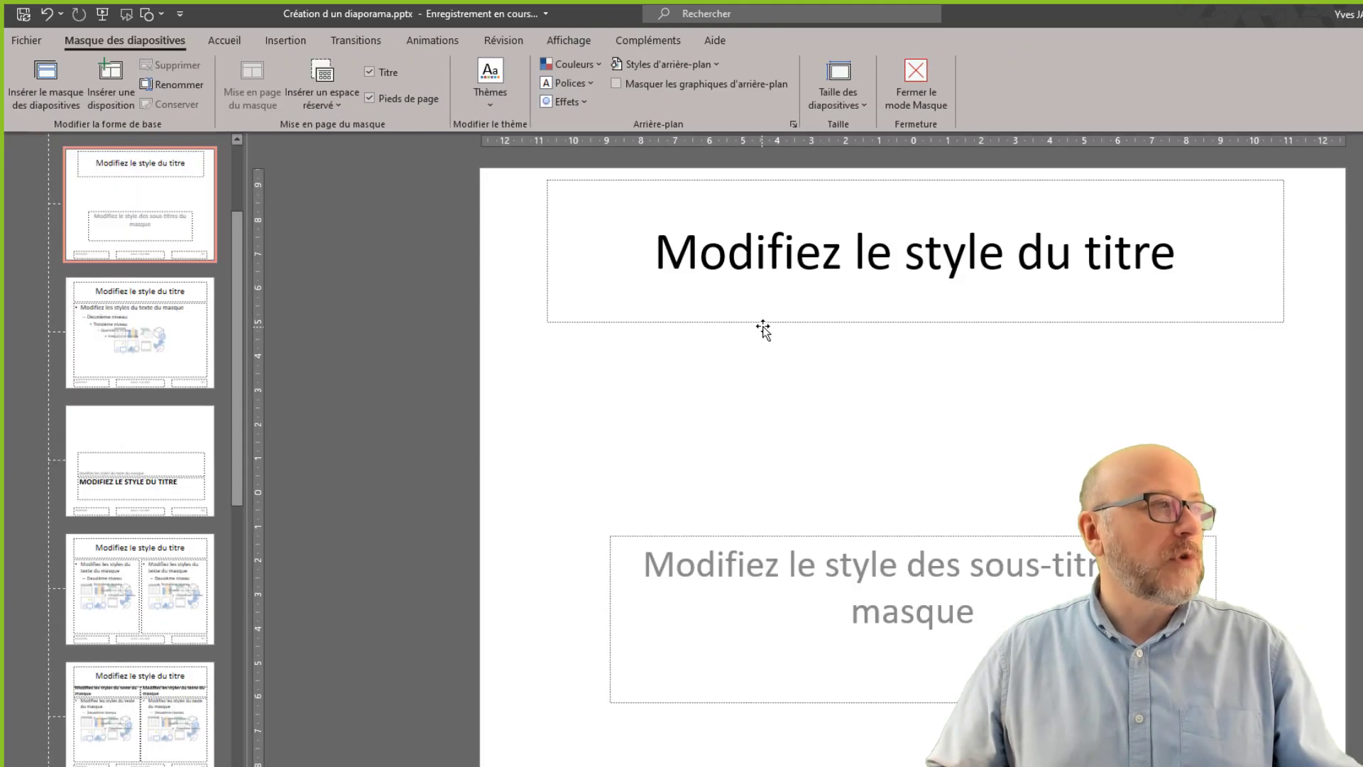
{"action": "left_click_drag", "start_coordinate": [763, 328], "coordinate": [767, 493]}
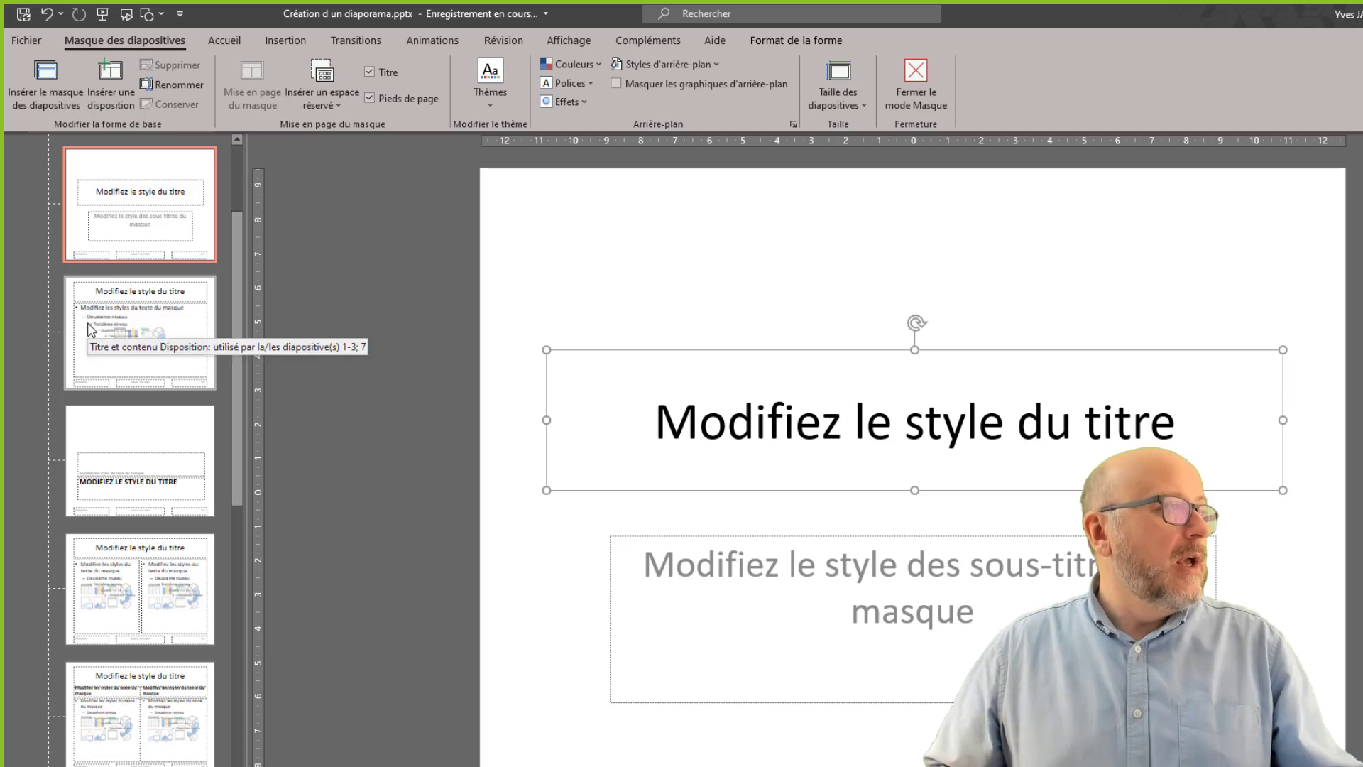
{"action": "scroll", "coordinate": [107, 355], "scroll_direction": "up", "scroll_amount": 3}
{"action": "left_click", "coordinate": [126, 404]}
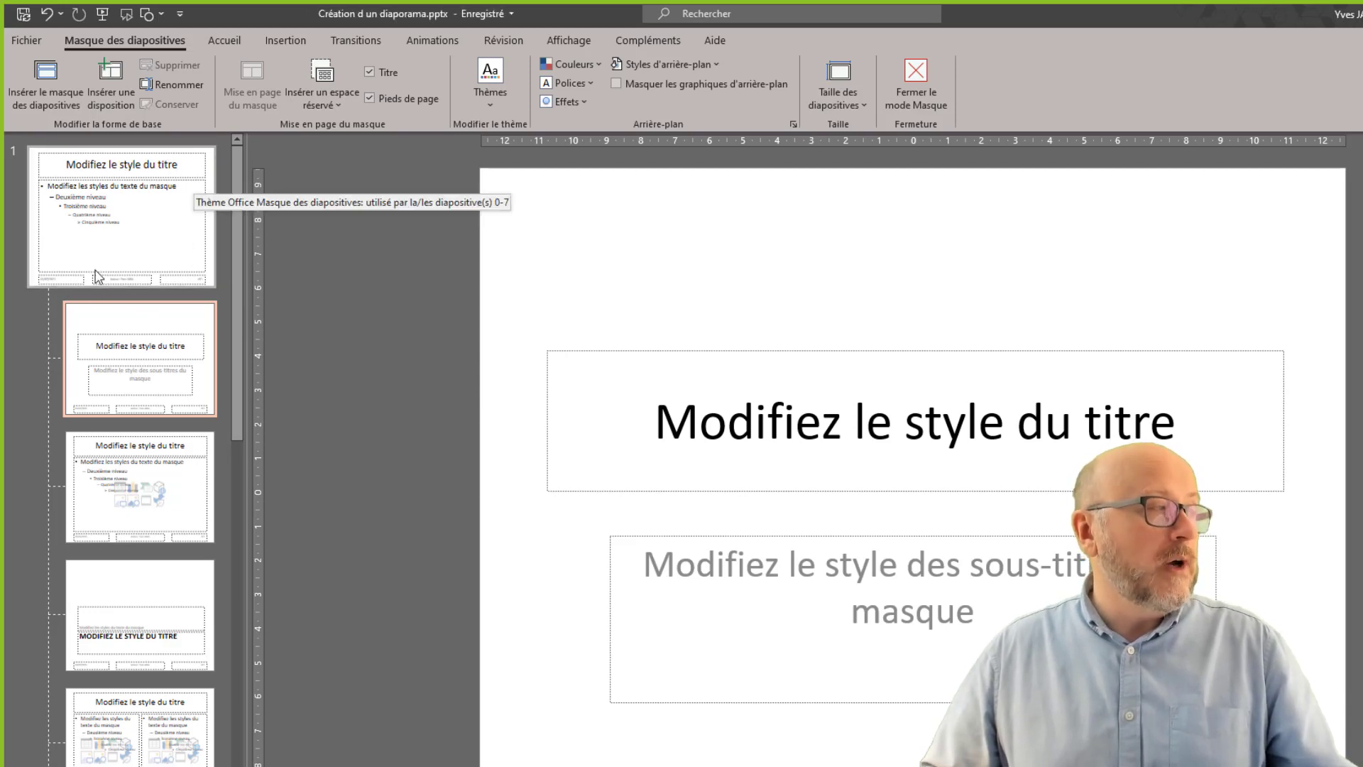
- Check the Title and Content layout, then select the slide master's title placeholder
{"action": "scroll", "coordinate": [97, 355], "scroll_direction": "down", "scroll_amount": 3}
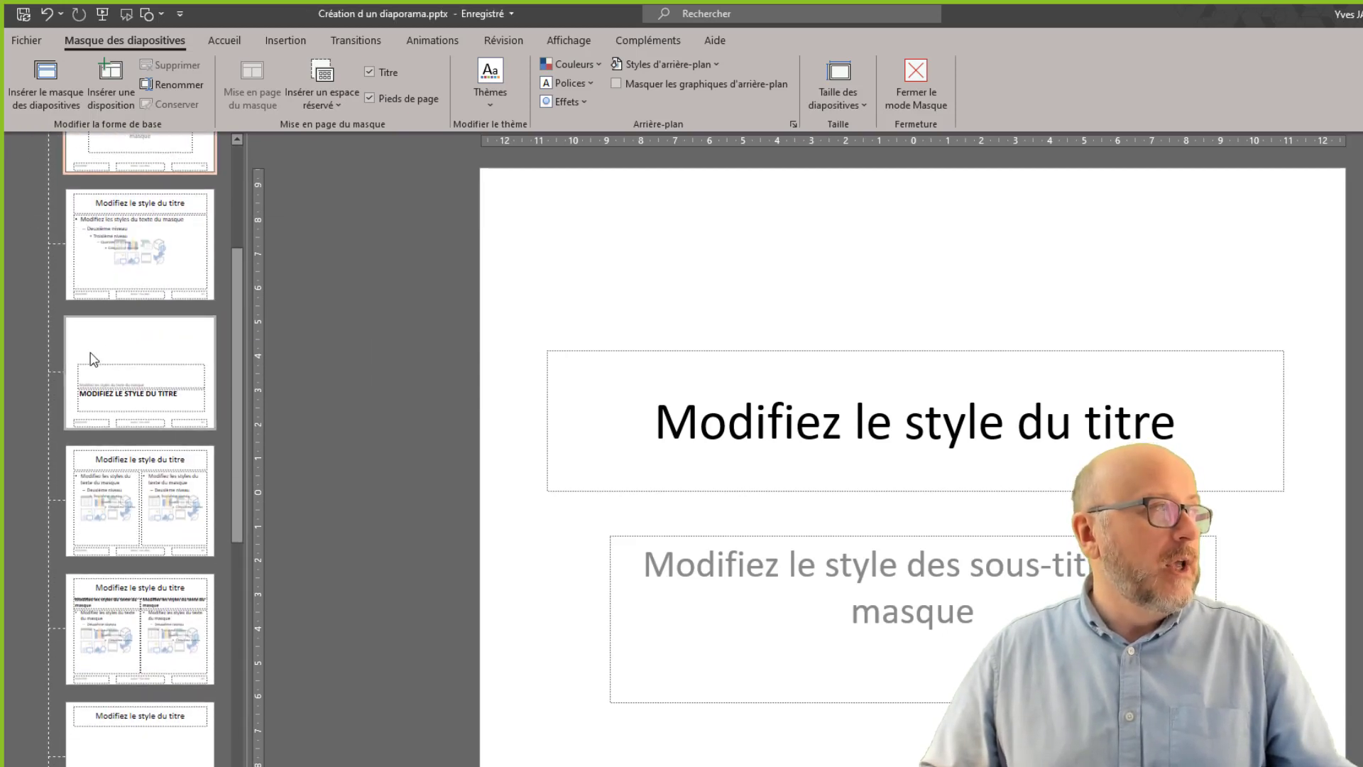
{"action": "left_click", "coordinate": [130, 259]}
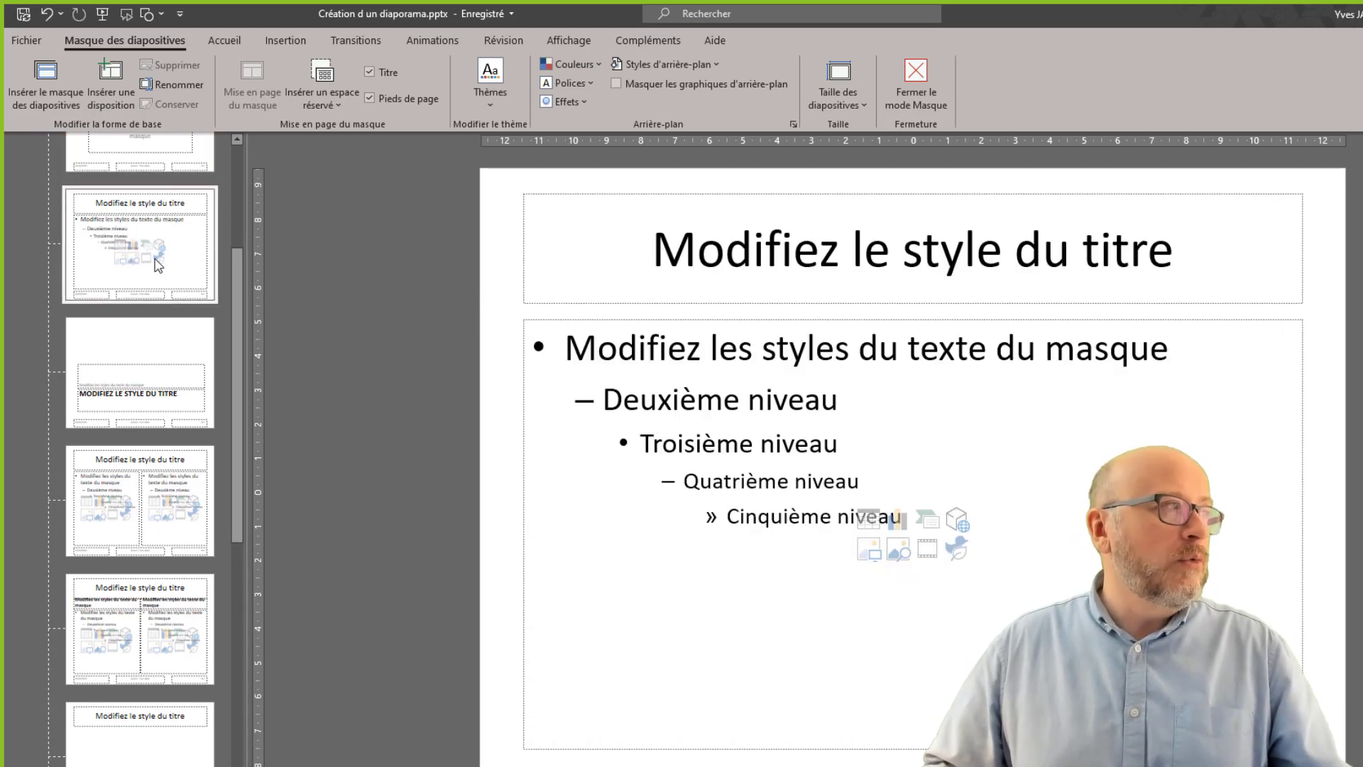
{"action": "scroll", "coordinate": [130, 282], "scroll_direction": "up", "scroll_amount": 3}
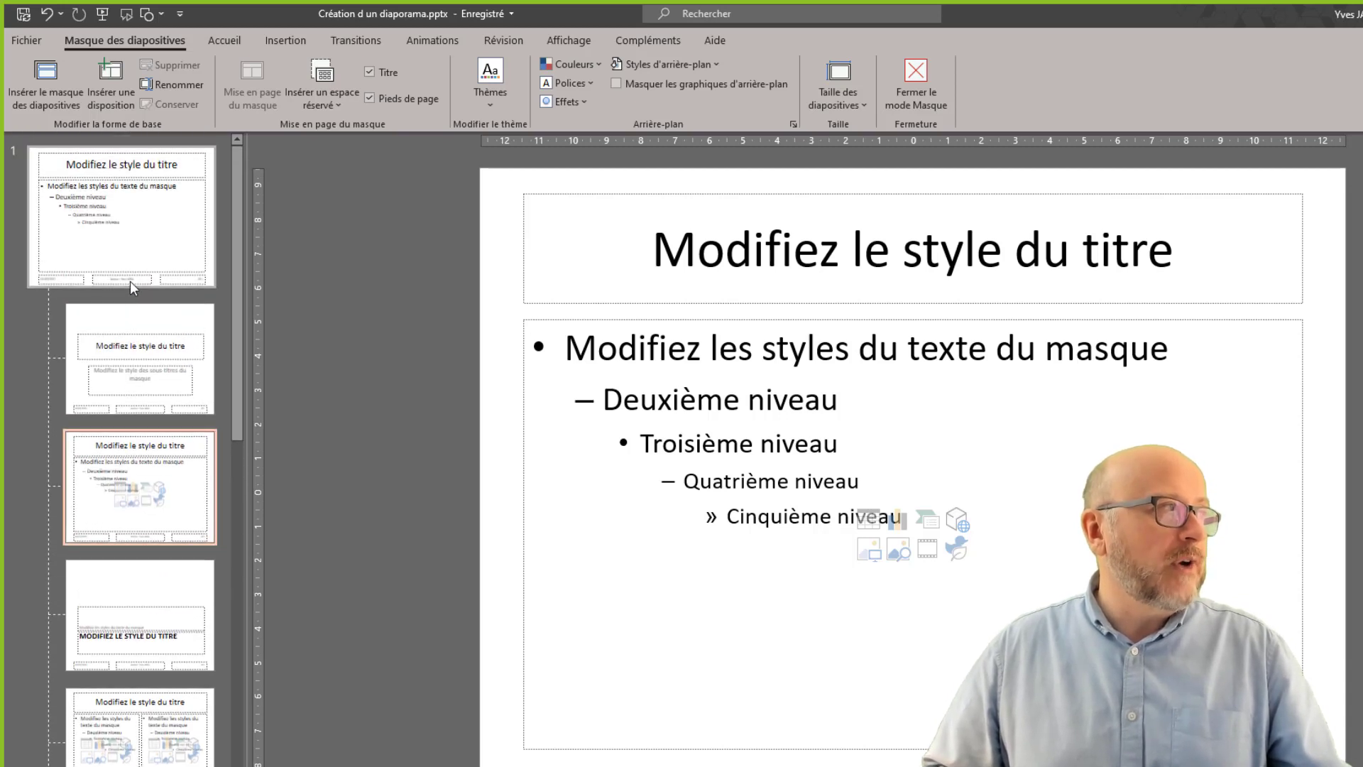
{"action": "left_click", "coordinate": [121, 238]}
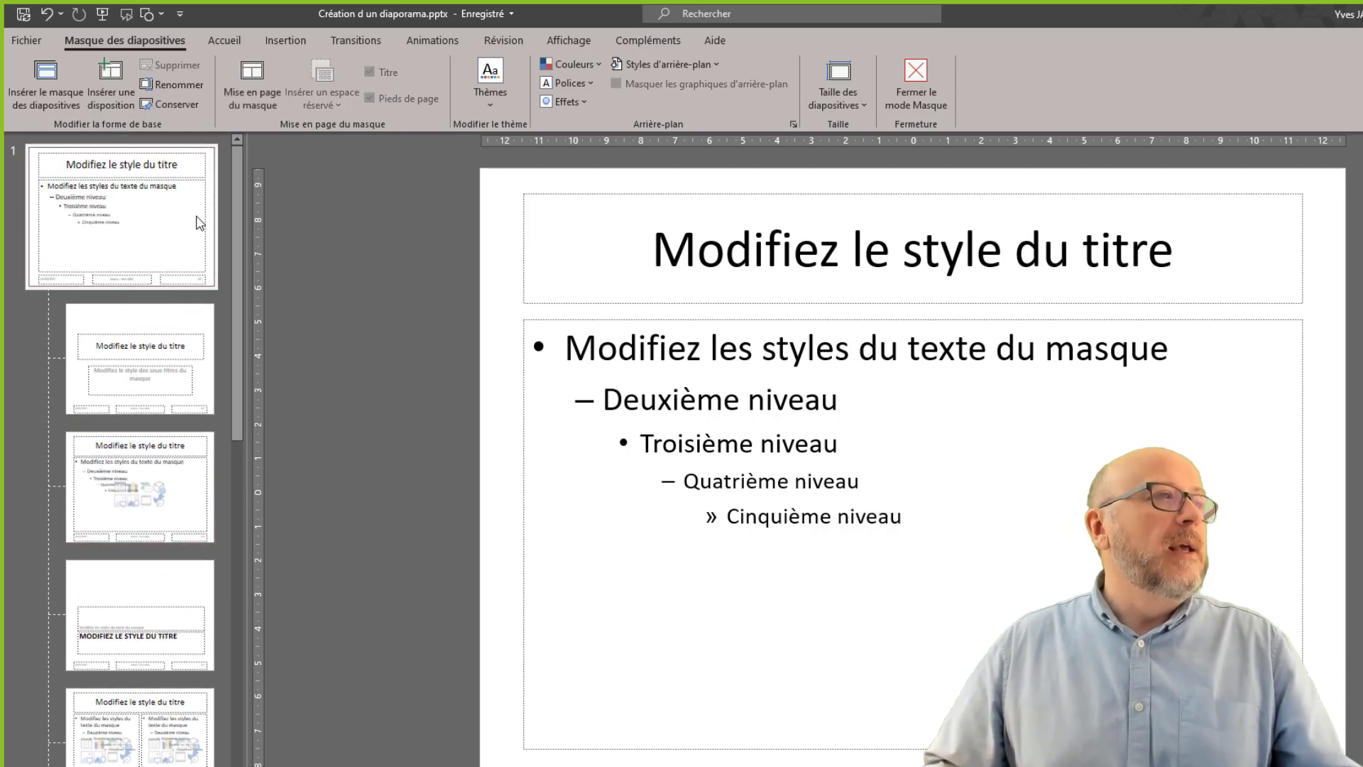
{"action": "left_click", "coordinate": [1303, 252]}
- Narrow the master title placeholder and colour the title text red
{"action": "left_click_drag", "start_coordinate": [1290, 251], "coordinate": [1126, 252]}
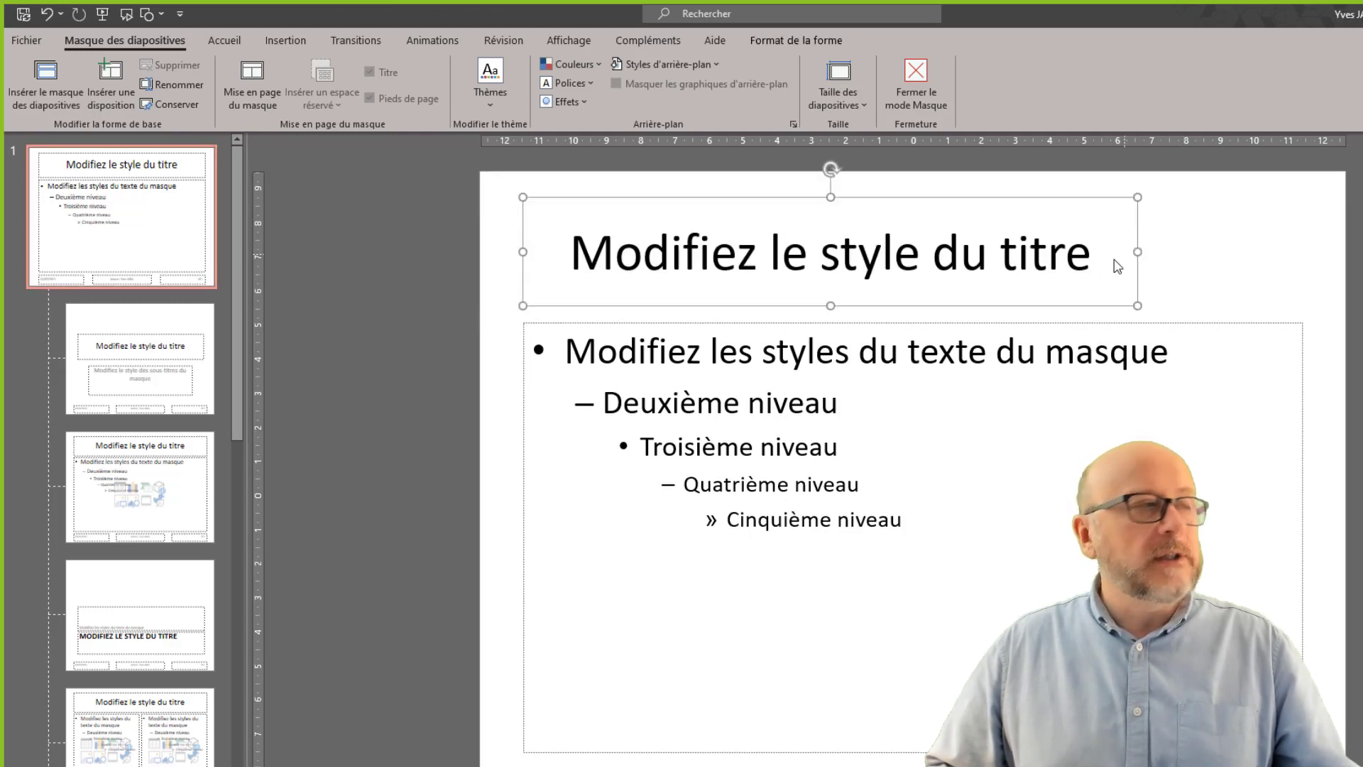
{"action": "left_click", "coordinate": [221, 40]}
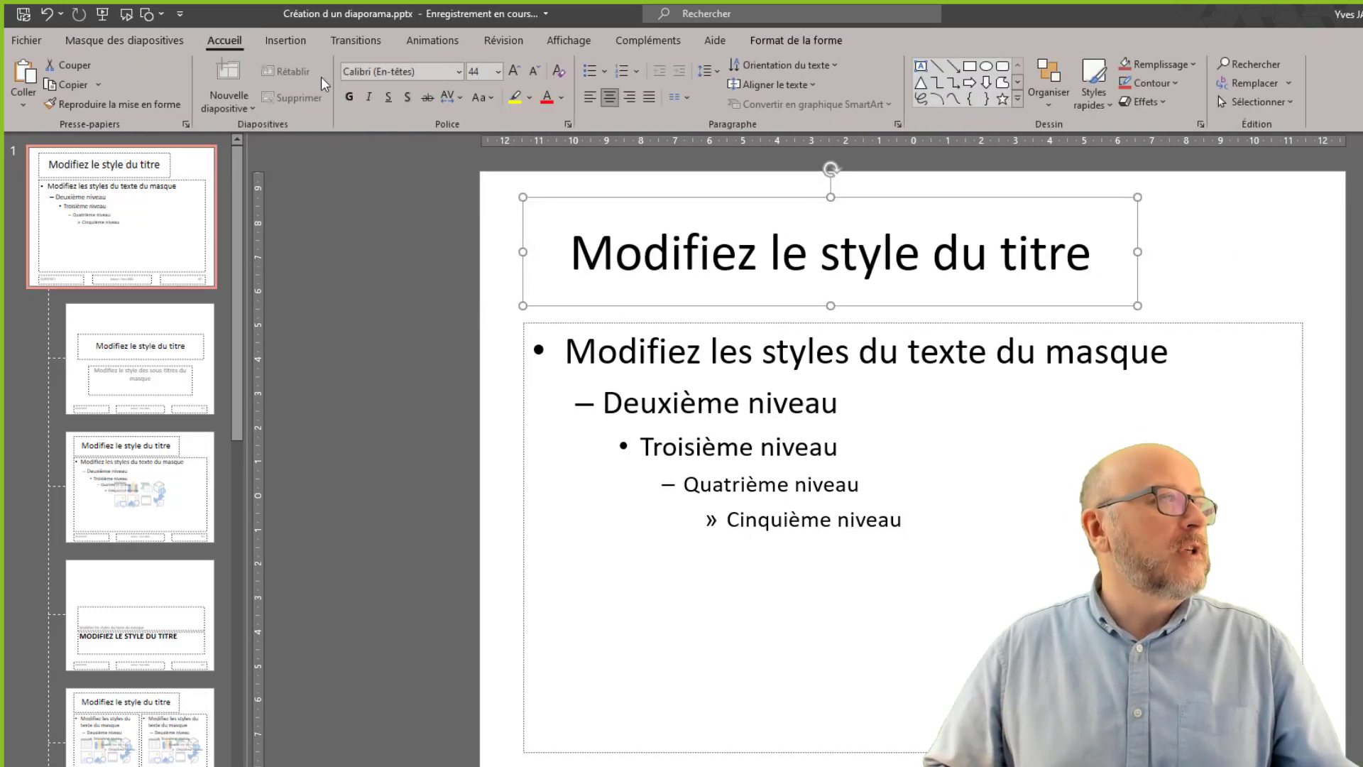
{"action": "left_click", "coordinate": [546, 102]}
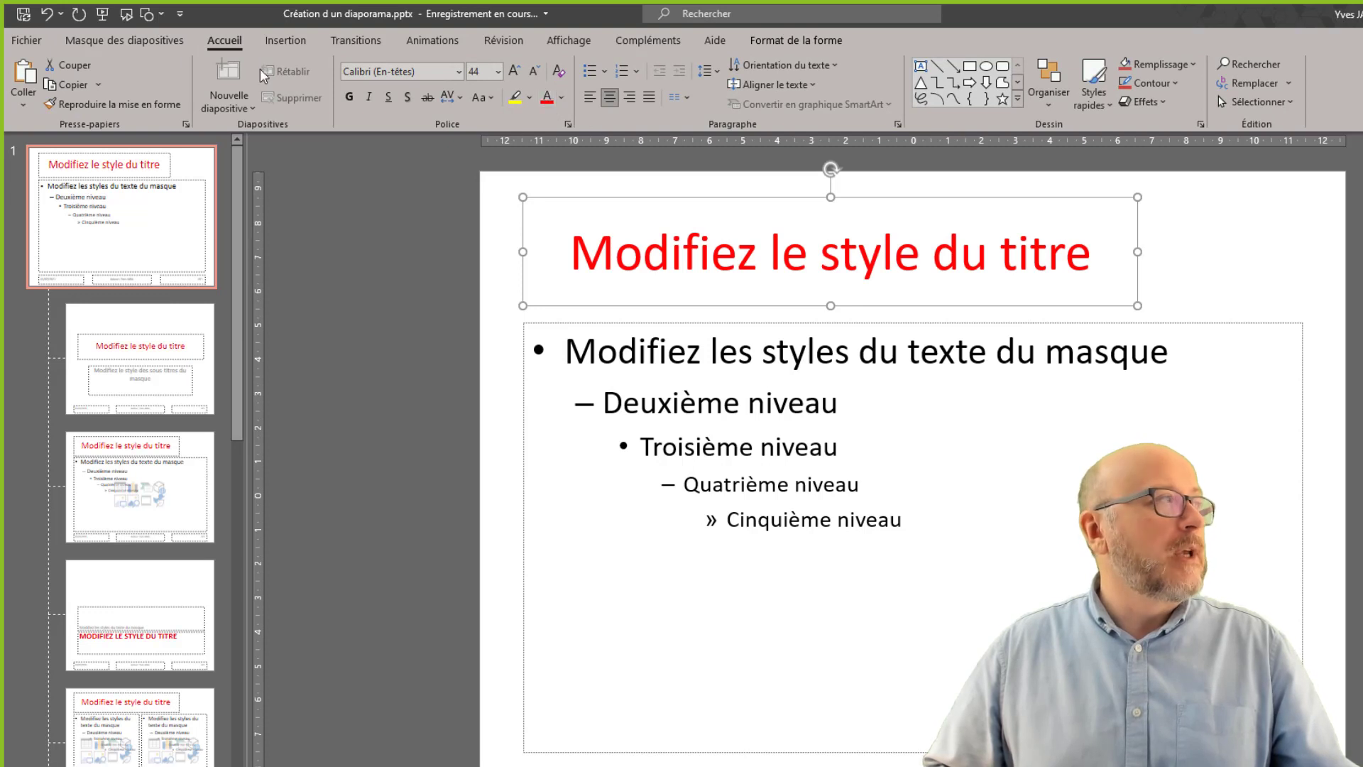
- Insert the W03 Logo Entreprise image from this device, then size it and place it top-right
{"action": "left_click", "coordinate": [294, 43]}
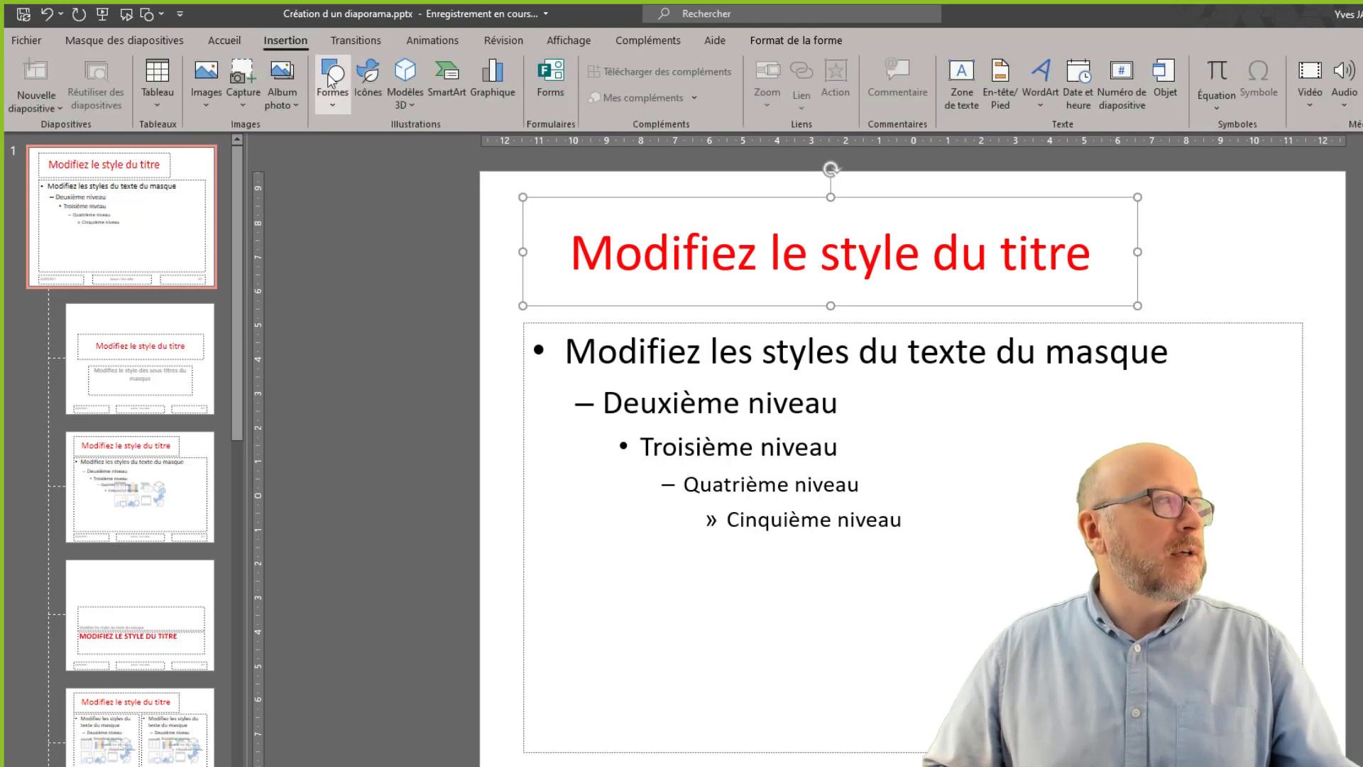
{"action": "left_click", "coordinate": [200, 85]}
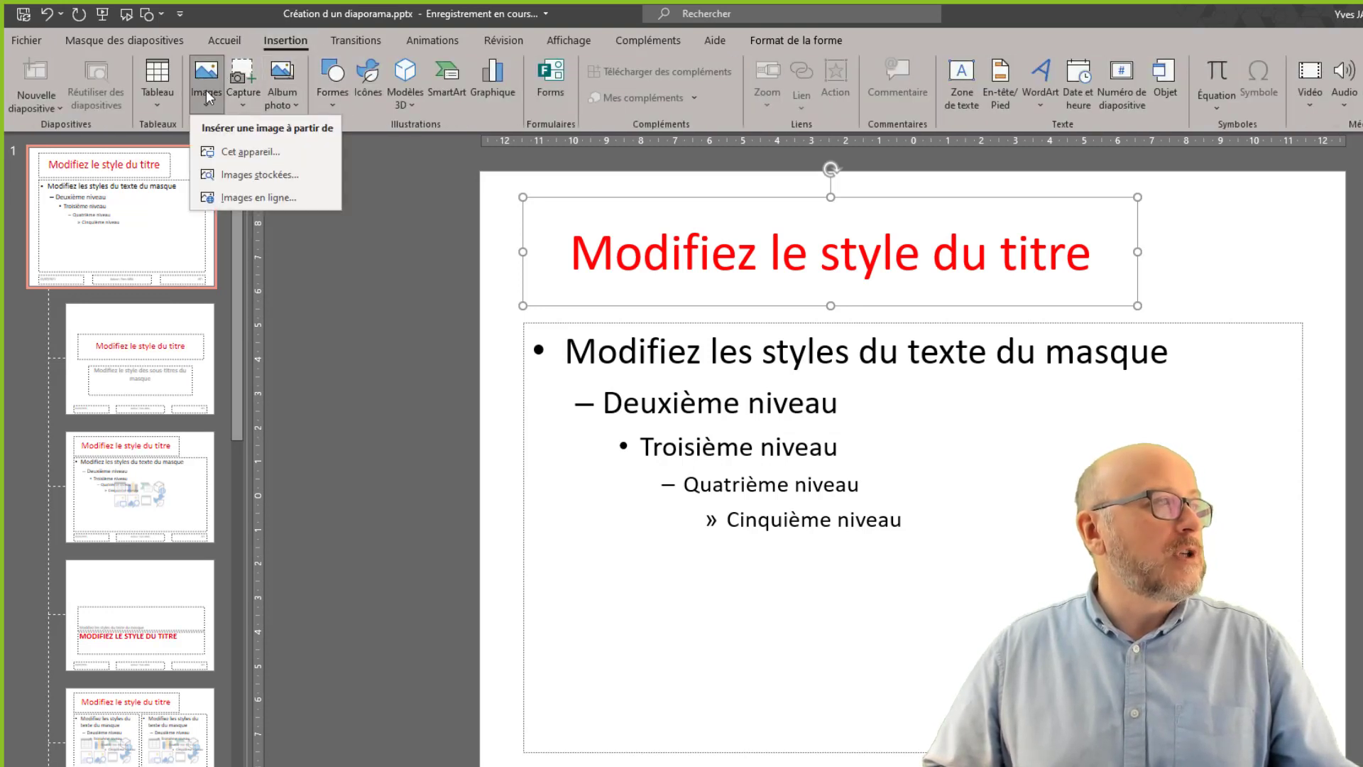
{"action": "left_click", "coordinate": [245, 150]}
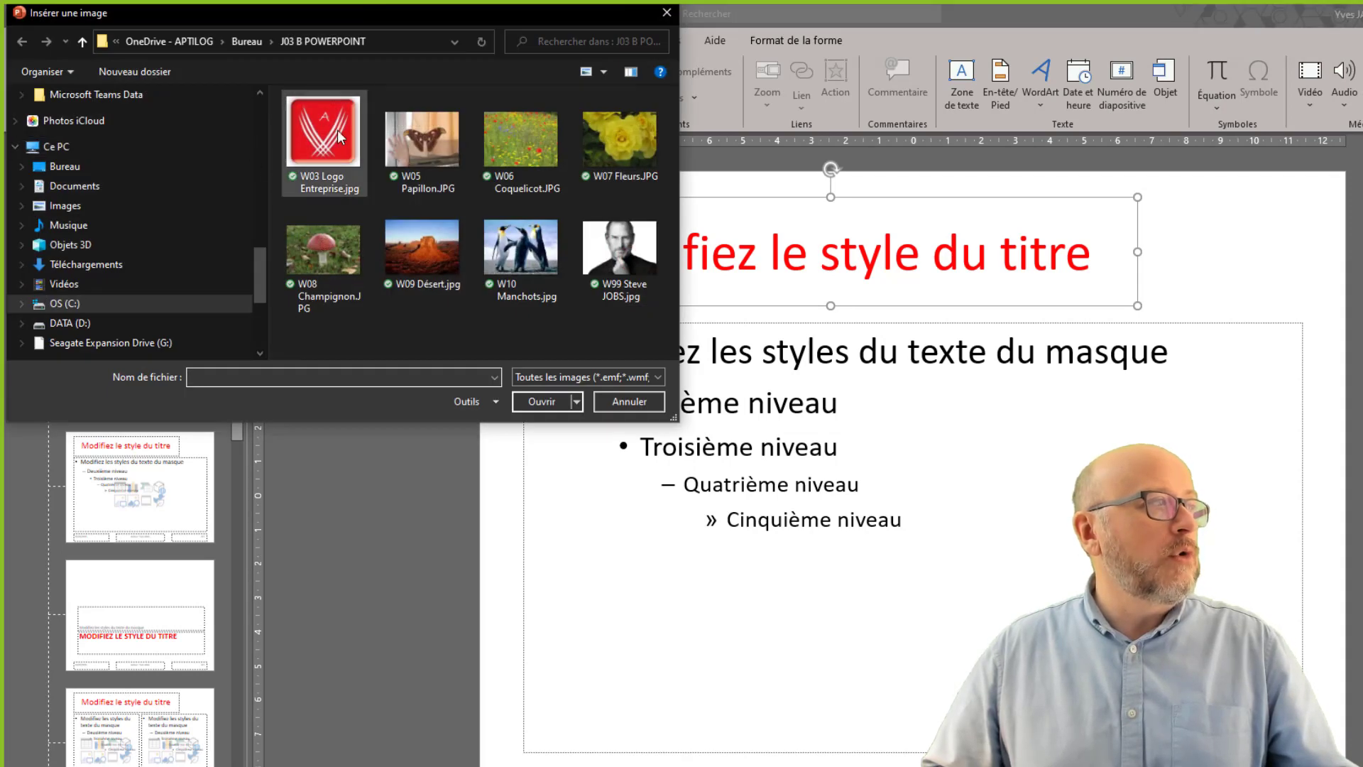
{"action": "double_click", "coordinate": [338, 130]}
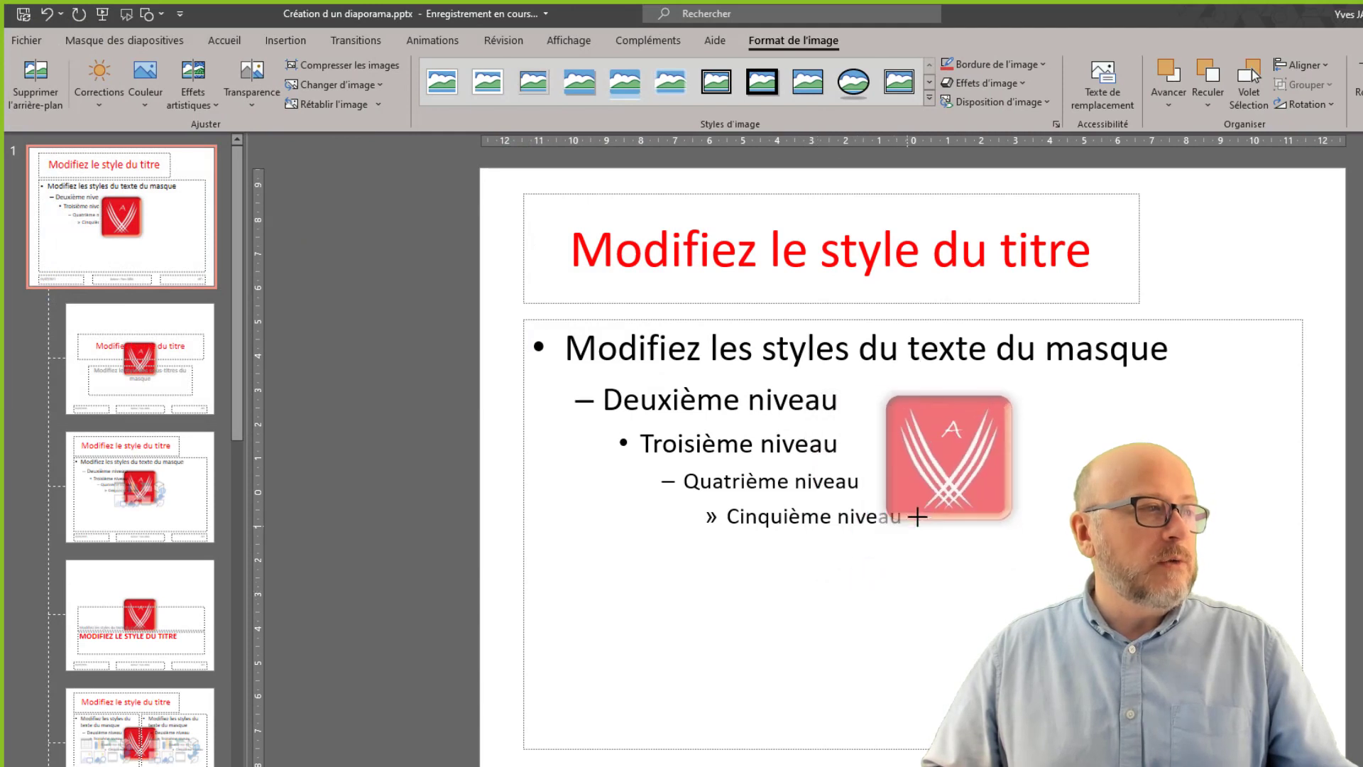
{"action": "left_click_drag", "start_coordinate": [803, 598], "coordinate": [904, 510]}
{"action": "mouse_move", "coordinate": [958, 449]}
{"action": "left_mouse_down"}
{"action": "mouse_move", "coordinate": [1284, 308]}
{"action": "mouse_move", "coordinate": [1247, 260]}
{"action": "left_mouse_up"}
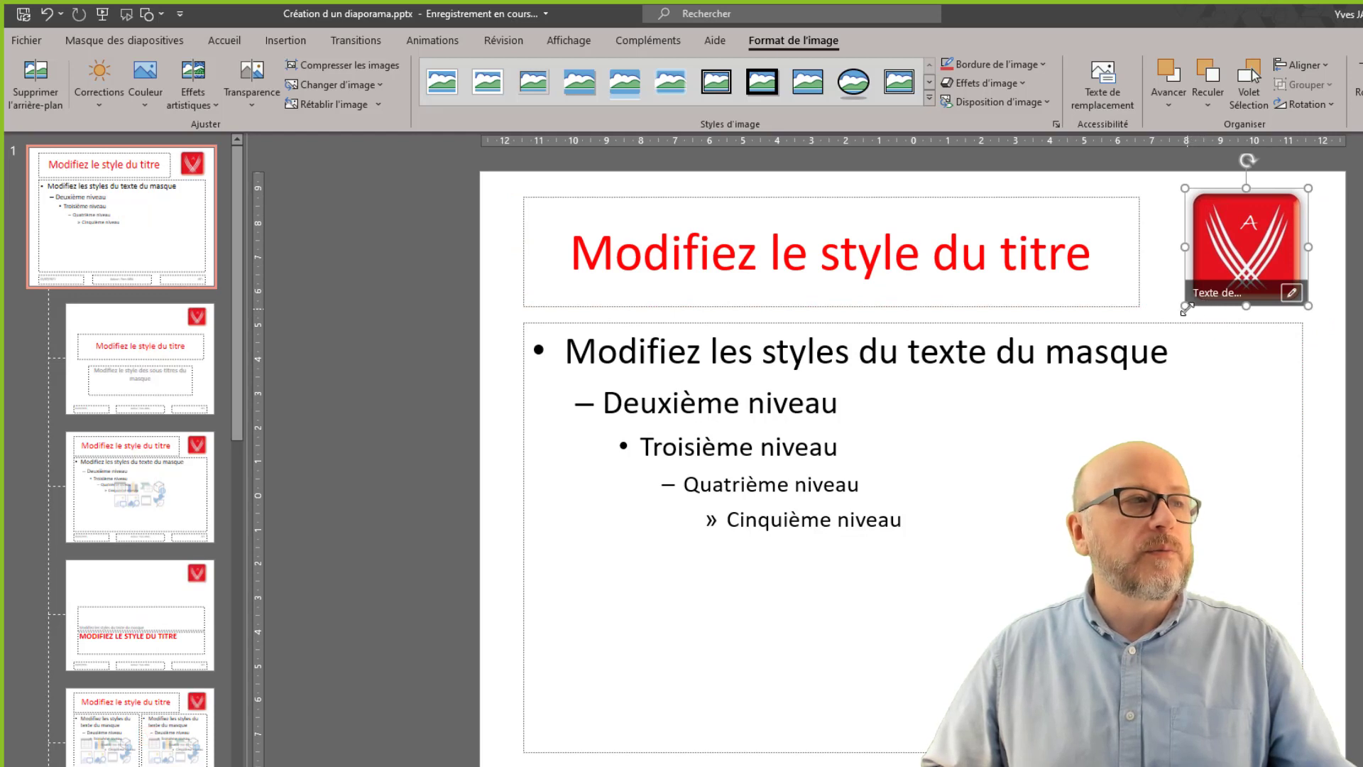
{"action": "left_click_drag", "start_coordinate": [1187, 308], "coordinate": [1176, 314]}
- Widen the title placeholder up to the logo and review the master layouts
{"action": "left_click", "coordinate": [1138, 268]}
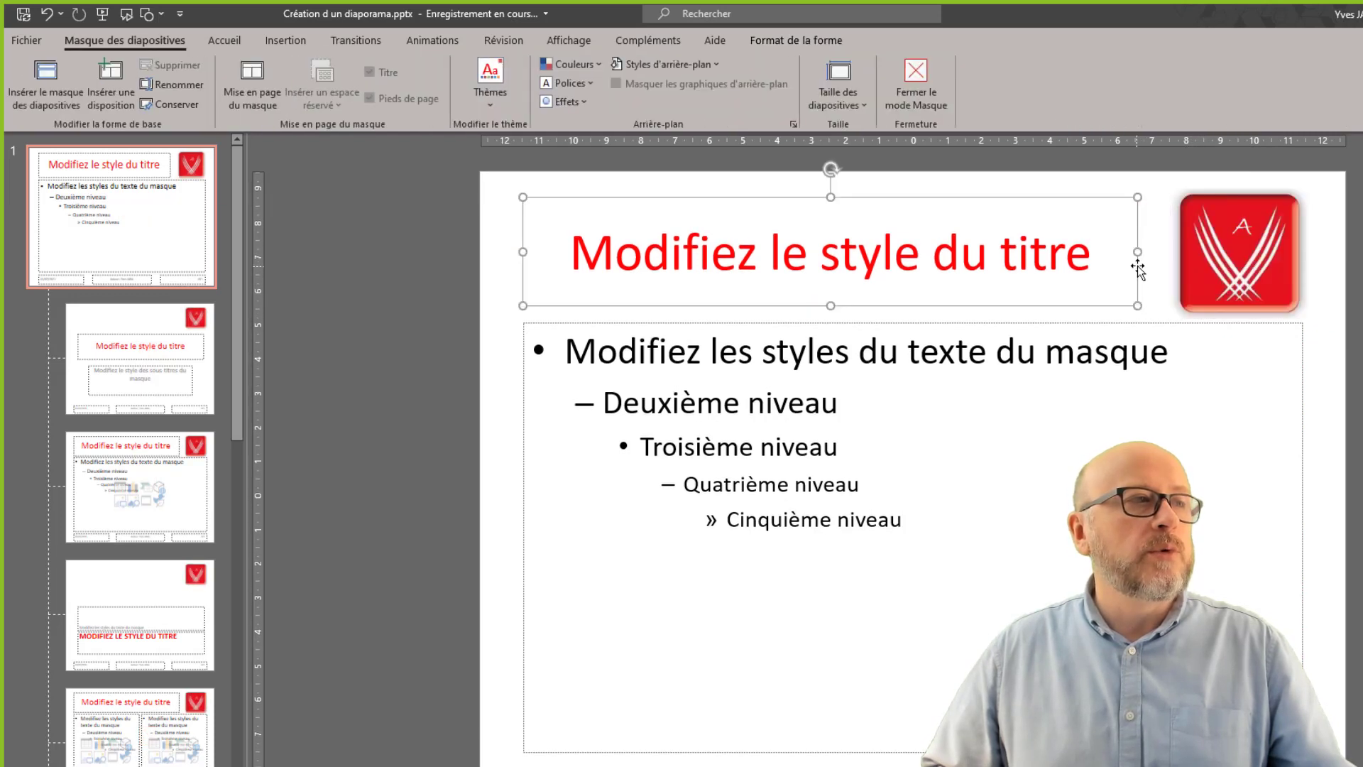
{"action": "left_click_drag", "start_coordinate": [1141, 252], "coordinate": [1159, 252]}
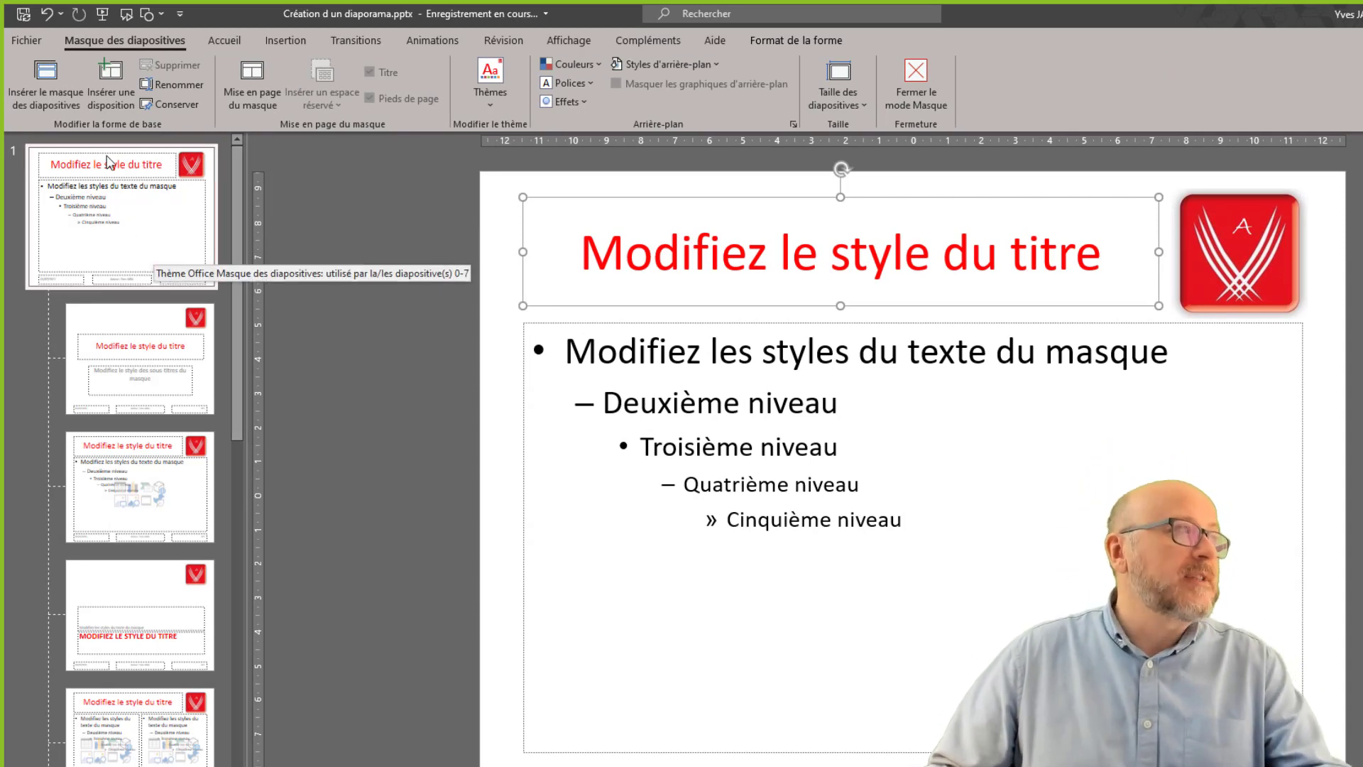
{"action": "left_click", "coordinate": [146, 273]}
{"action": "scroll", "coordinate": [163, 283], "scroll_direction": "down", "scroll_amount": 10}
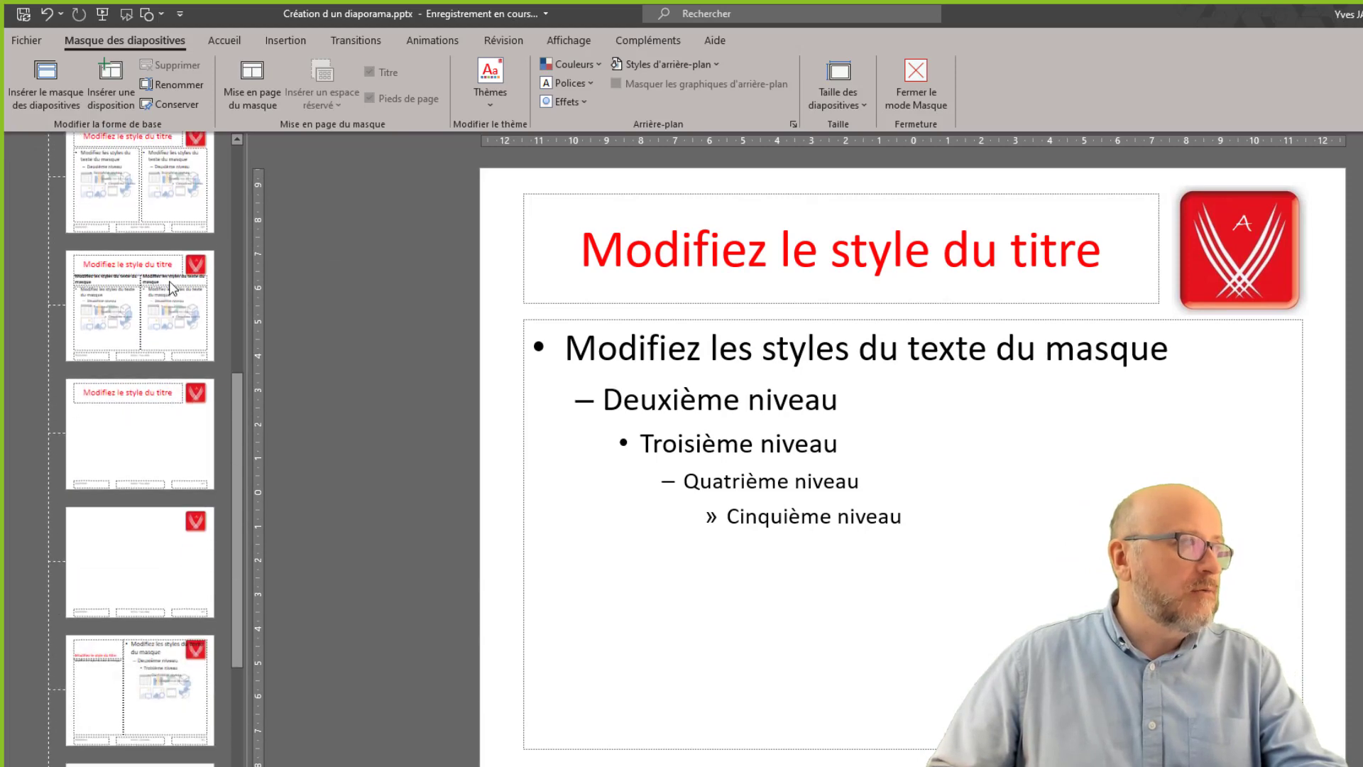
{"action": "scroll", "coordinate": [171, 283], "scroll_direction": "up", "scroll_amount": 5}
{"action": "scroll", "coordinate": [175, 279], "scroll_direction": "up", "scroll_amount": 5}
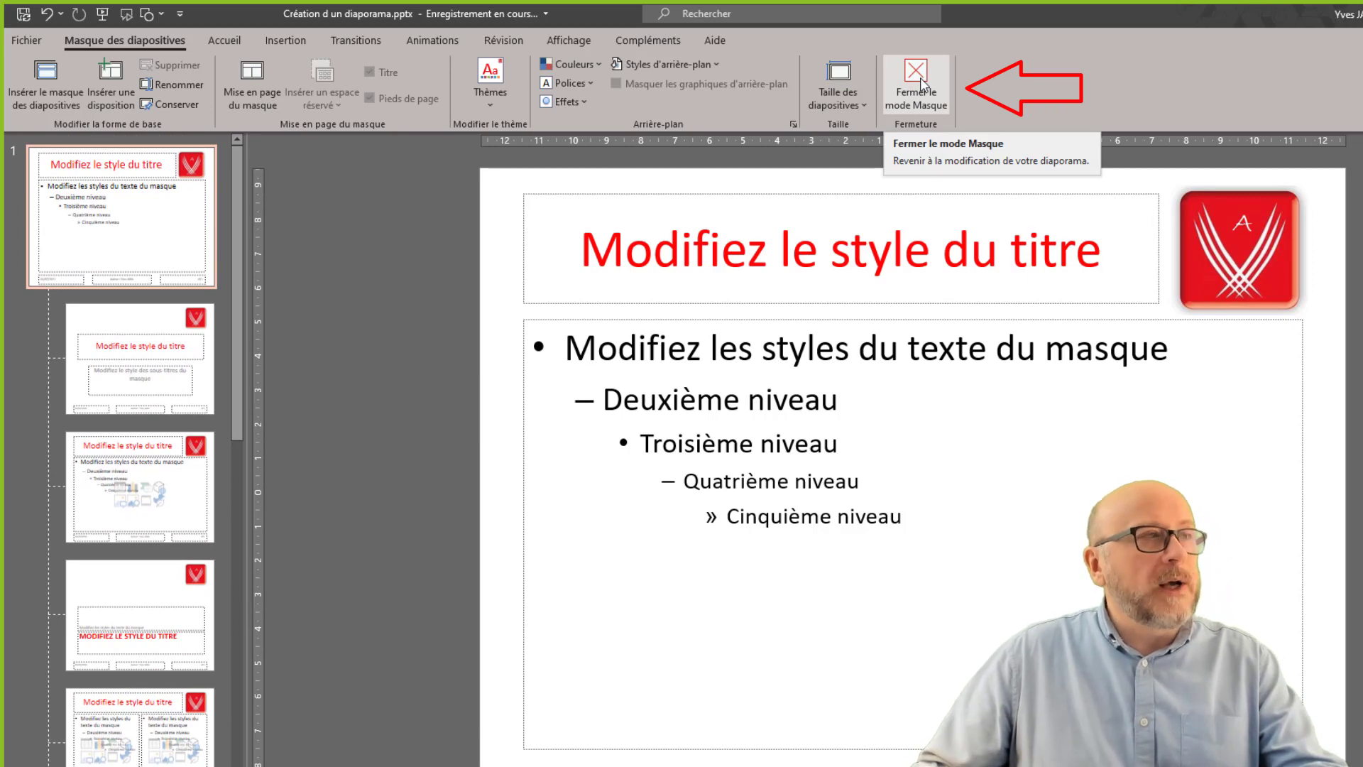
- Close Slide Master view and scroll through the slides to check the logo and red titles
{"action": "left_click", "coordinate": [921, 83]}
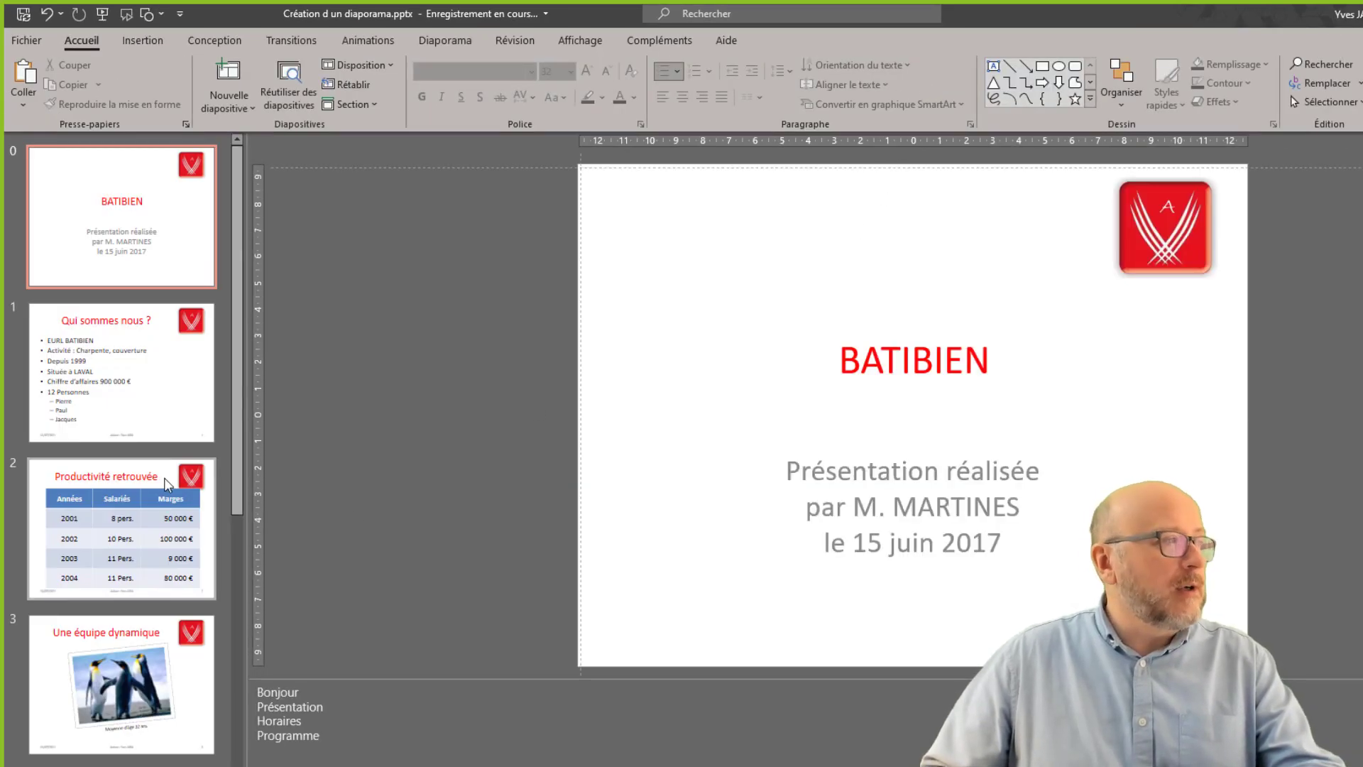
{"action": "scroll", "coordinate": [168, 485], "scroll_direction": "down", "scroll_amount": 5}
{"action": "scroll", "coordinate": [166, 482], "scroll_direction": "down", "scroll_amount": 2}
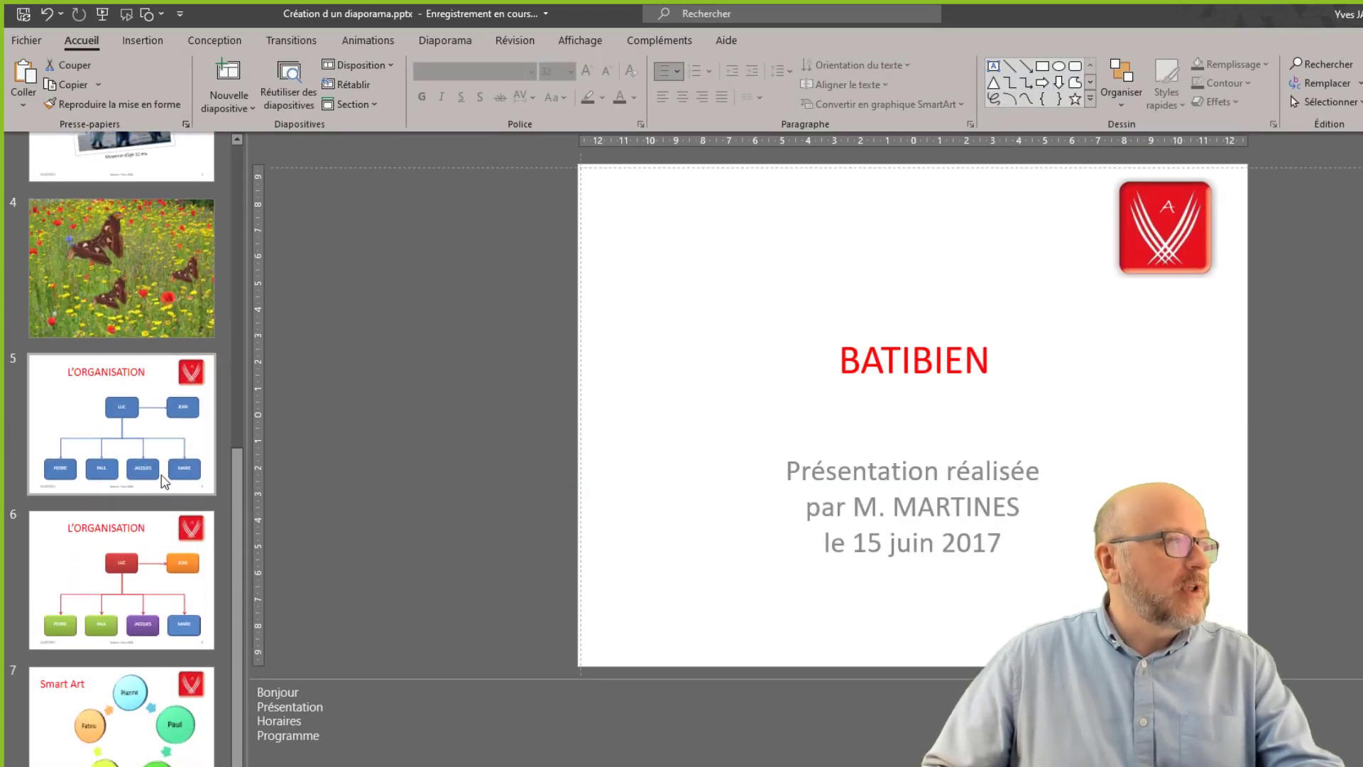
{"action": "scroll", "coordinate": [164, 481], "scroll_direction": "up", "scroll_amount": 5}
{"action": "scroll", "coordinate": [152, 412], "scroll_direction": "up", "scroll_amount": 2}
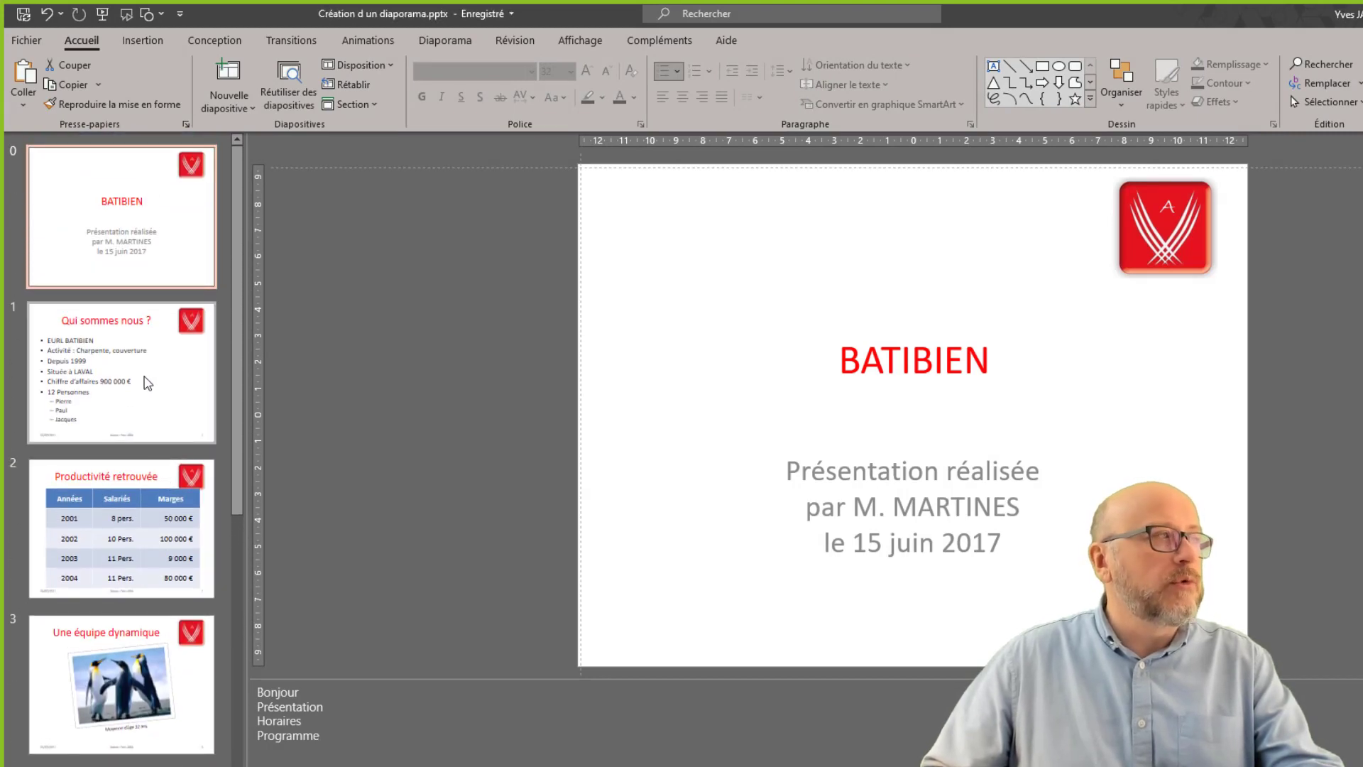
- Shrink the Productivité retrouvée table from its top-right corner so it clears the logo
{"action": "left_click", "coordinate": [154, 526]}
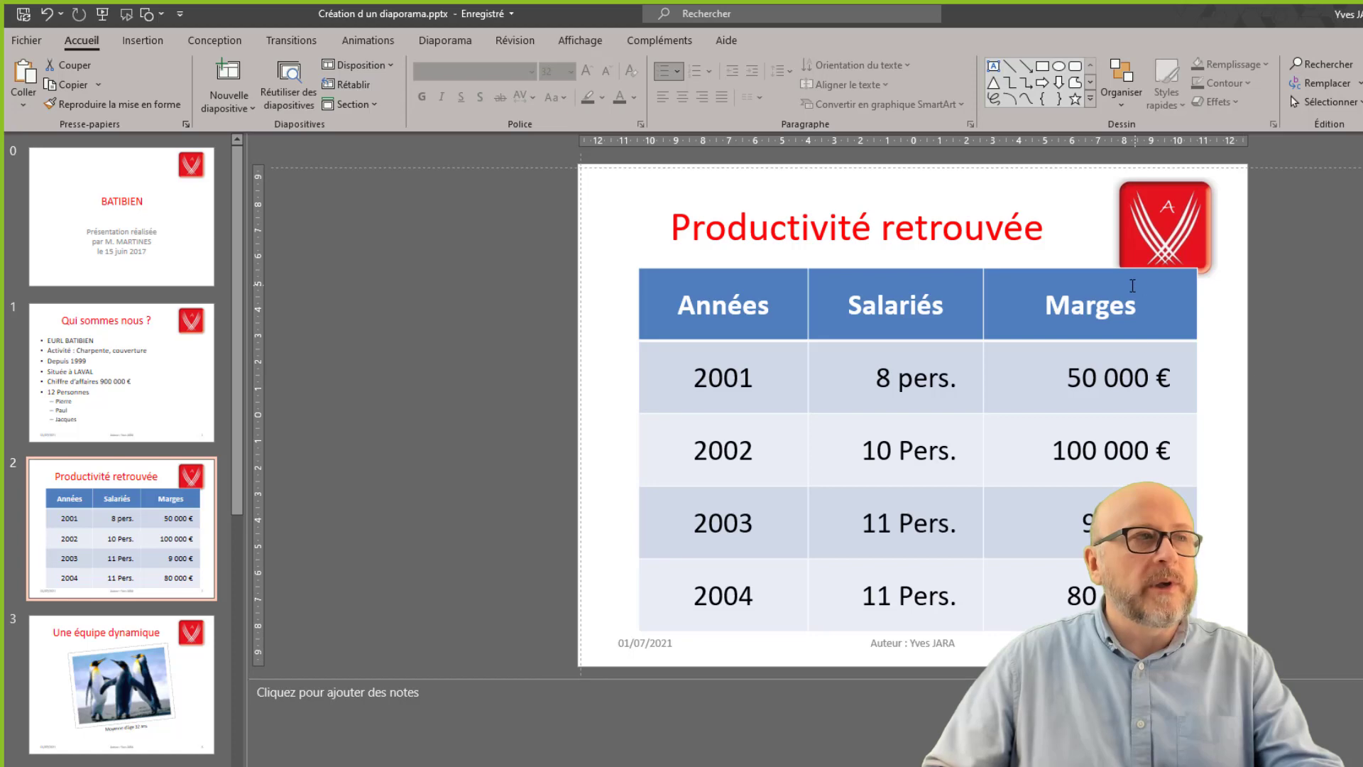
{"action": "left_click", "coordinate": [1085, 306]}
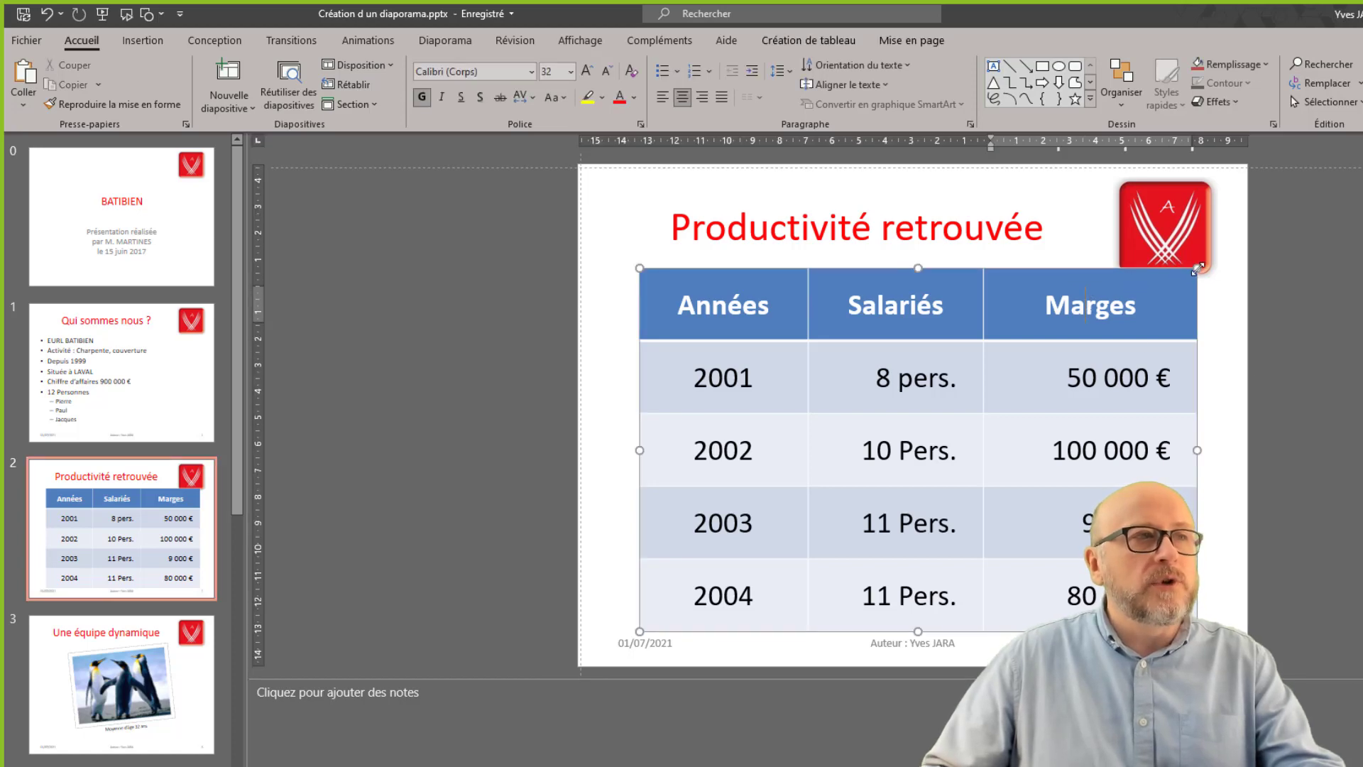
{"action": "left_click_drag", "start_coordinate": [1199, 268], "coordinate": [1186, 288]}
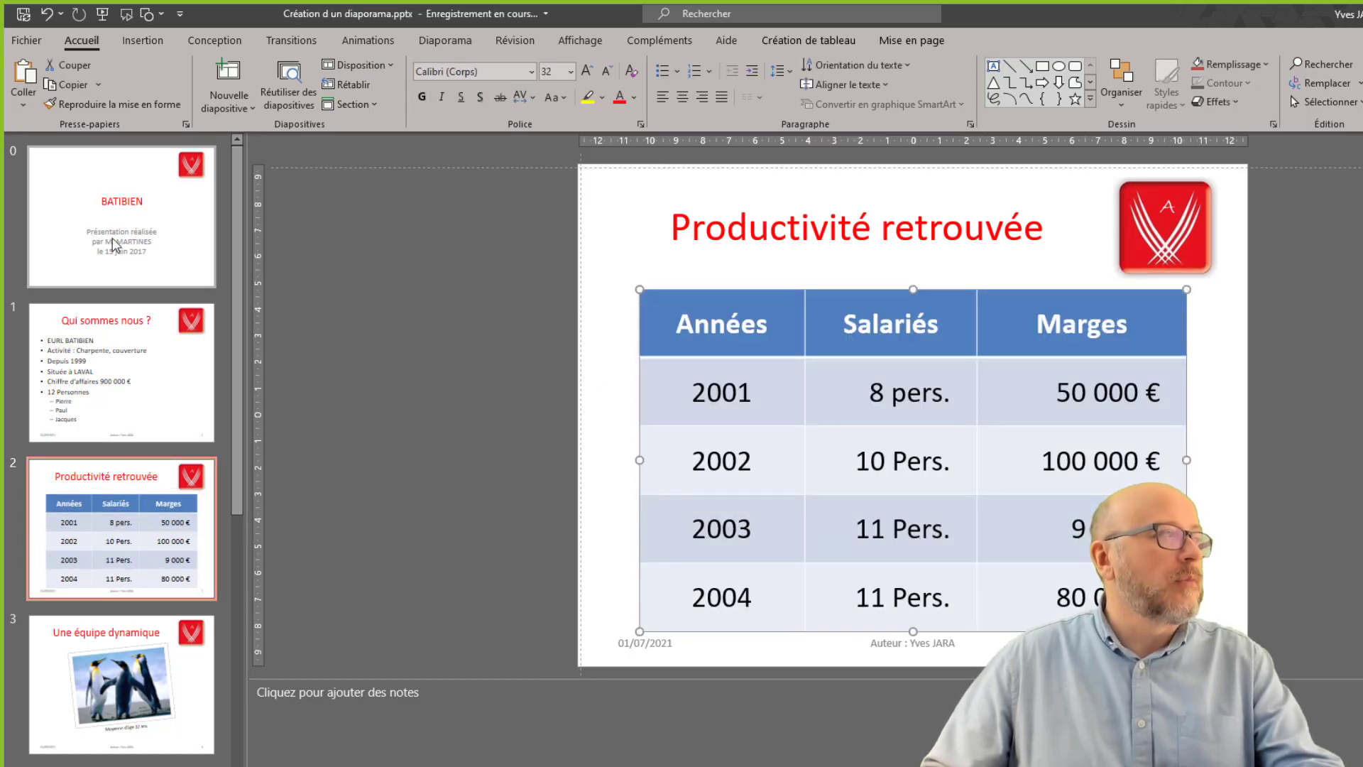
{"action": "scroll", "coordinate": [117, 355], "scroll_direction": "down", "scroll_amount": 5}
{"action": "scroll", "coordinate": [119, 533], "scroll_direction": "down", "scroll_amount": 4}
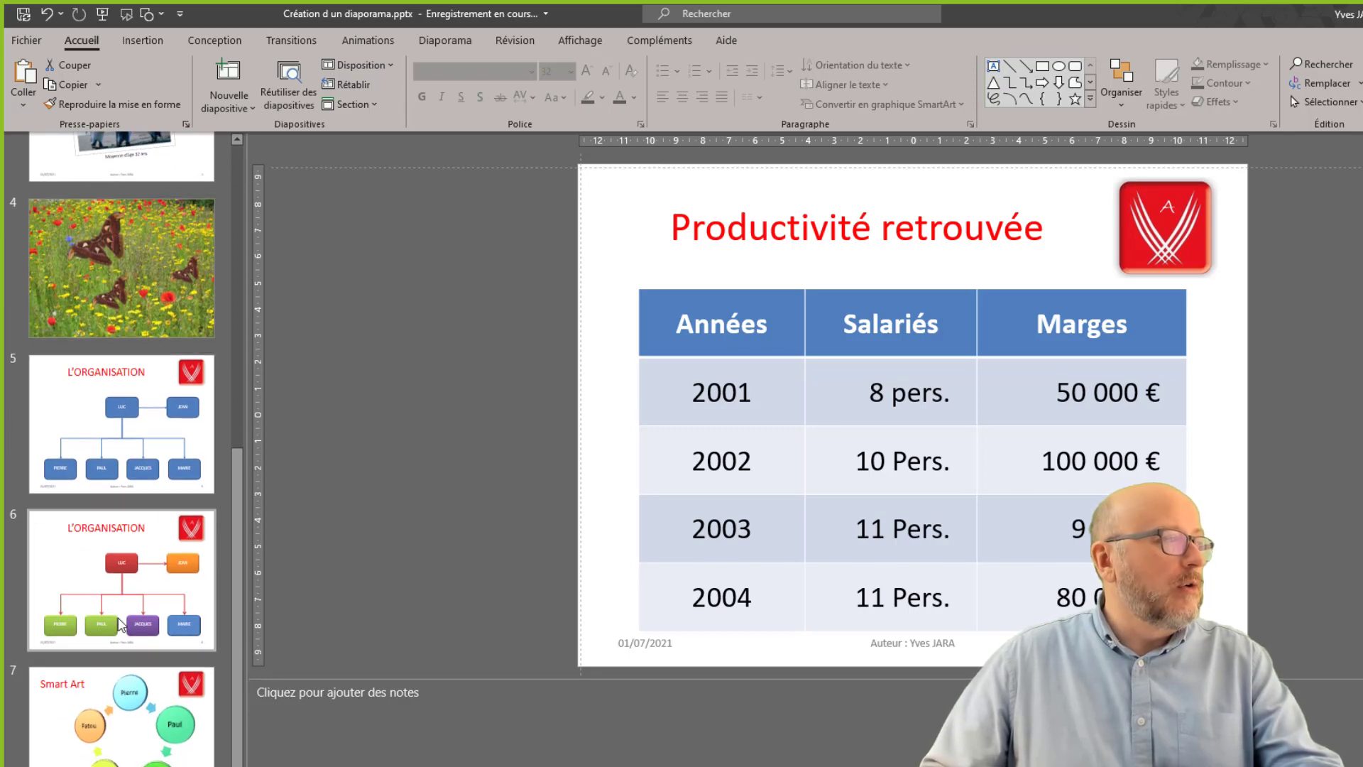
{"action": "scroll", "coordinate": [120, 624], "scroll_direction": "up", "scroll_amount": 3}
{"action": "scroll", "coordinate": [118, 603], "scroll_direction": "up", "scroll_amount": 3}
- Scroll through the deck and return to the BATIBIEN title slide
{"action": "scroll", "coordinate": [118, 589], "scroll_direction": "up", "scroll_amount": 1}
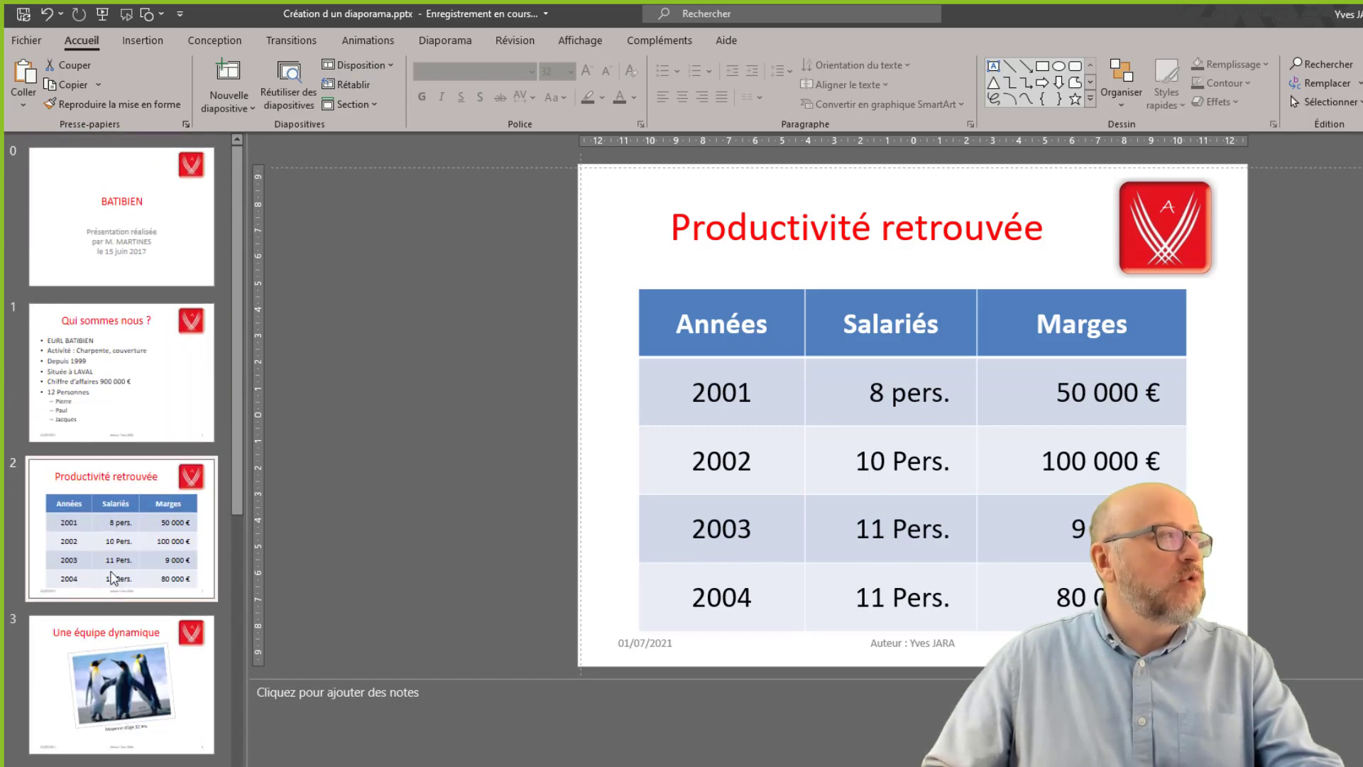
{"action": "scroll", "coordinate": [114, 518], "scroll_direction": "down", "scroll_amount": 3}
{"action": "scroll", "coordinate": [114, 519], "scroll_direction": "down", "scroll_amount": 4}
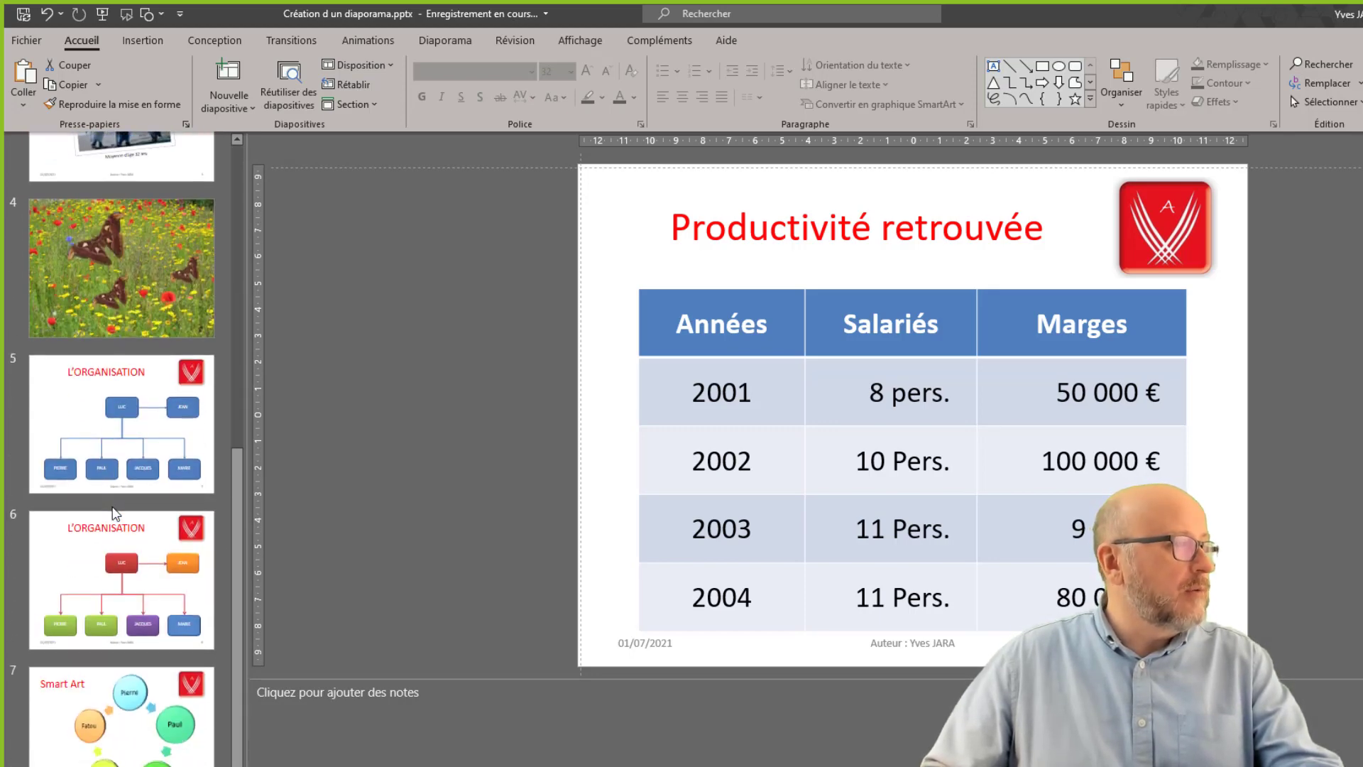
{"action": "scroll", "coordinate": [111, 519], "scroll_direction": "up", "scroll_amount": 1}
{"action": "scroll", "coordinate": [111, 519], "scroll_direction": "up", "scroll_amount": 7}
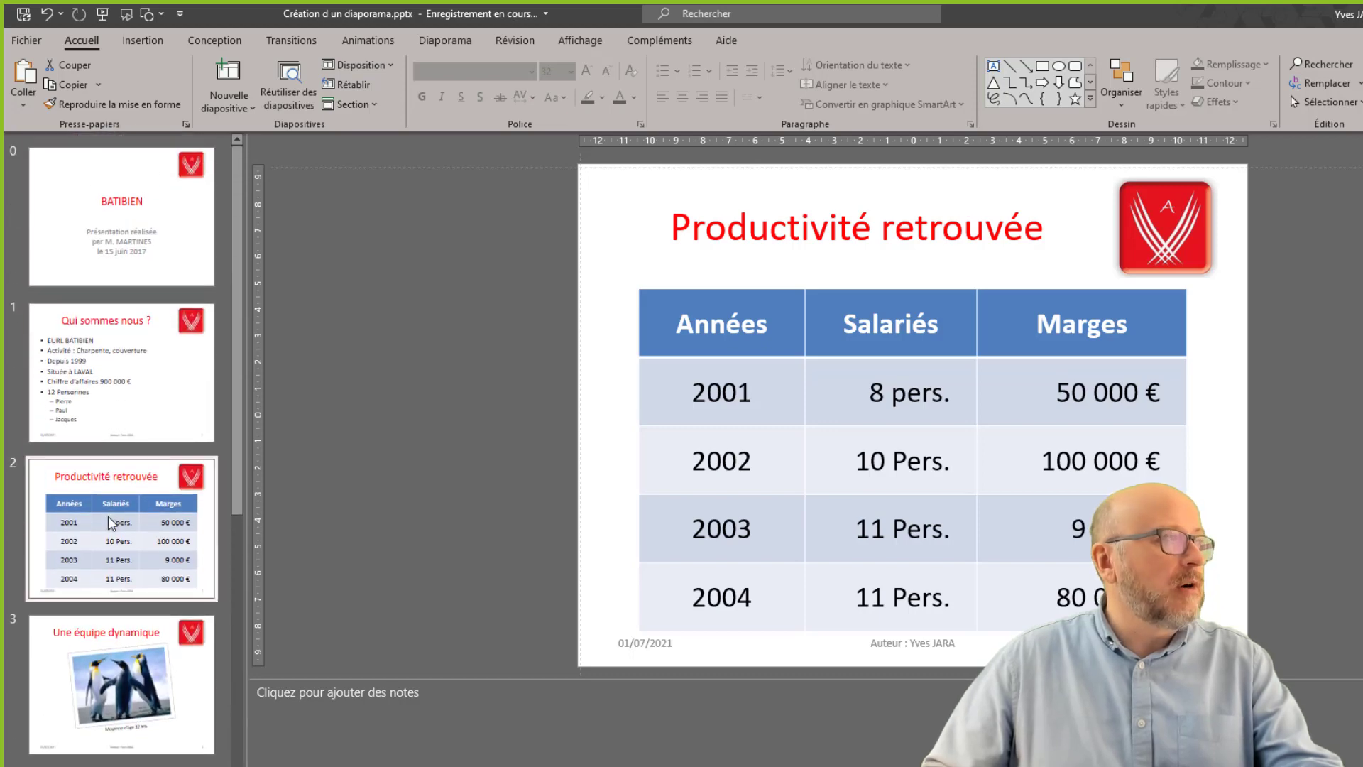
{"action": "left_click", "coordinate": [123, 241]}
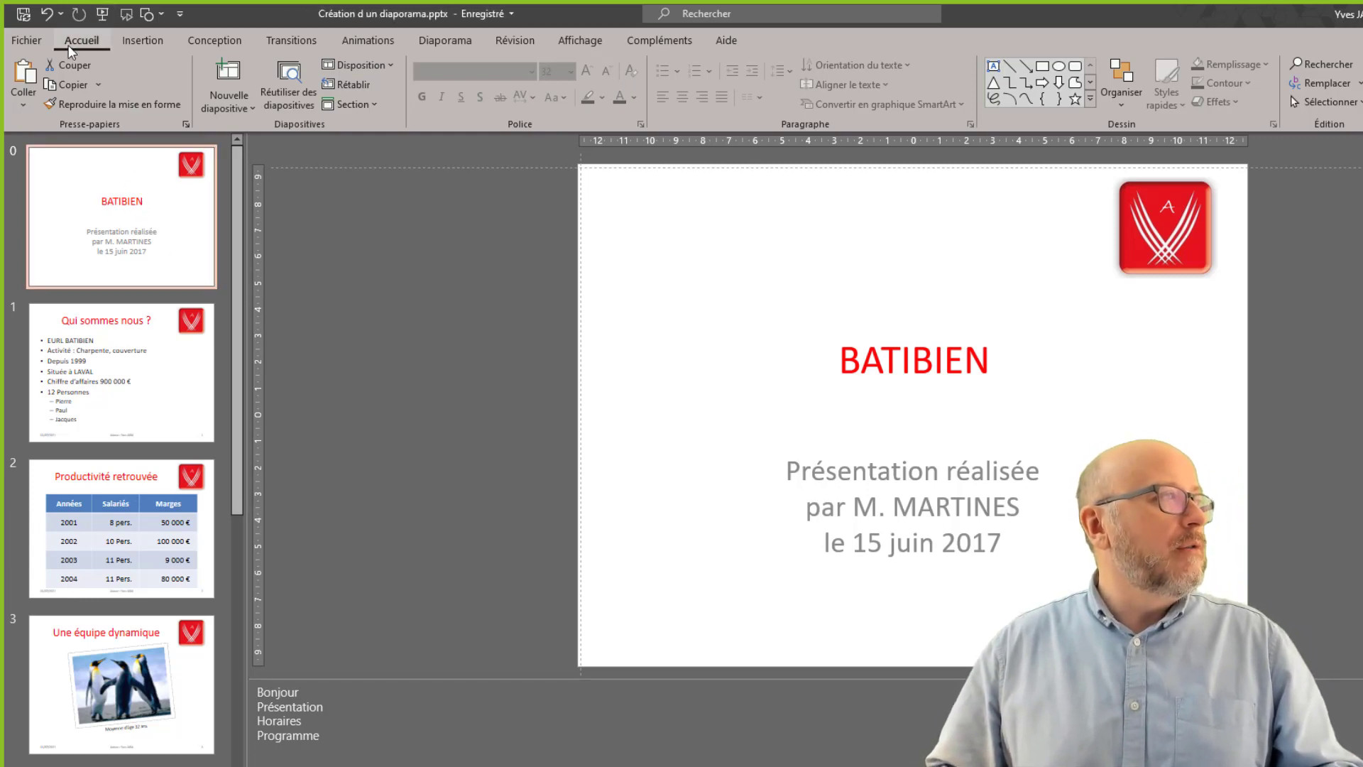
- In Slide Master, hide background graphics on the title slide layout, then return to Normal view
{"action": "left_click", "coordinate": [584, 40]}
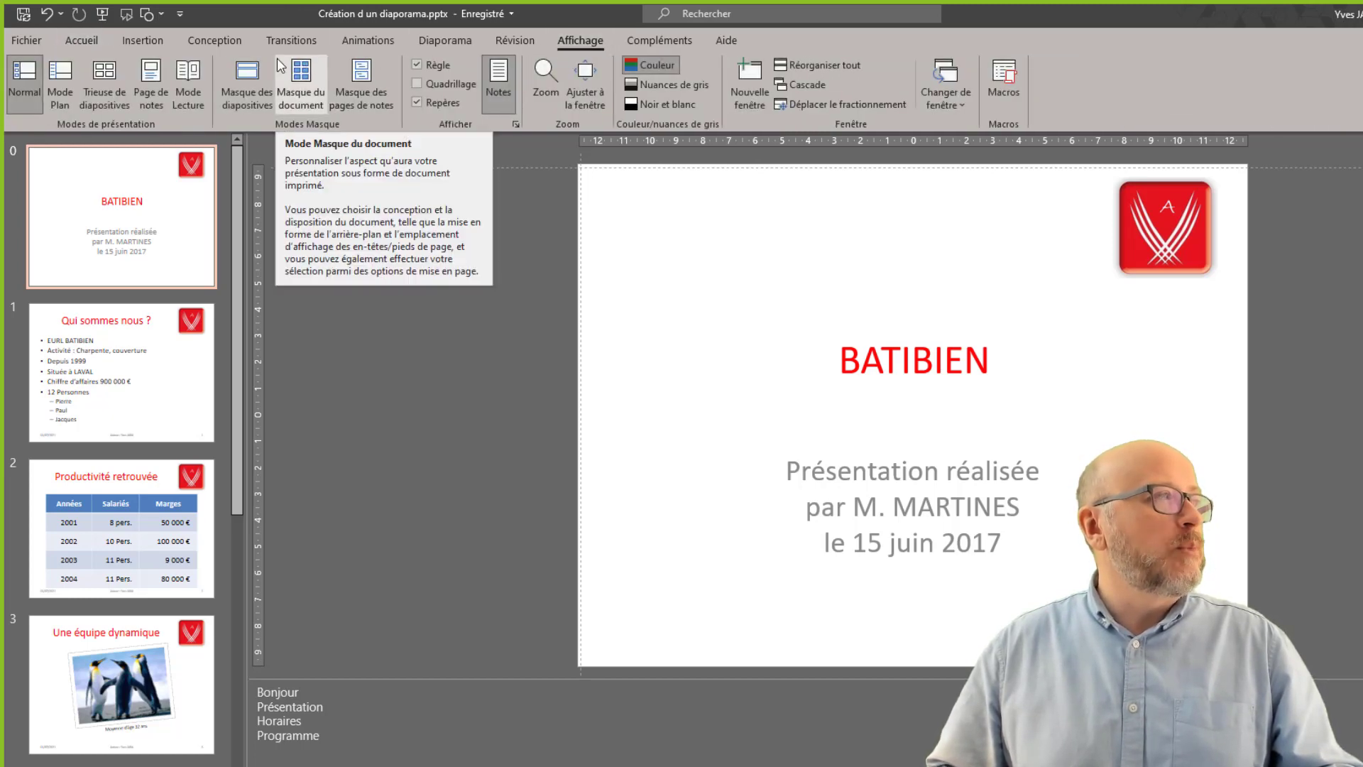
{"action": "left_click", "coordinate": [247, 78]}
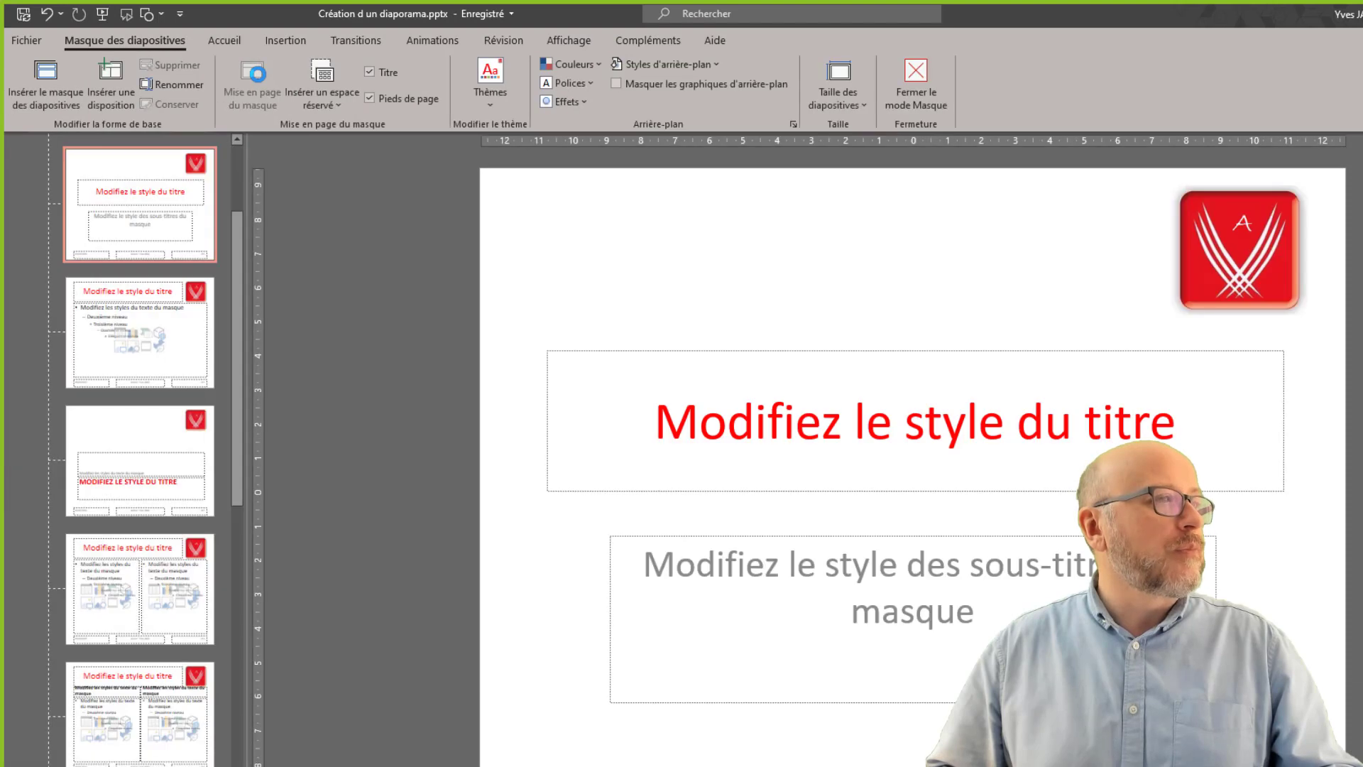
{"action": "scroll", "coordinate": [160, 312], "scroll_direction": "up", "scroll_amount": 2}
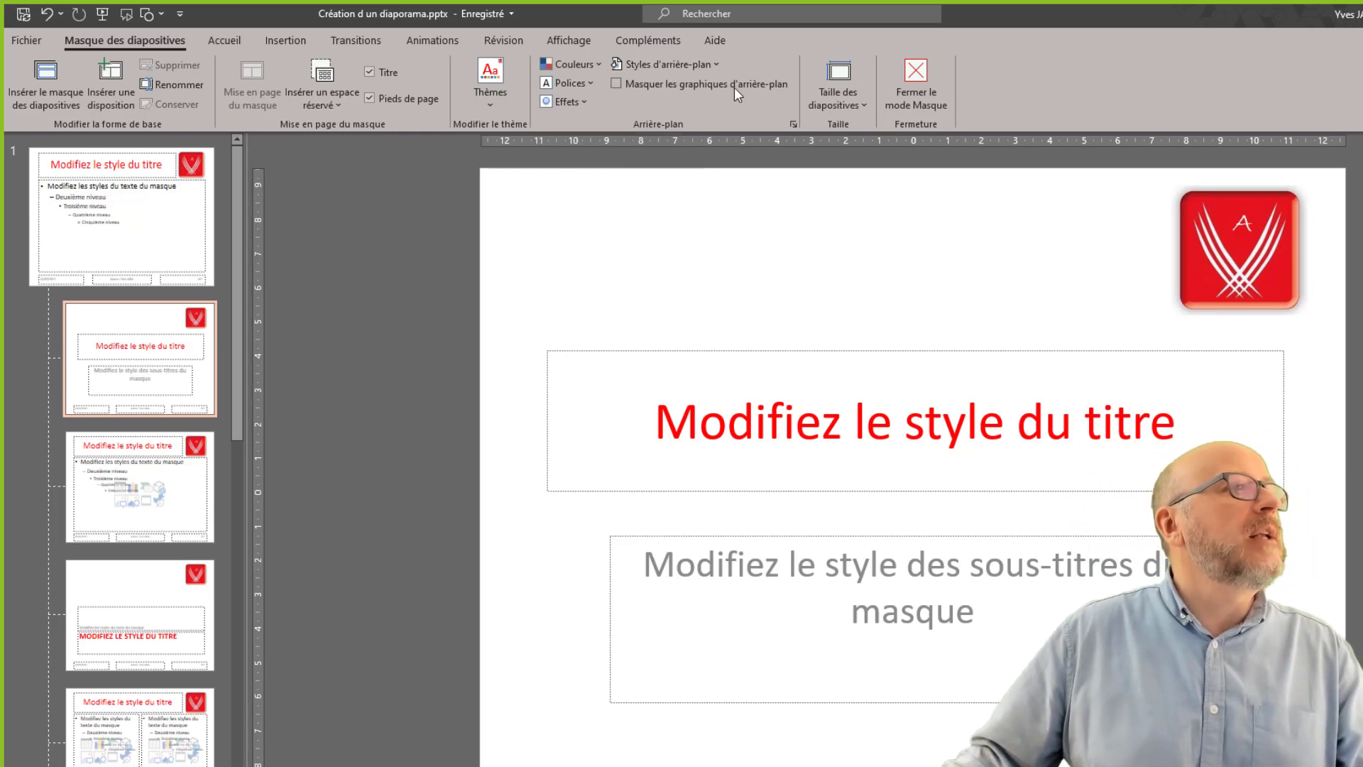
{"action": "left_click", "coordinate": [618, 85]}
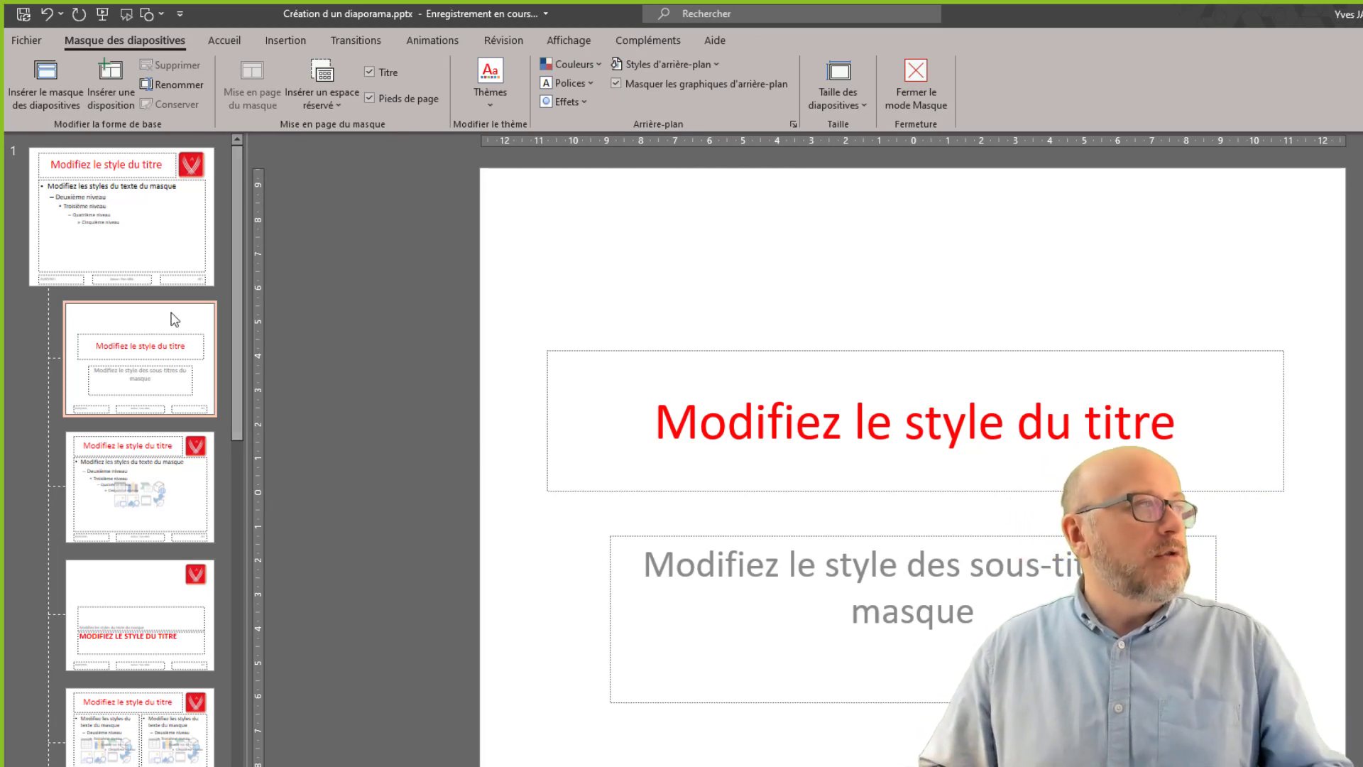
{"action": "left_click", "coordinate": [916, 78]}
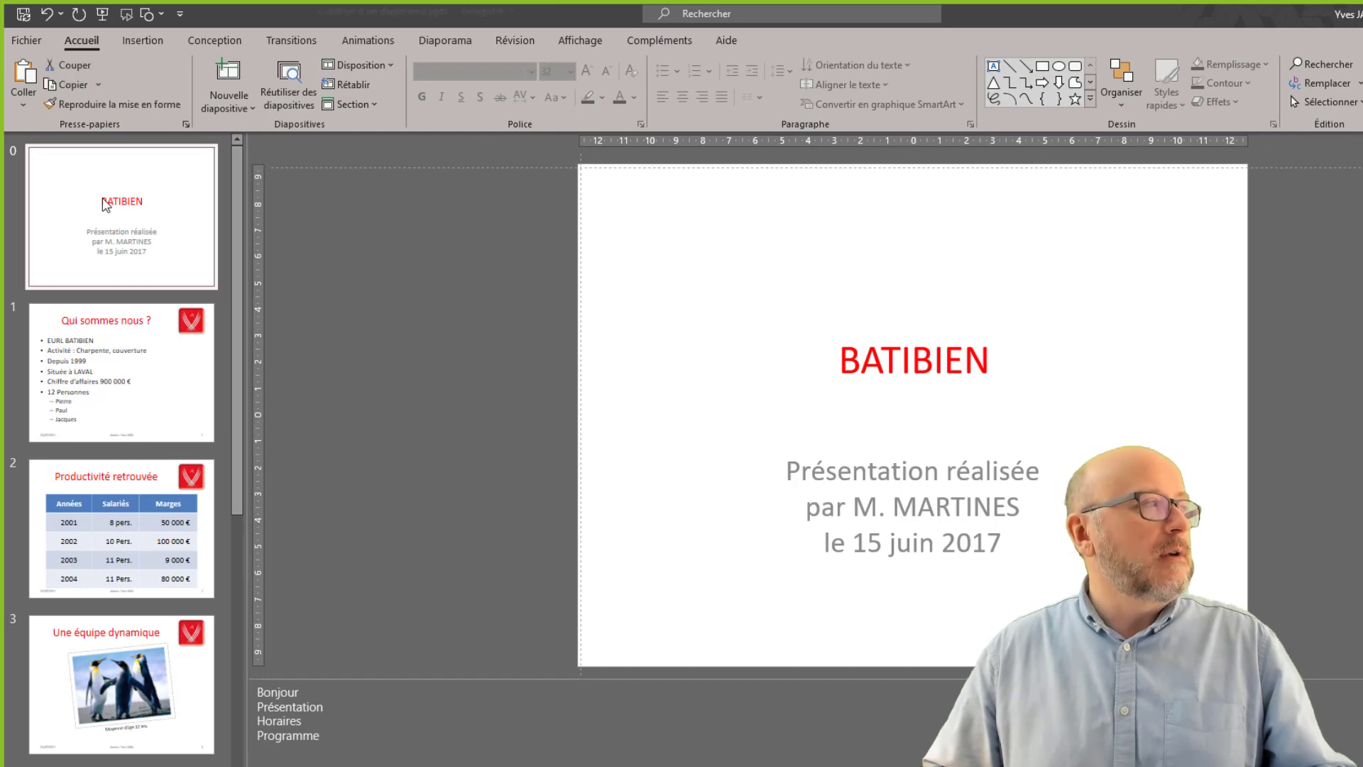
- Scroll through the slides and preview the New Slide layout choices without adding one
{"action": "scroll", "coordinate": [114, 213], "scroll_direction": "down", "scroll_amount": 1}
{"action": "scroll", "coordinate": [142, 227], "scroll_direction": "down", "scroll_amount": 3}
{"action": "scroll", "coordinate": [174, 238], "scroll_direction": "down", "scroll_amount": 3}
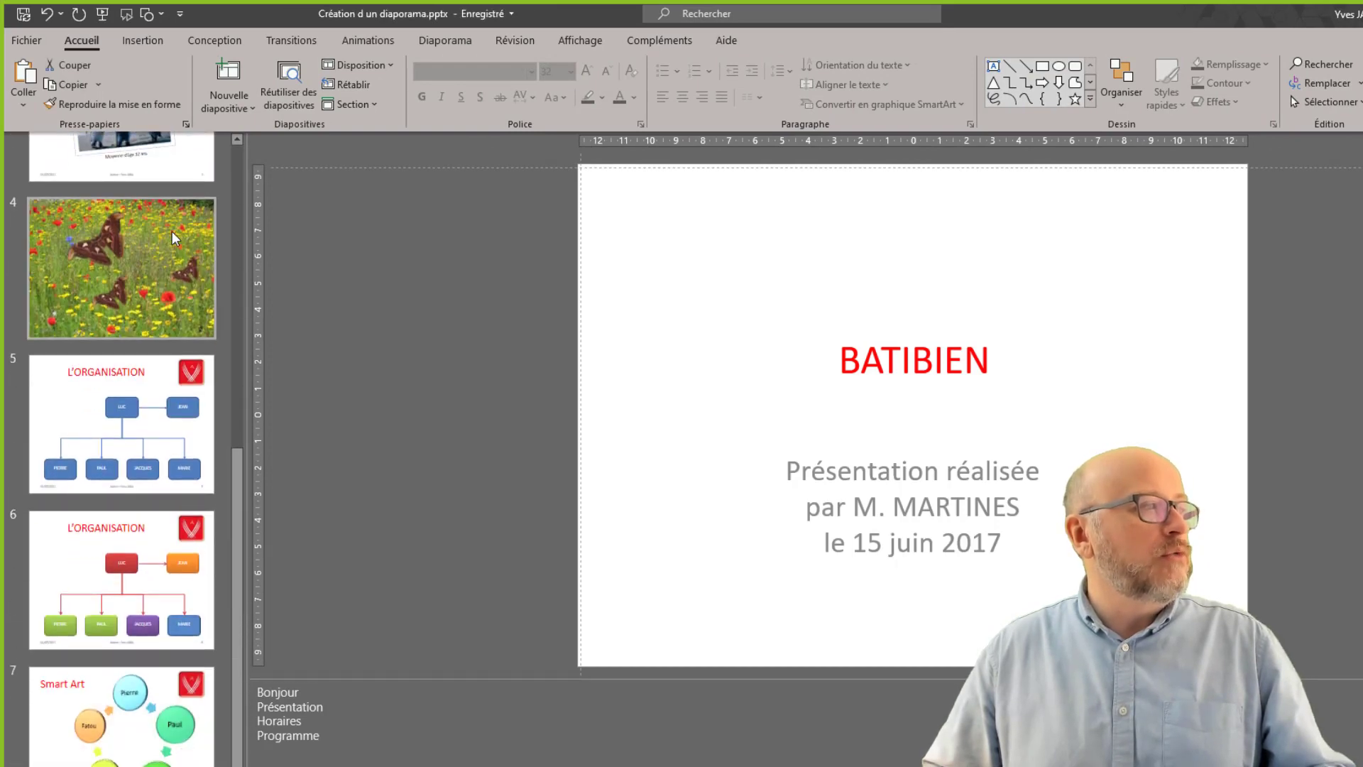
{"action": "scroll", "coordinate": [174, 237], "scroll_direction": "up", "scroll_amount": 5}
{"action": "scroll", "coordinate": [176, 222], "scroll_direction": "up", "scroll_amount": 2}
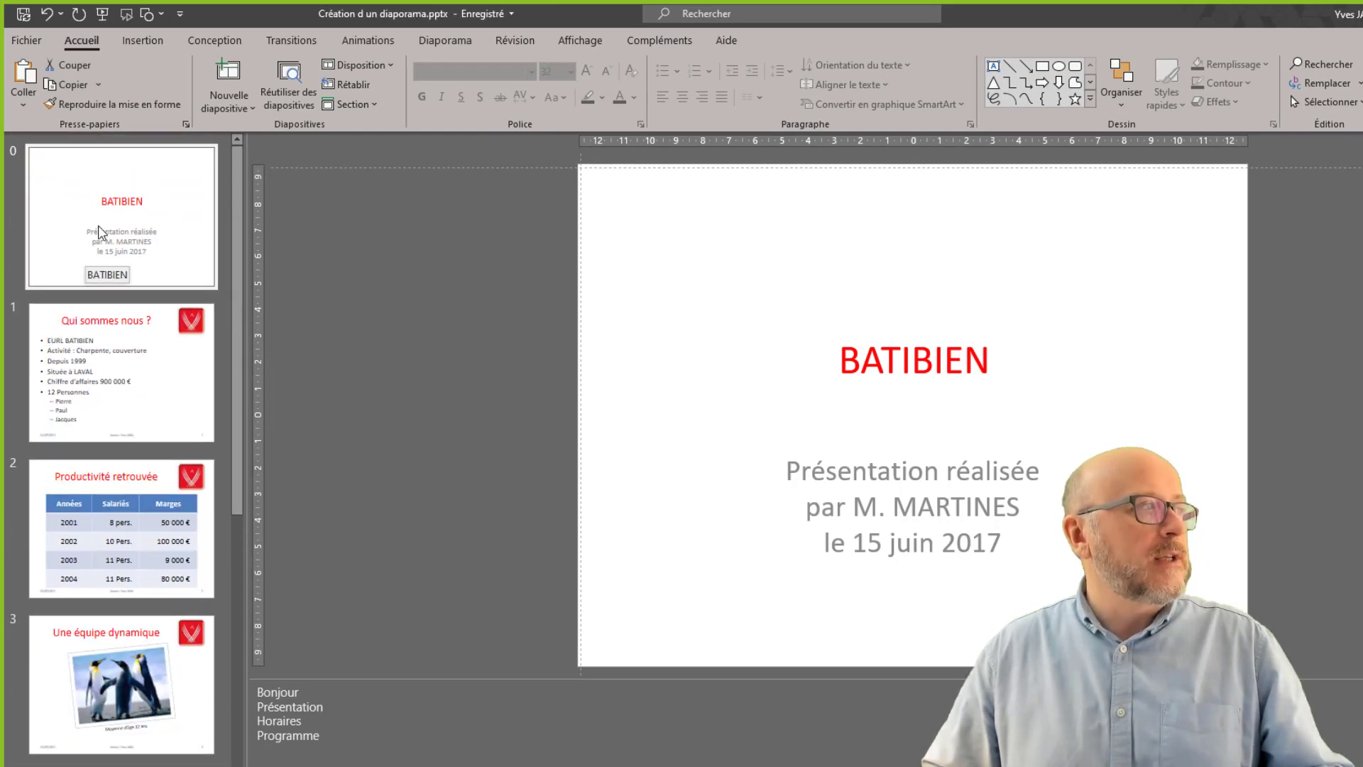
{"action": "left_click", "coordinate": [233, 108]}
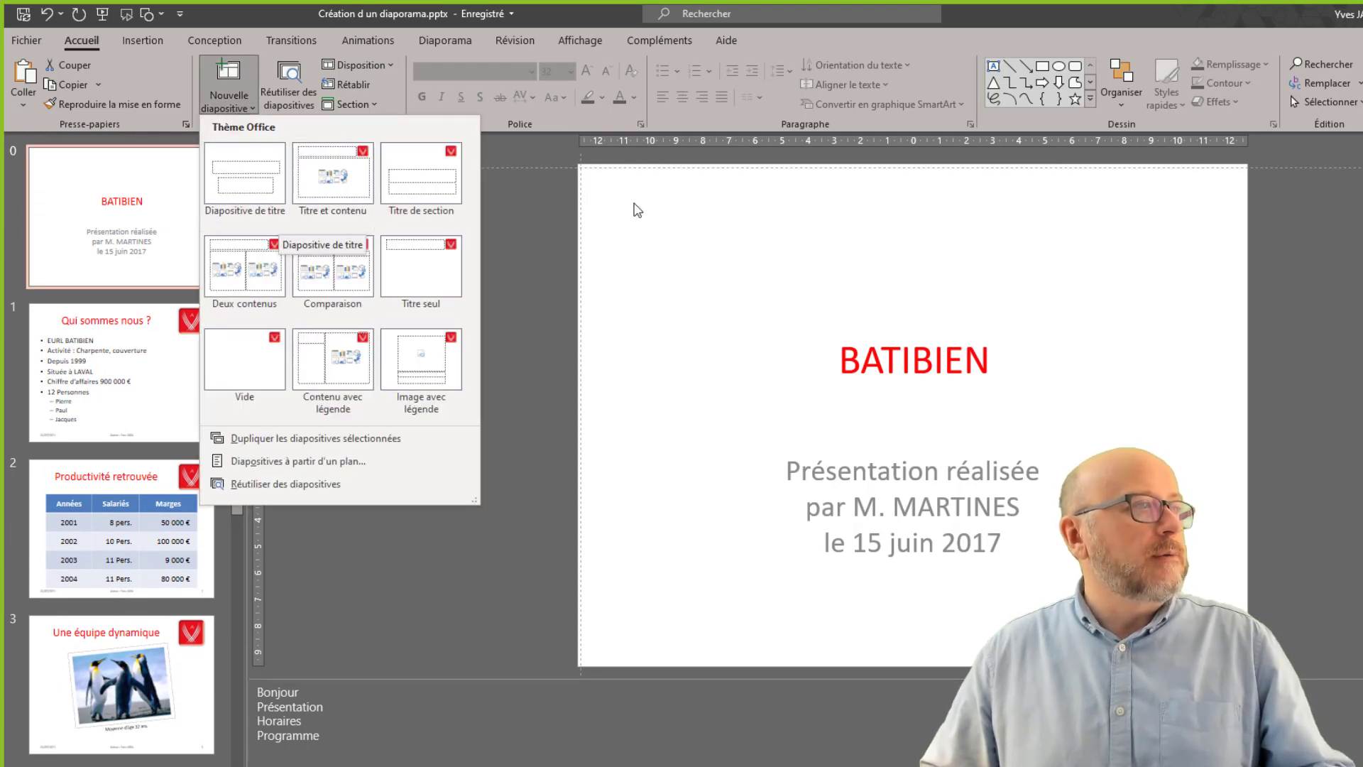
{"action": "left_click", "coordinate": [747, 201]}
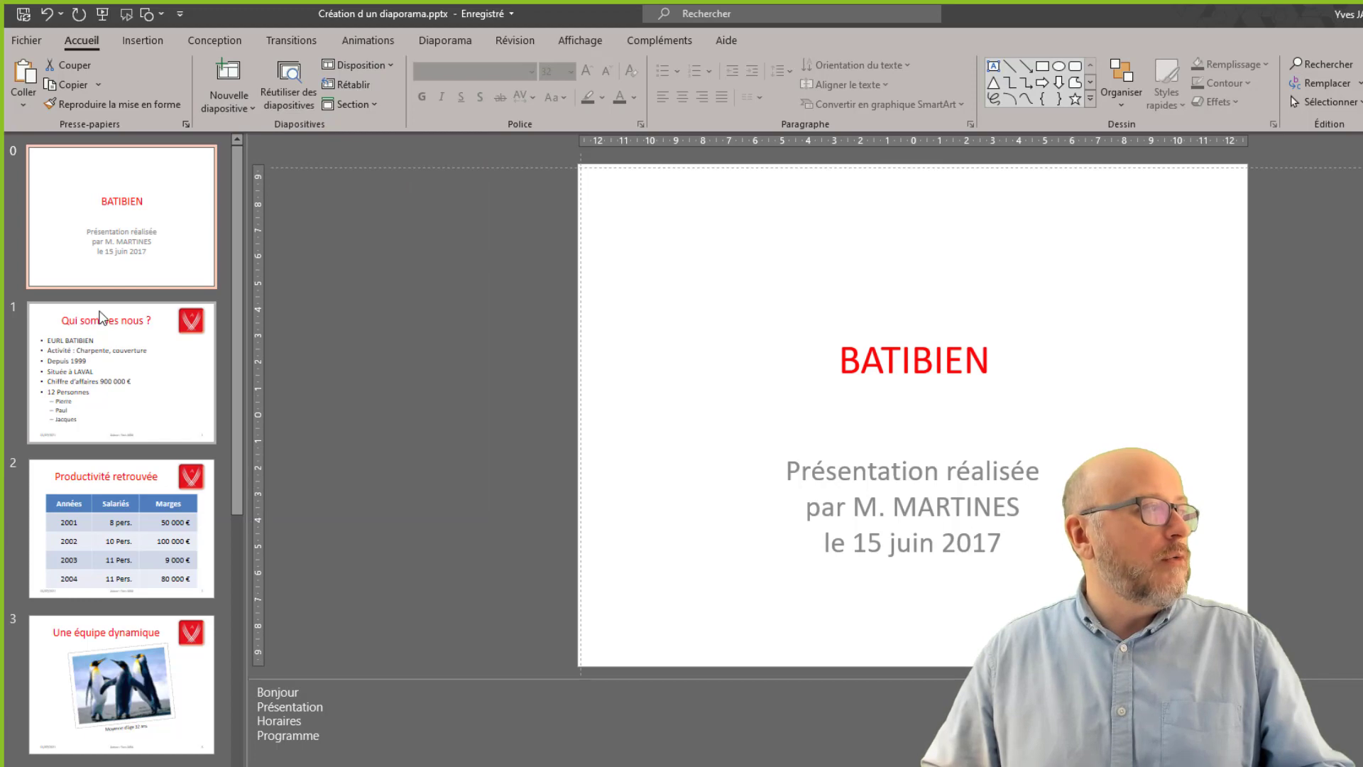
{"action": "scroll", "coordinate": [103, 310], "scroll_direction": "down", "scroll_amount": 3}
{"action": "scroll", "coordinate": [103, 311], "scroll_direction": "down", "scroll_amount": 3}
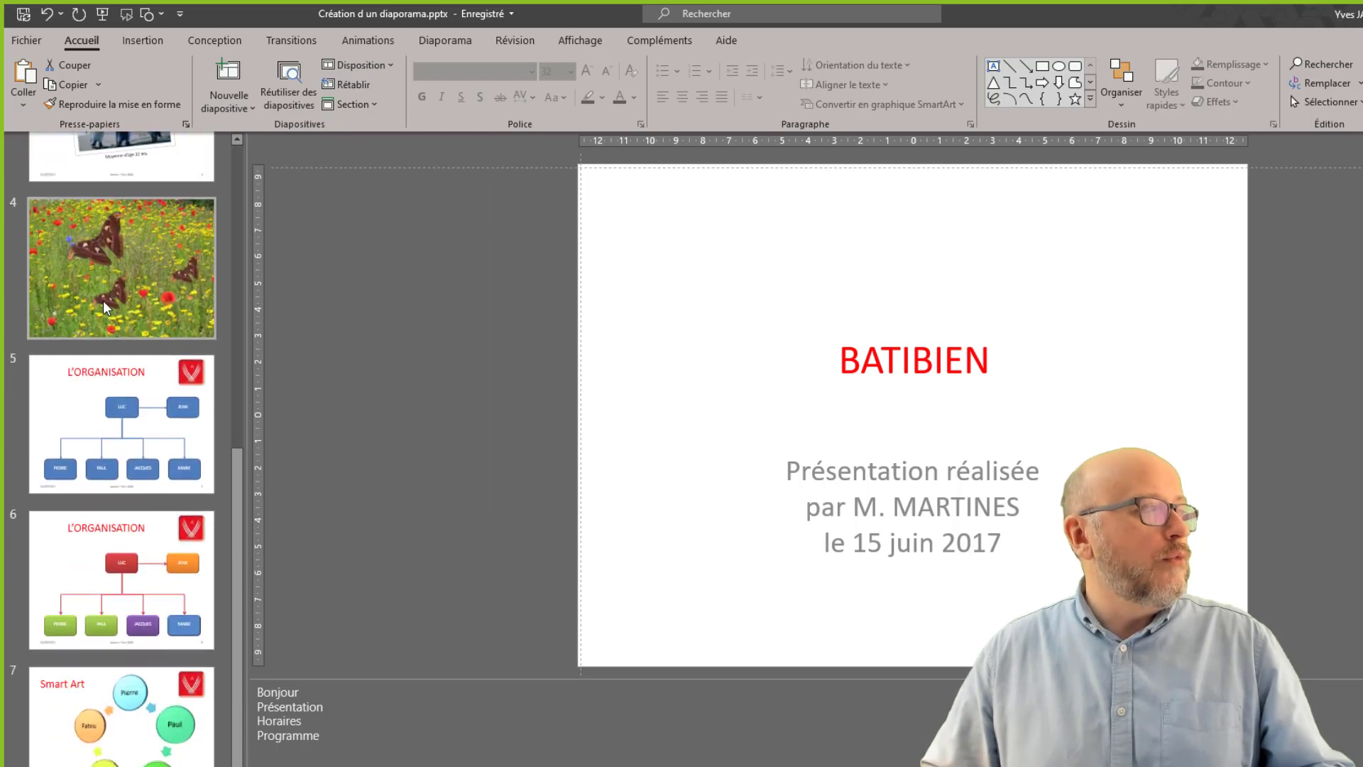
{"action": "scroll", "coordinate": [103, 310], "scroll_direction": "up", "scroll_amount": 6}
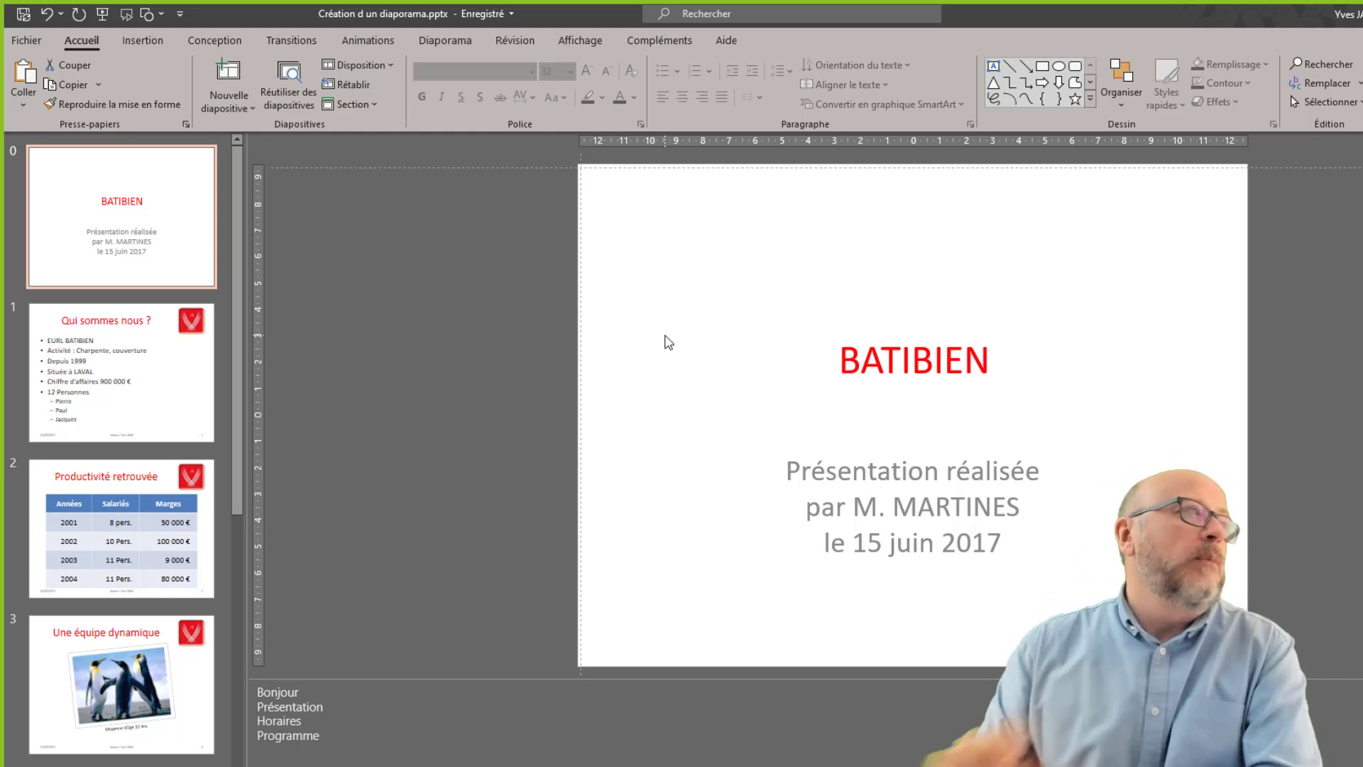
- Browse the full Design themes gallery without applying one, then open the Variants options
{"action": "left_click", "coordinate": [210, 43]}
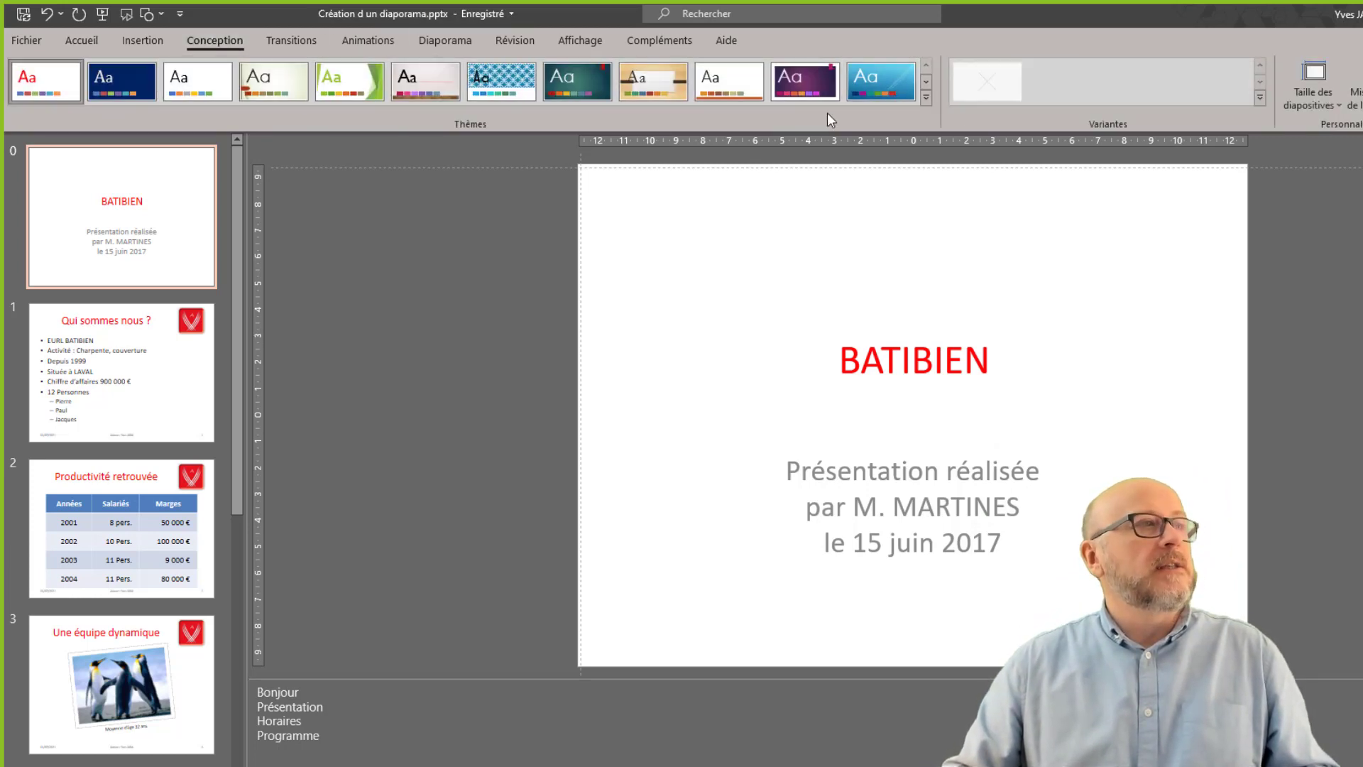
{"action": "left_click", "coordinate": [925, 99]}
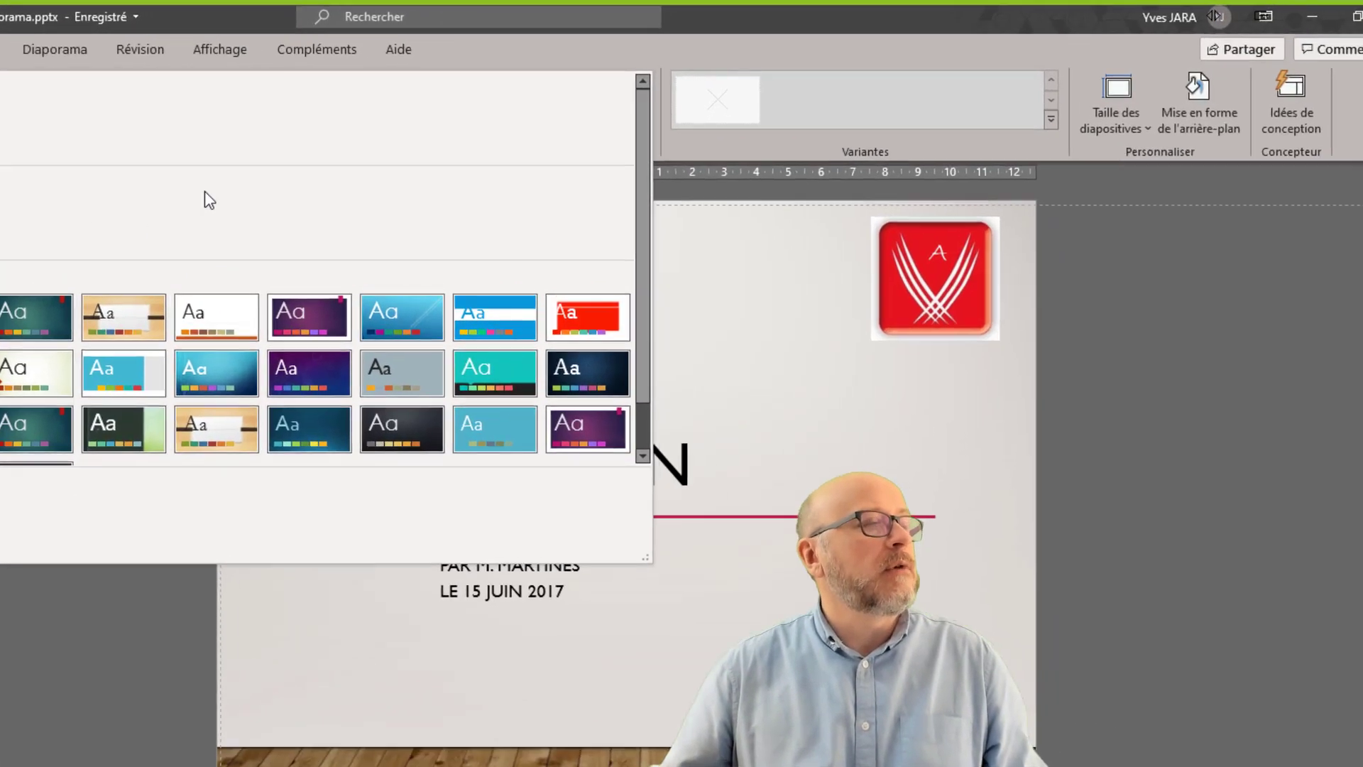
{"action": "left_click", "coordinate": [592, 54]}
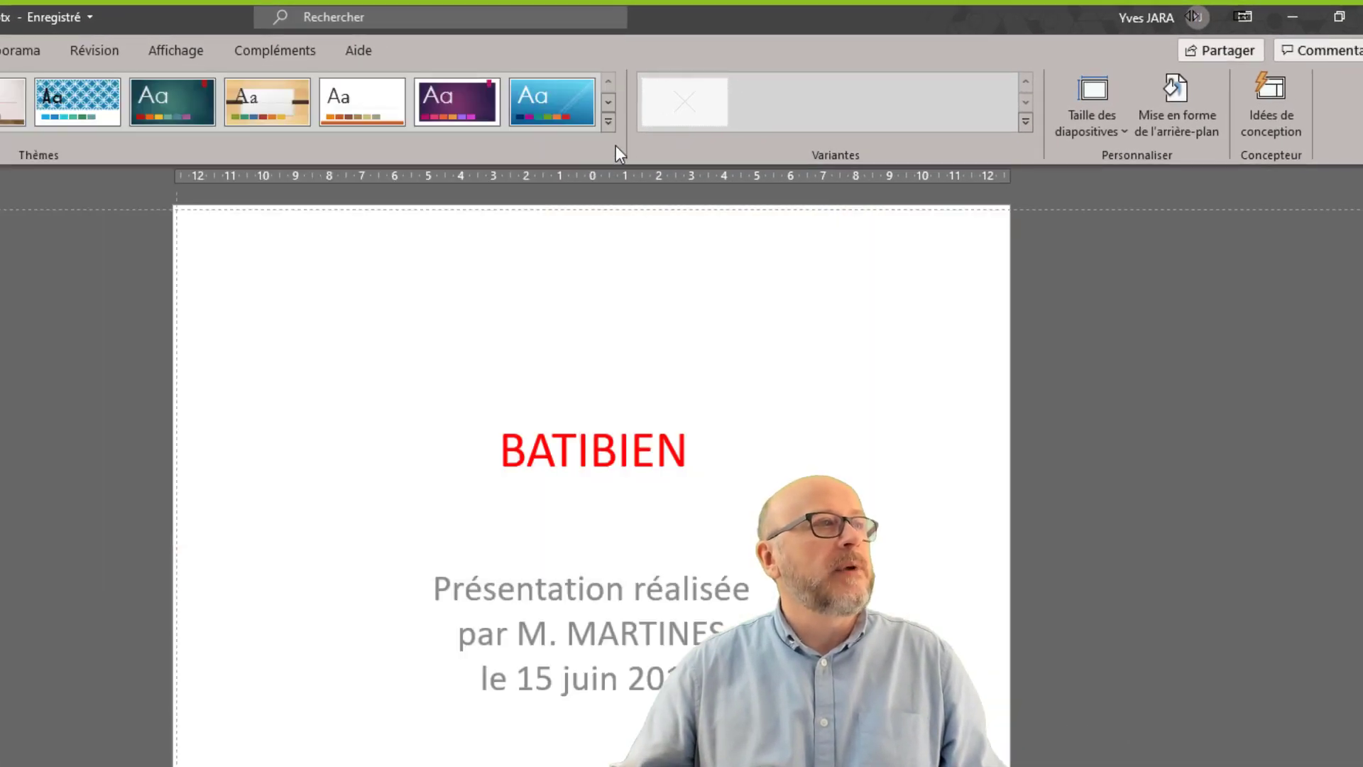
{"action": "left_click", "coordinate": [1025, 122]}
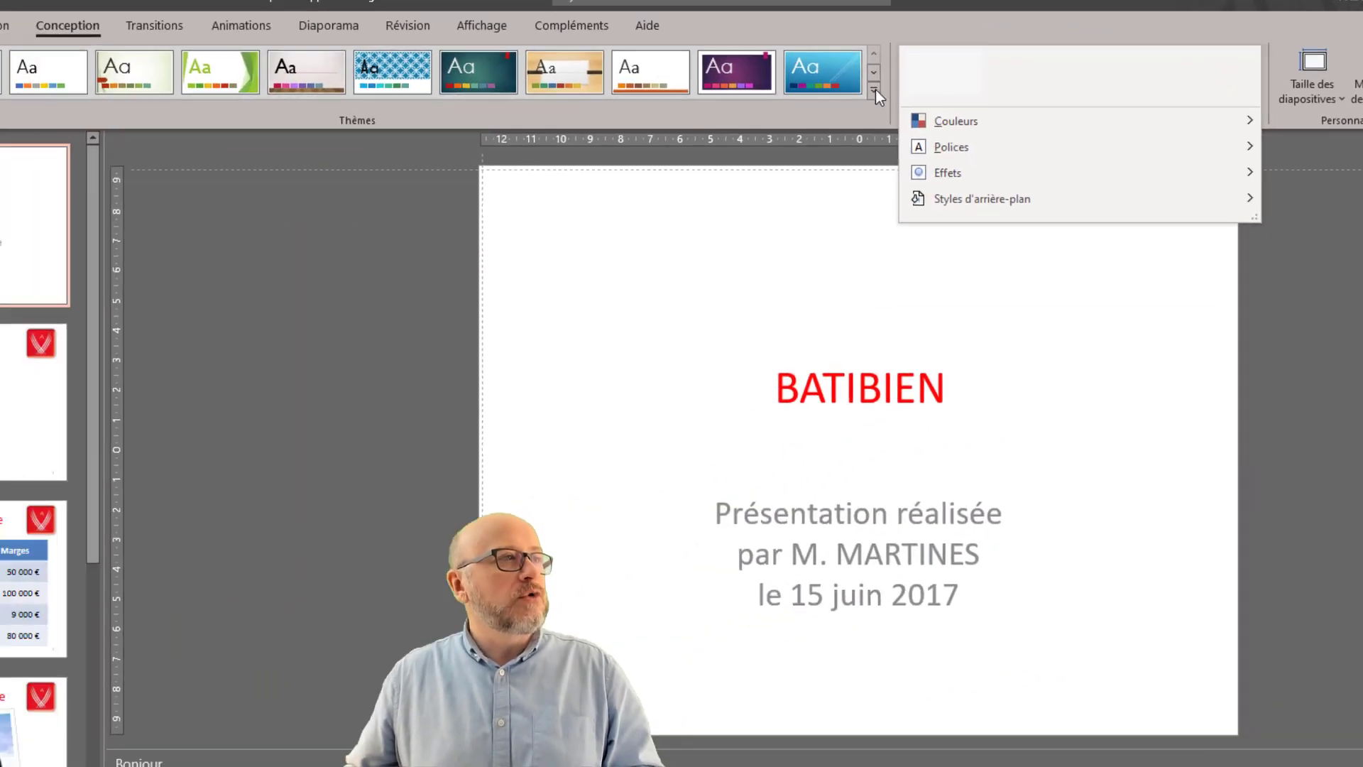
- Apply the wood-floor theme to all slides and review slides 1 through 6
{"action": "left_click", "coordinate": [998, 75]}
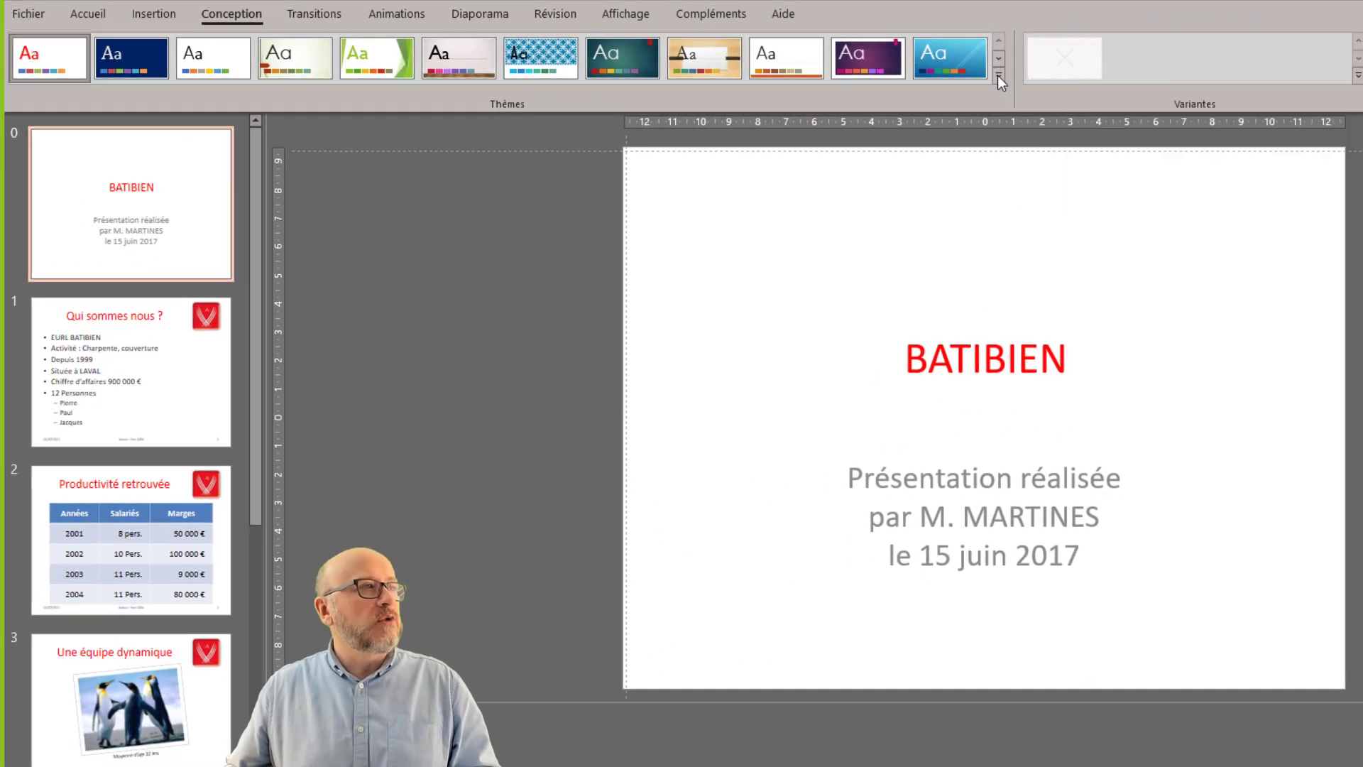
{"action": "left_click", "coordinate": [998, 76]}
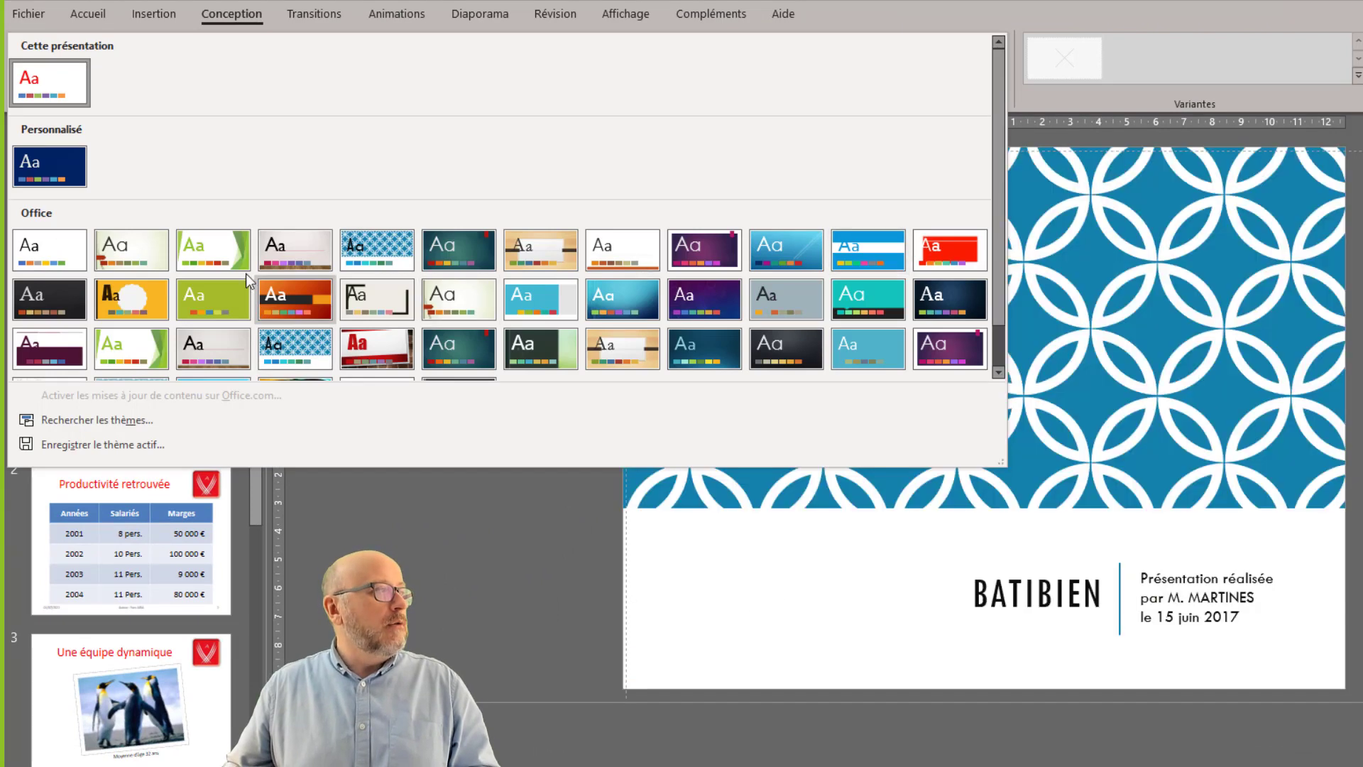
{"action": "left_click", "coordinate": [296, 251]}
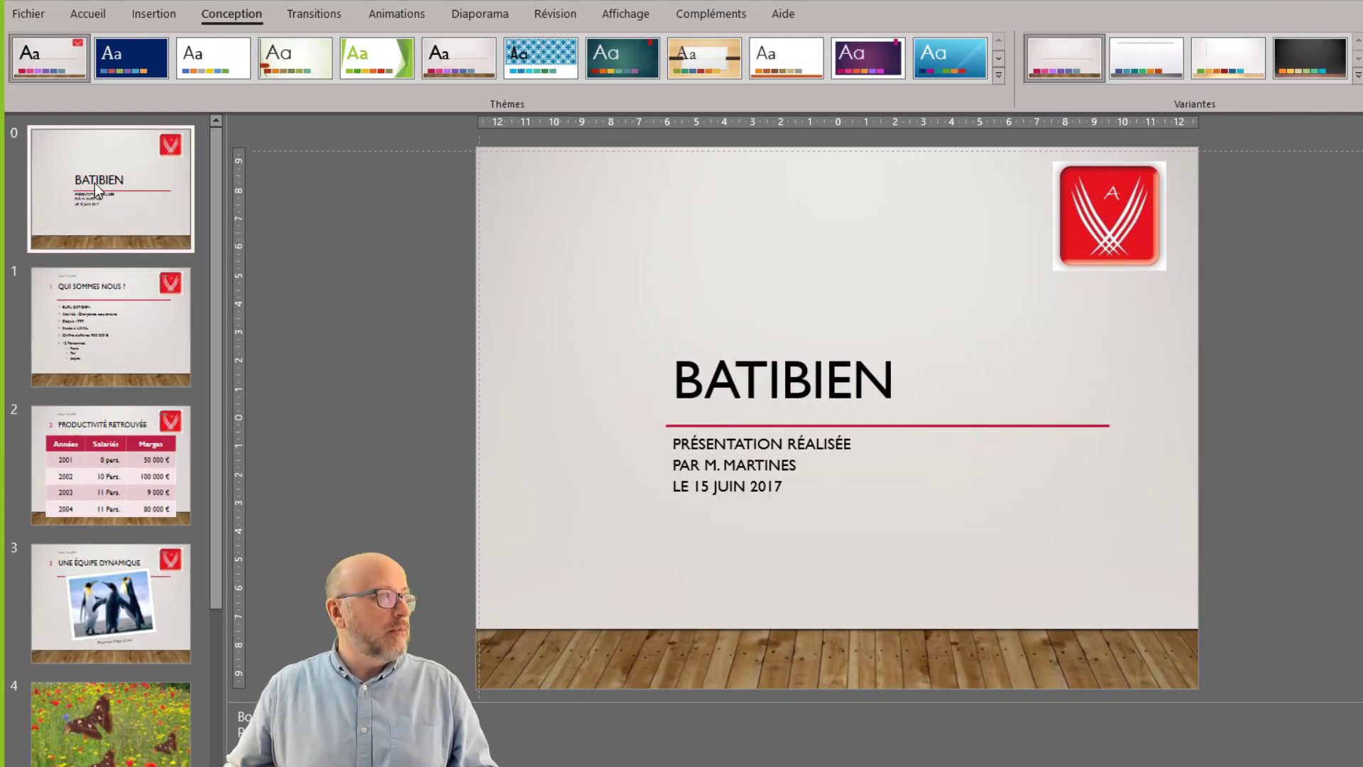
{"action": "left_click", "coordinate": [96, 347]}
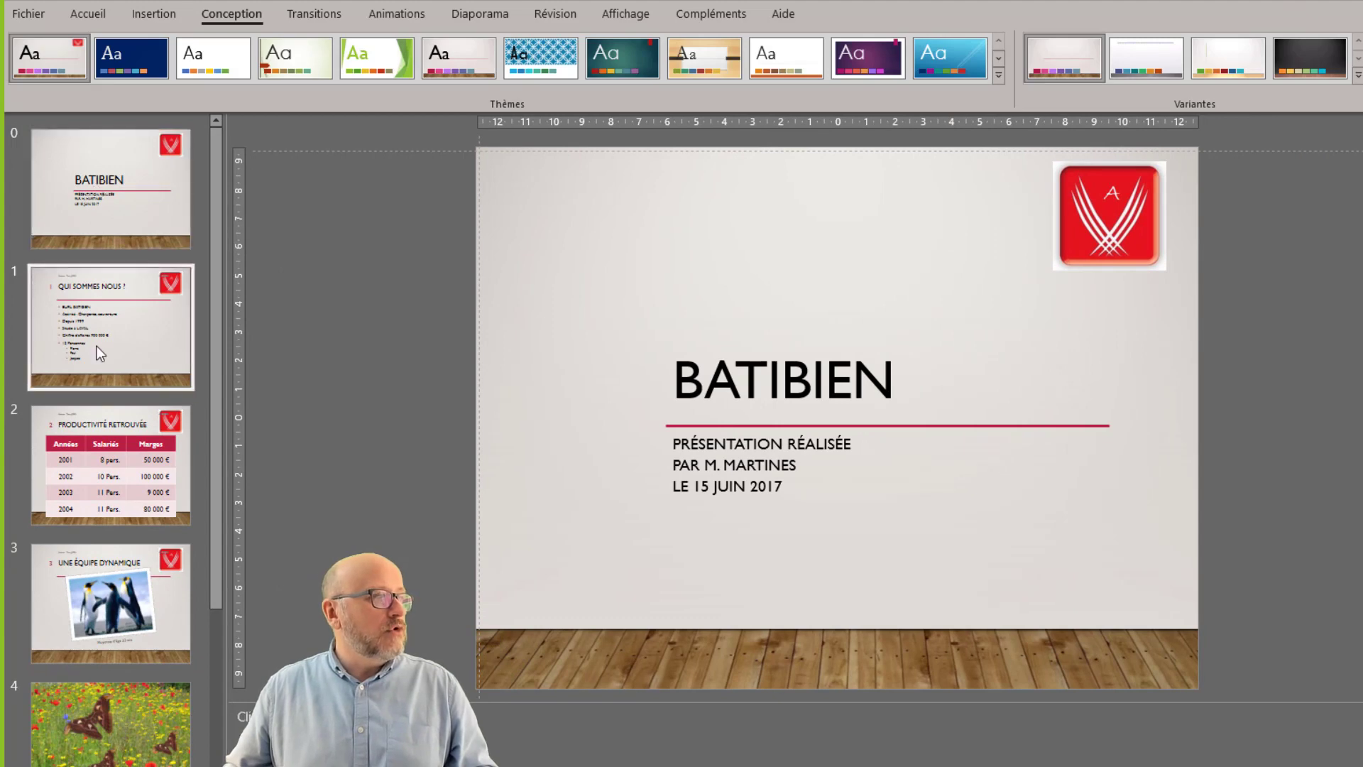
{"action": "left_click", "coordinate": [116, 469]}
{"action": "left_click", "coordinate": [146, 632]}
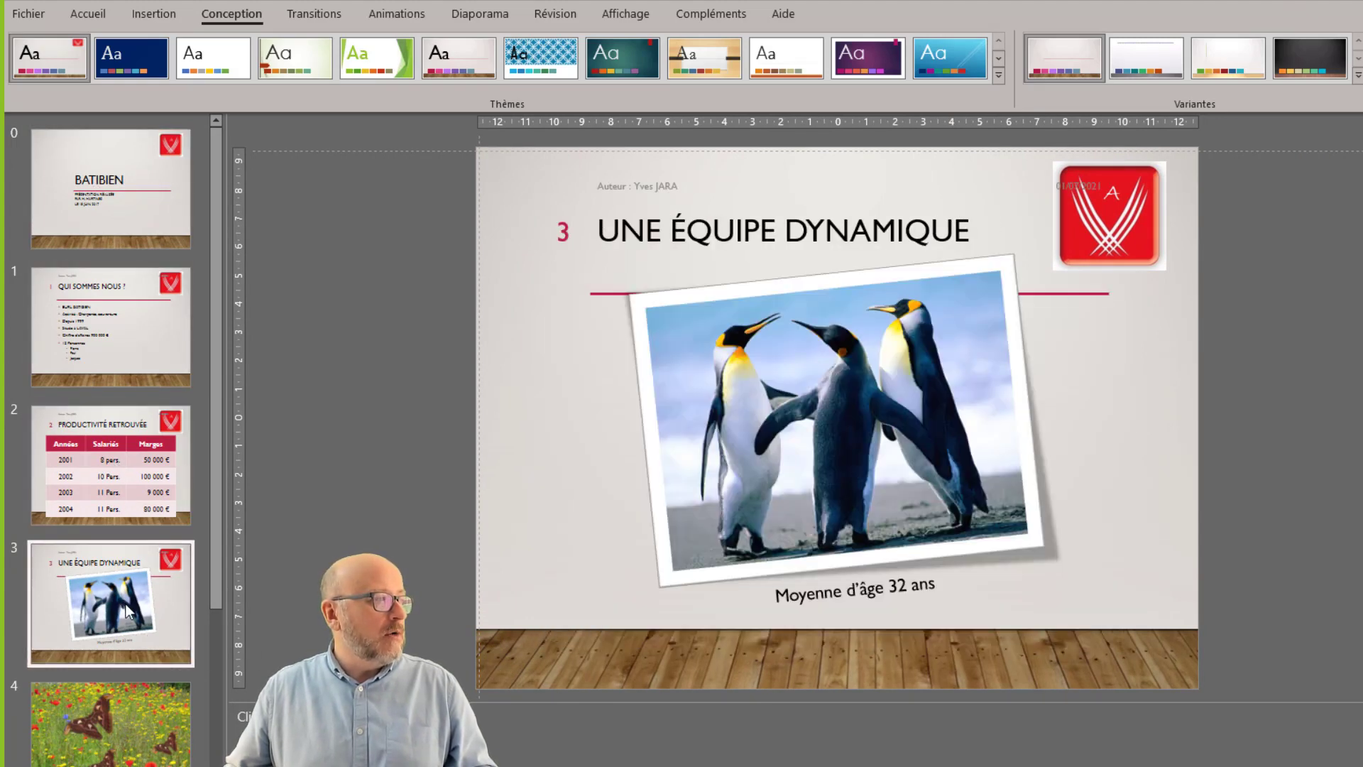
{"action": "left_click", "coordinate": [155, 700]}
{"action": "scroll", "coordinate": [134, 710], "scroll_direction": "down", "scroll_amount": 3}
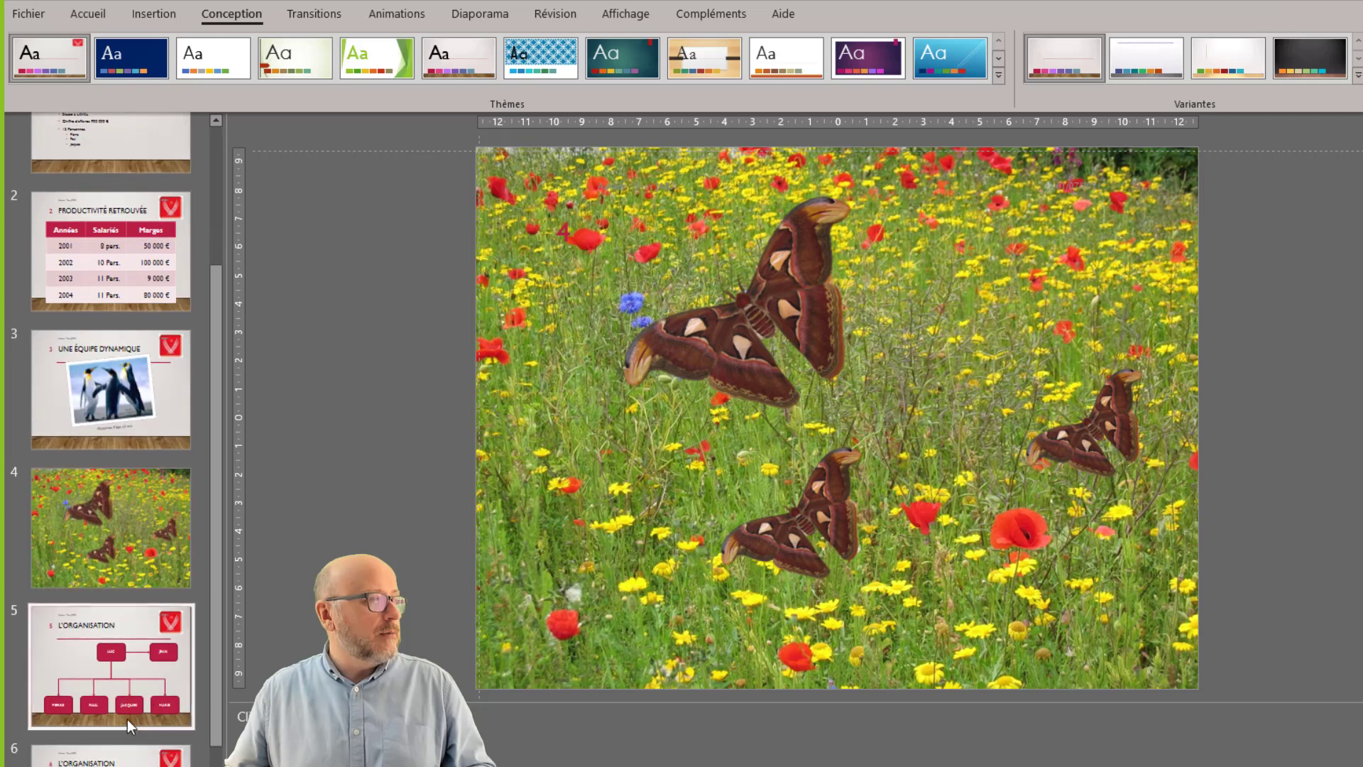
{"action": "left_click", "coordinate": [126, 718]}
{"action": "key", "text": "Down"}
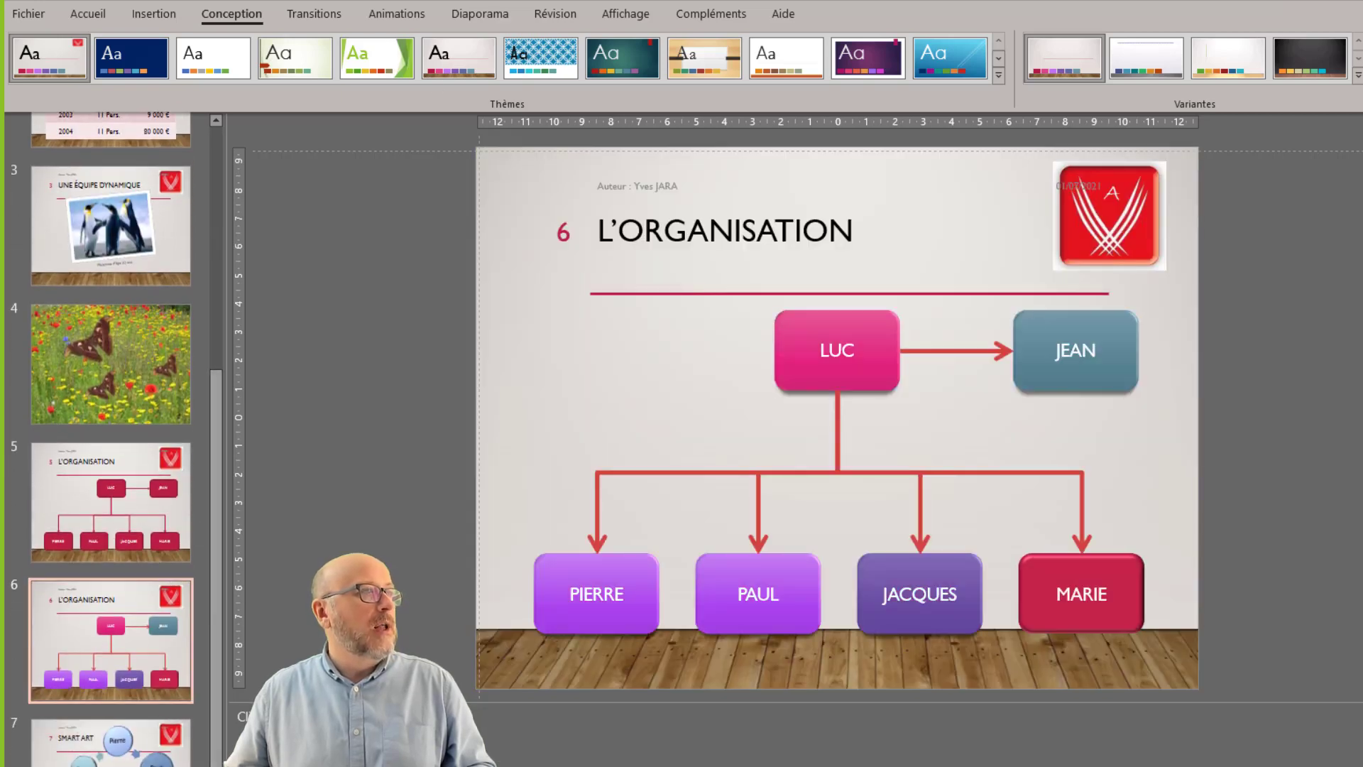
- Apply the blue theme instead and review the title slide and slides 1–2
{"action": "left_click", "coordinate": [959, 60]}
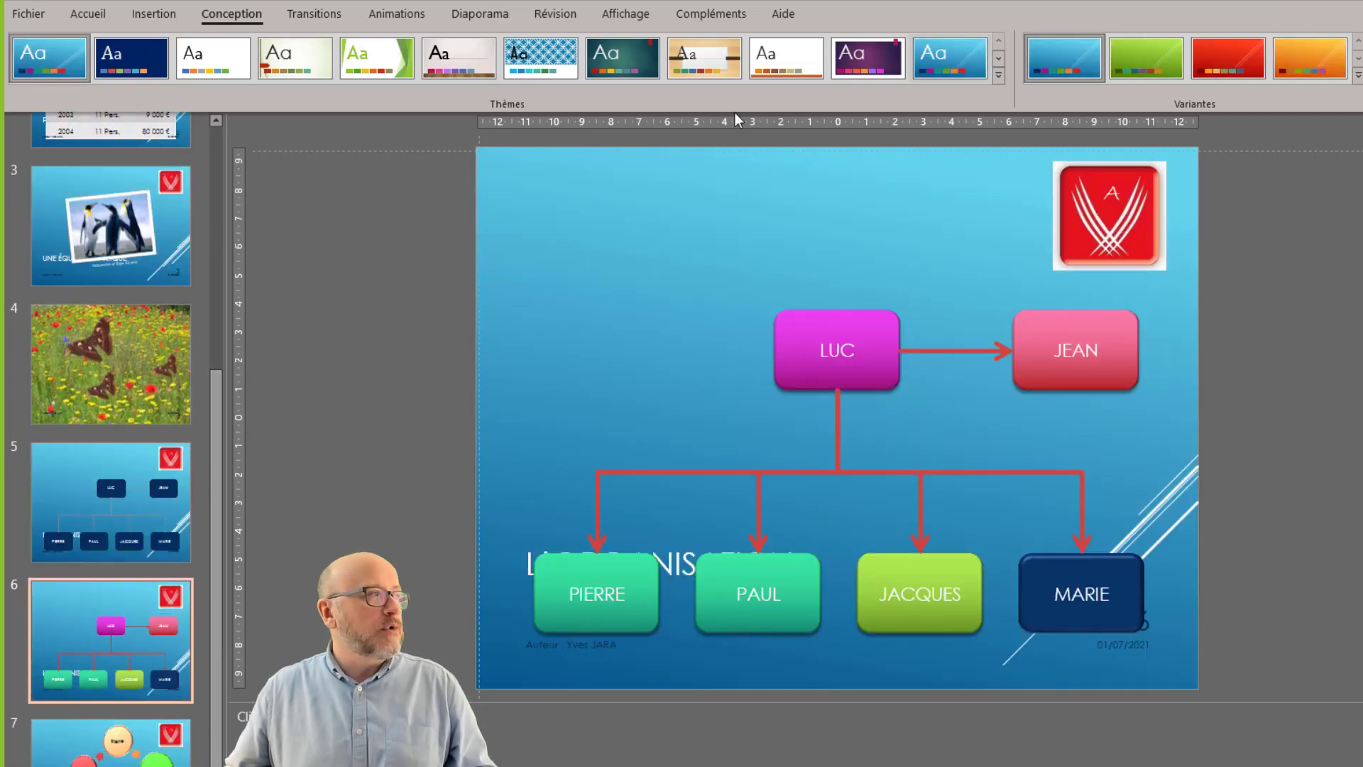
{"action": "scroll", "coordinate": [79, 345], "scroll_direction": "up", "scroll_amount": 3}
{"action": "scroll", "coordinate": [79, 345], "scroll_direction": "up", "scroll_amount": 2}
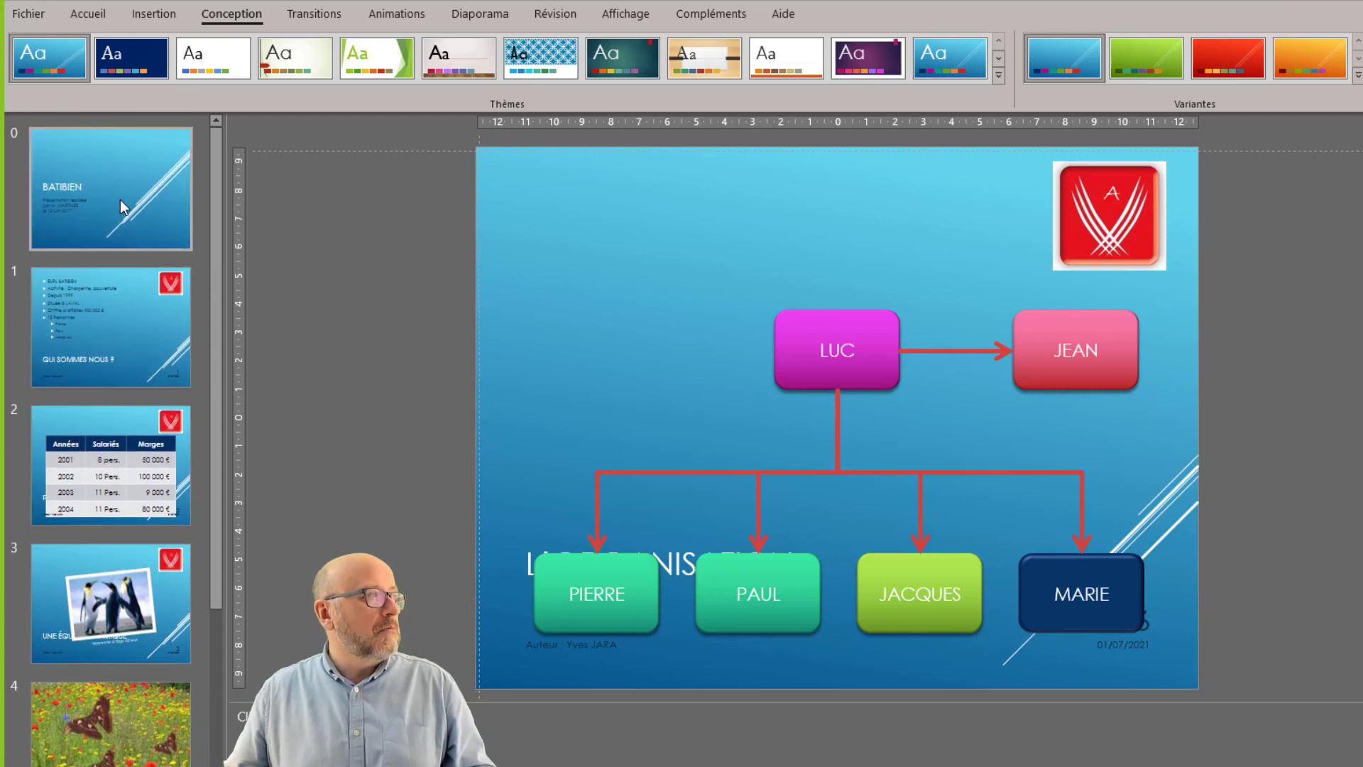
{"action": "left_click", "coordinate": [120, 199]}
{"action": "left_click", "coordinate": [96, 356]}
{"action": "left_click", "coordinate": [107, 483]}
{"action": "scroll", "coordinate": [108, 560], "scroll_direction": "down", "scroll_amount": 4}
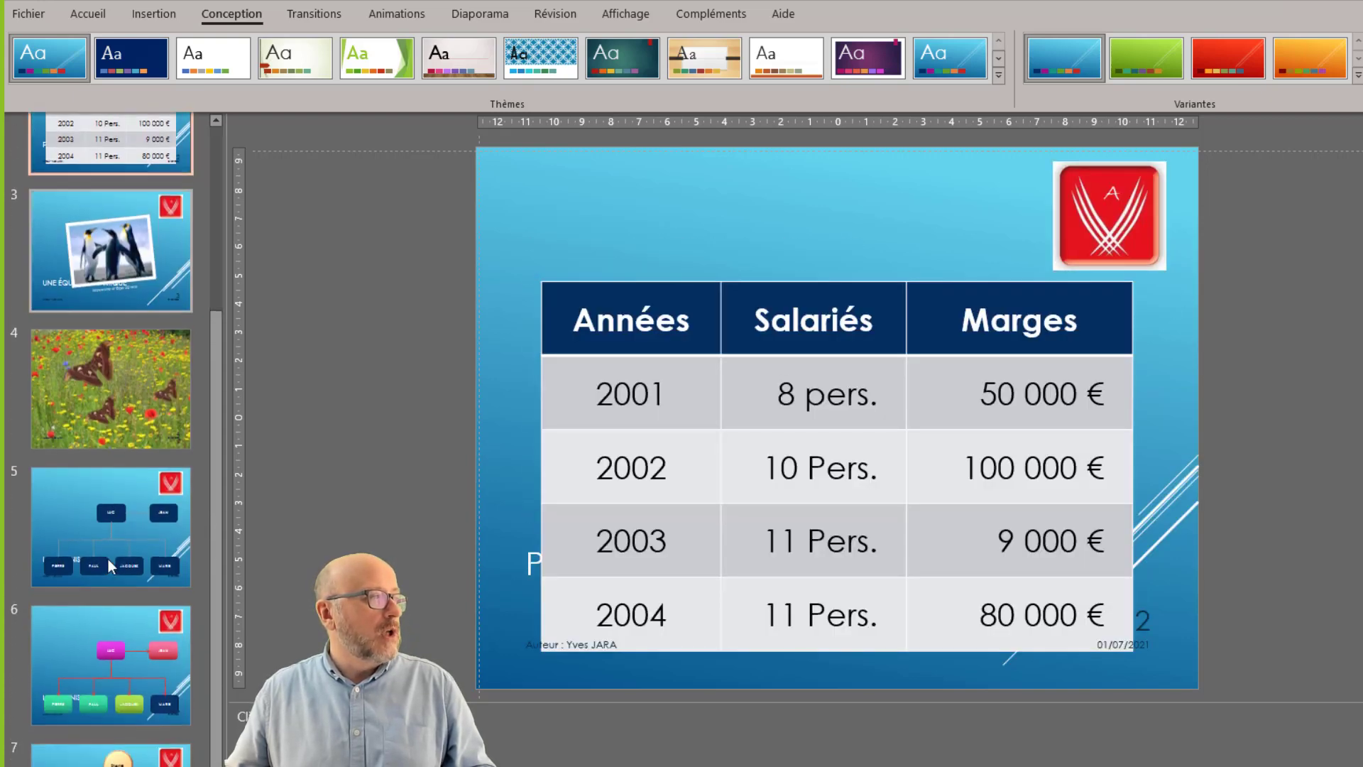
{"action": "scroll", "coordinate": [107, 552], "scroll_direction": "down", "scroll_amount": 1}
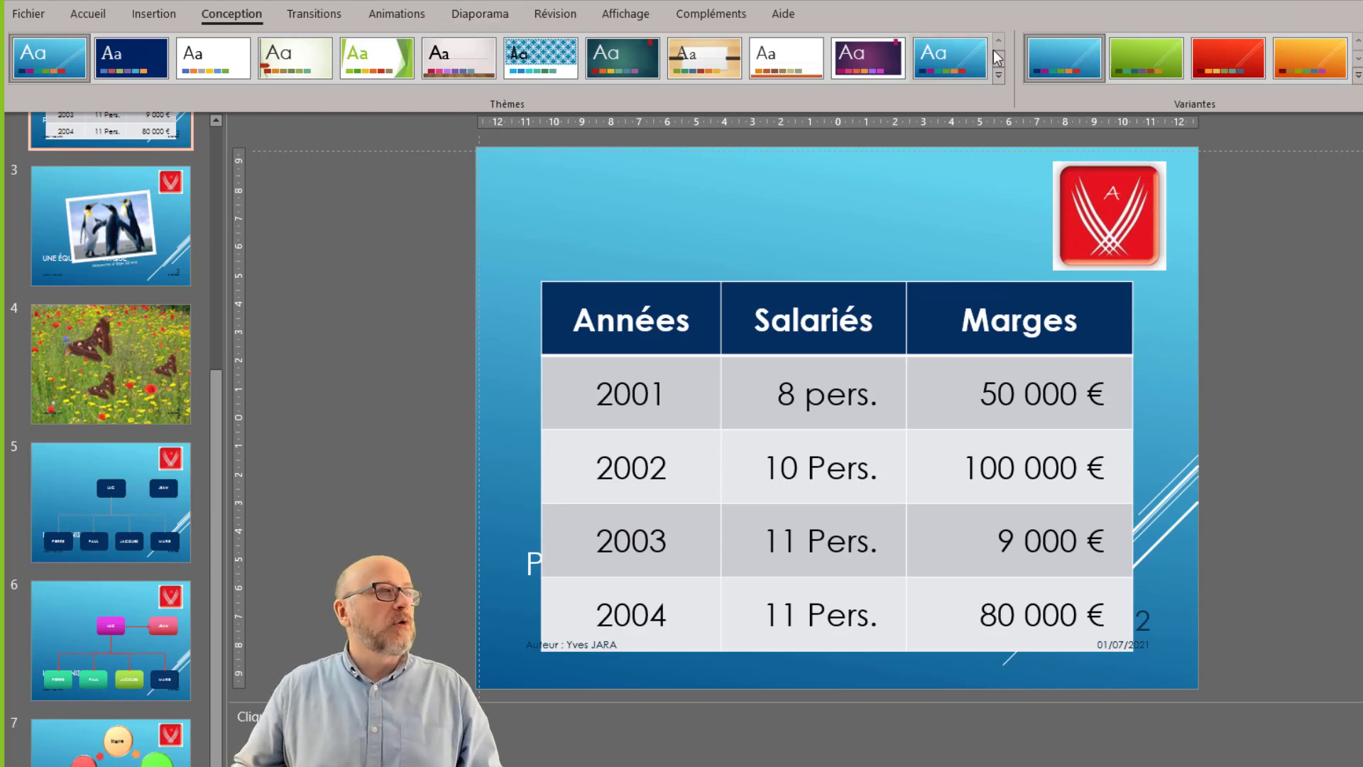
- Try the theme's red colour variant, then switch to the orange variant
{"action": "left_click", "coordinate": [1255, 80]}
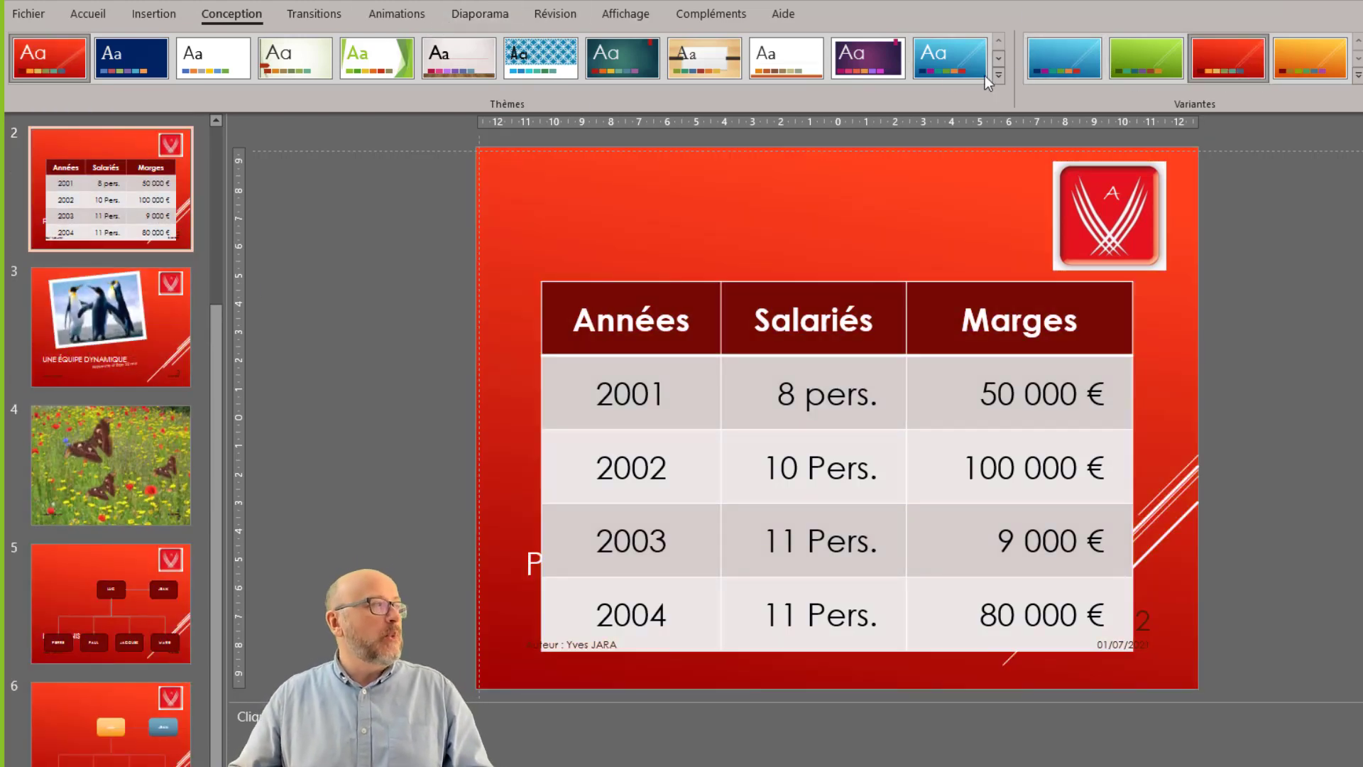
{"action": "left_click", "coordinate": [1309, 59]}
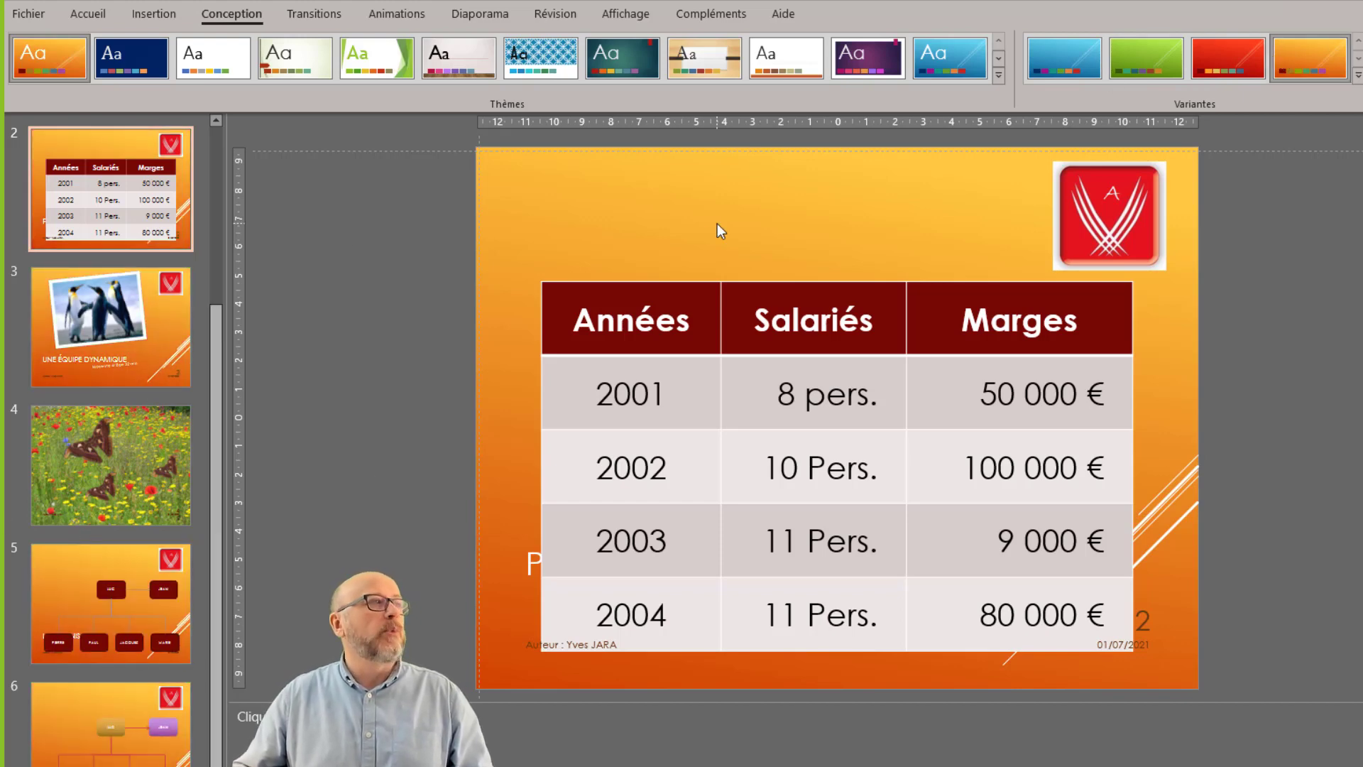
{"action": "scroll", "coordinate": [75, 309], "scroll_direction": "up", "scroll_amount": 2}
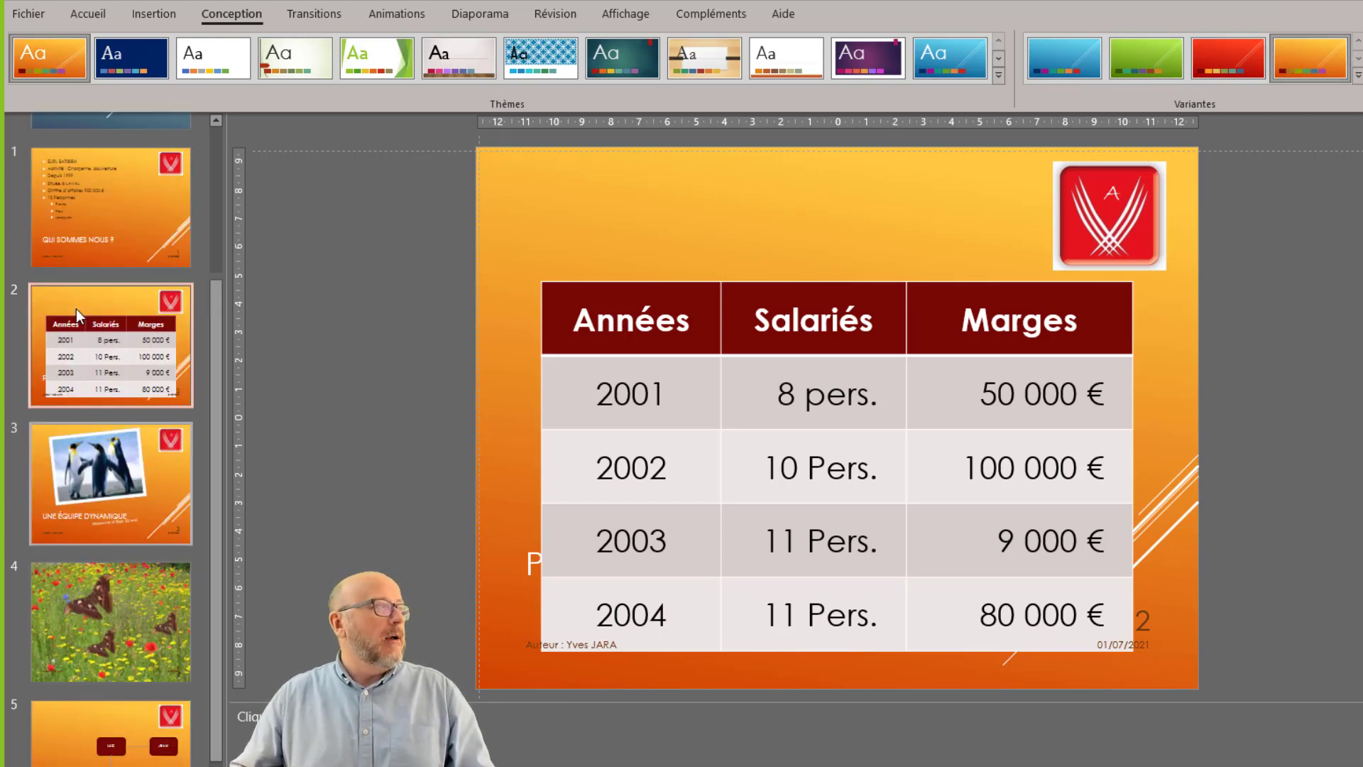
{"action": "scroll", "coordinate": [76, 308], "scroll_direction": "up", "scroll_amount": 2}
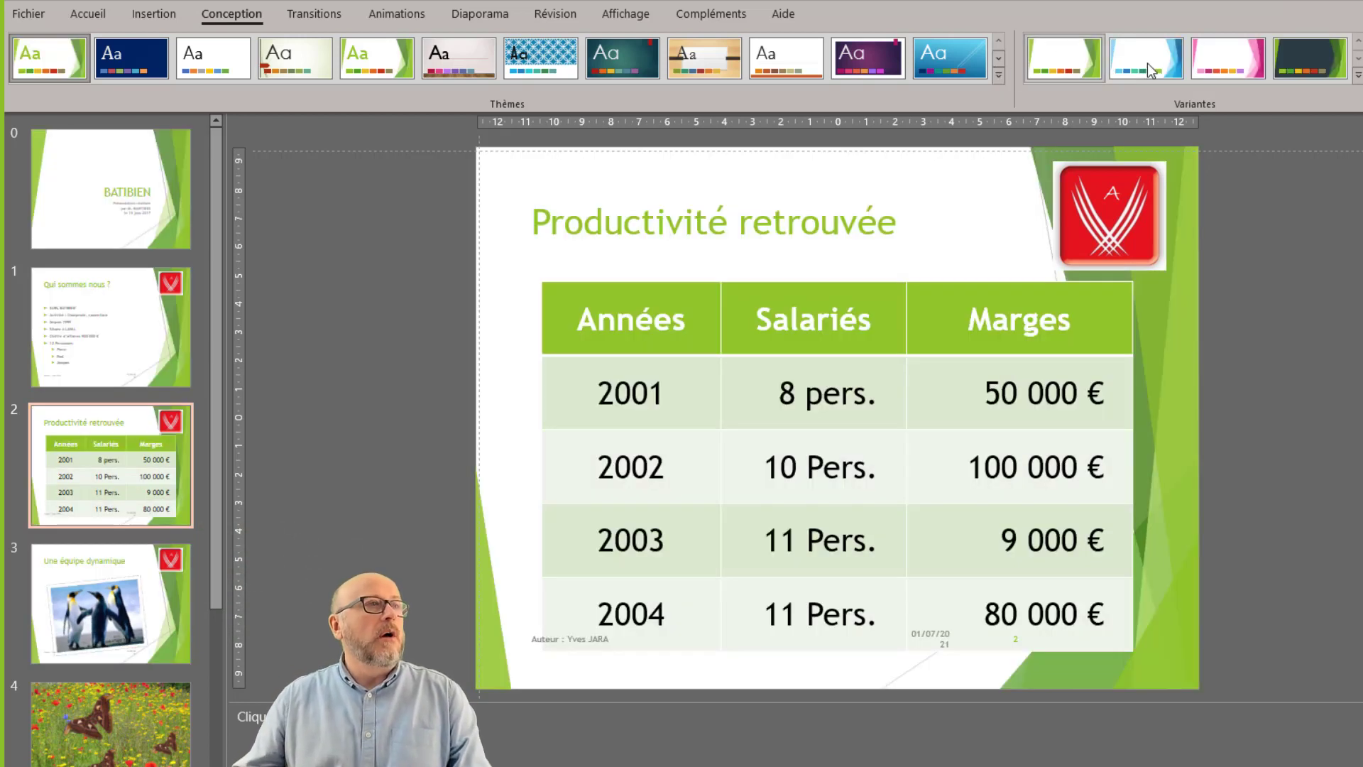
- Switch the theme to its blue variant and review the BATIBIEN and Qui sommes nous ? slides
{"action": "left_click", "coordinate": [1145, 59]}
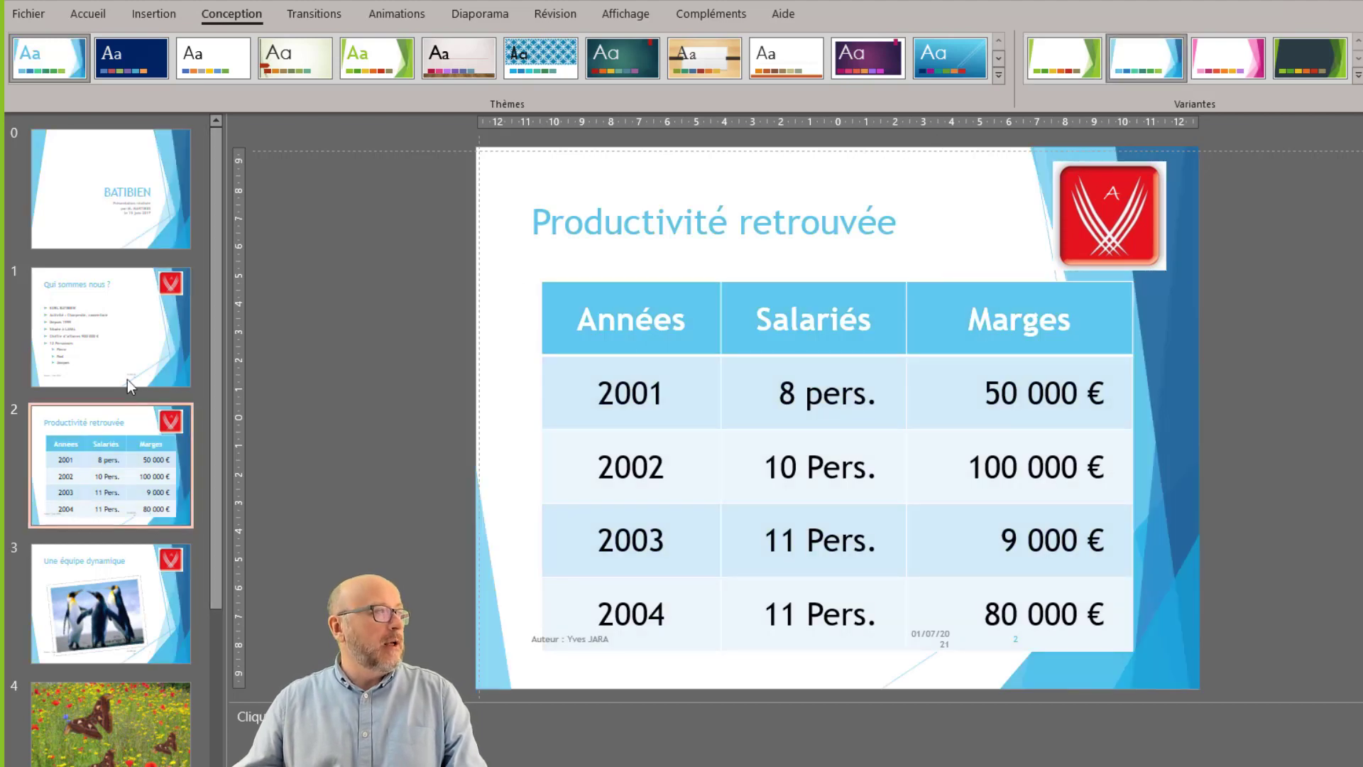
{"action": "scroll", "coordinate": [121, 333], "scroll_direction": "down", "scroll_amount": 2}
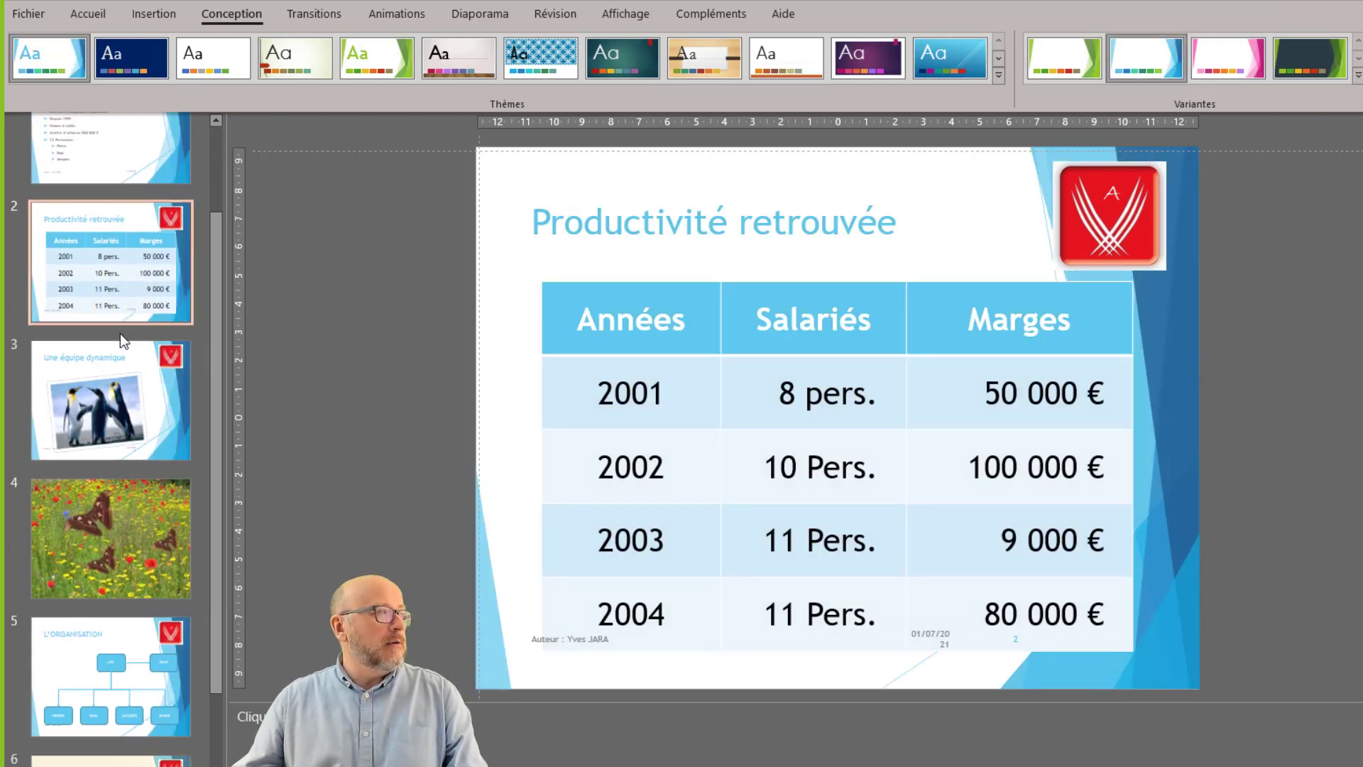
{"action": "scroll", "coordinate": [121, 333], "scroll_direction": "down", "scroll_amount": 3}
{"action": "scroll", "coordinate": [121, 334], "scroll_direction": "up", "scroll_amount": 5}
{"action": "left_click", "coordinate": [84, 215]}
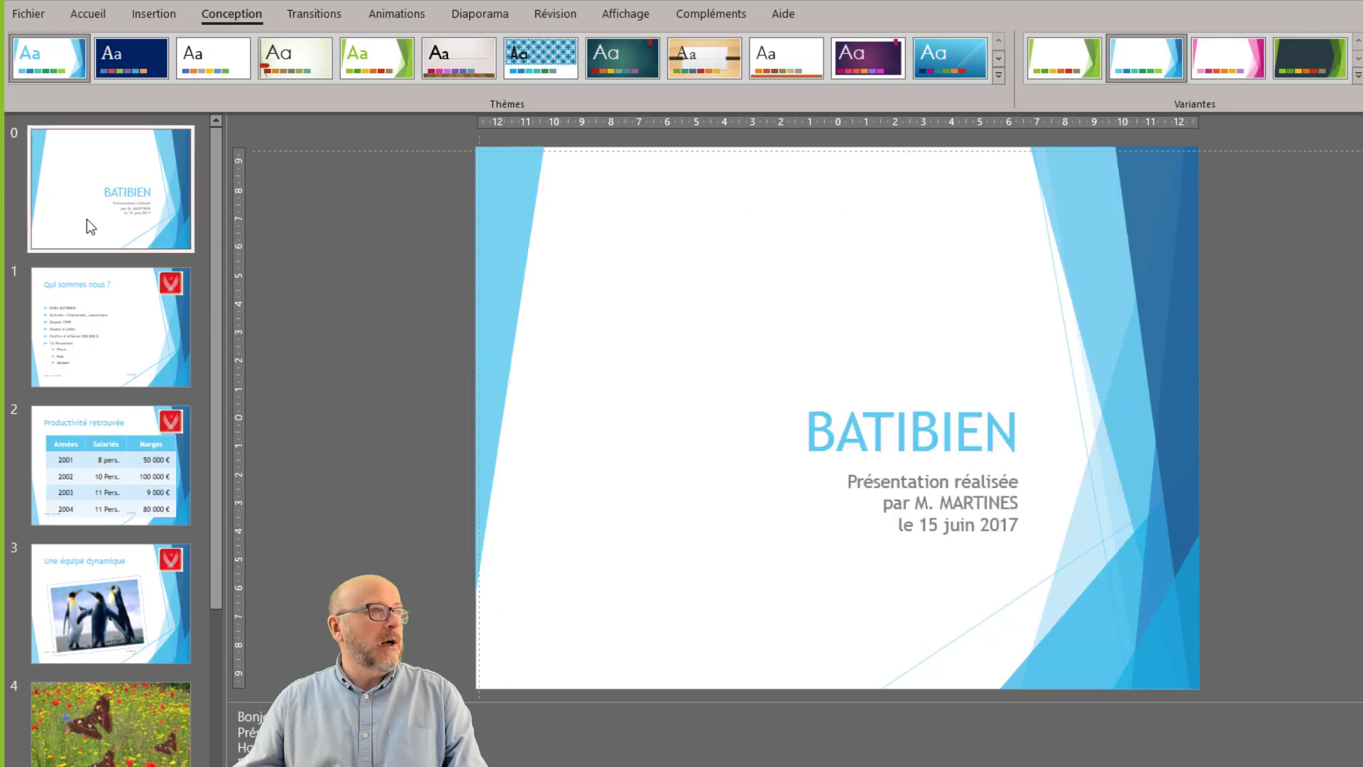
{"action": "left_click", "coordinate": [105, 333]}
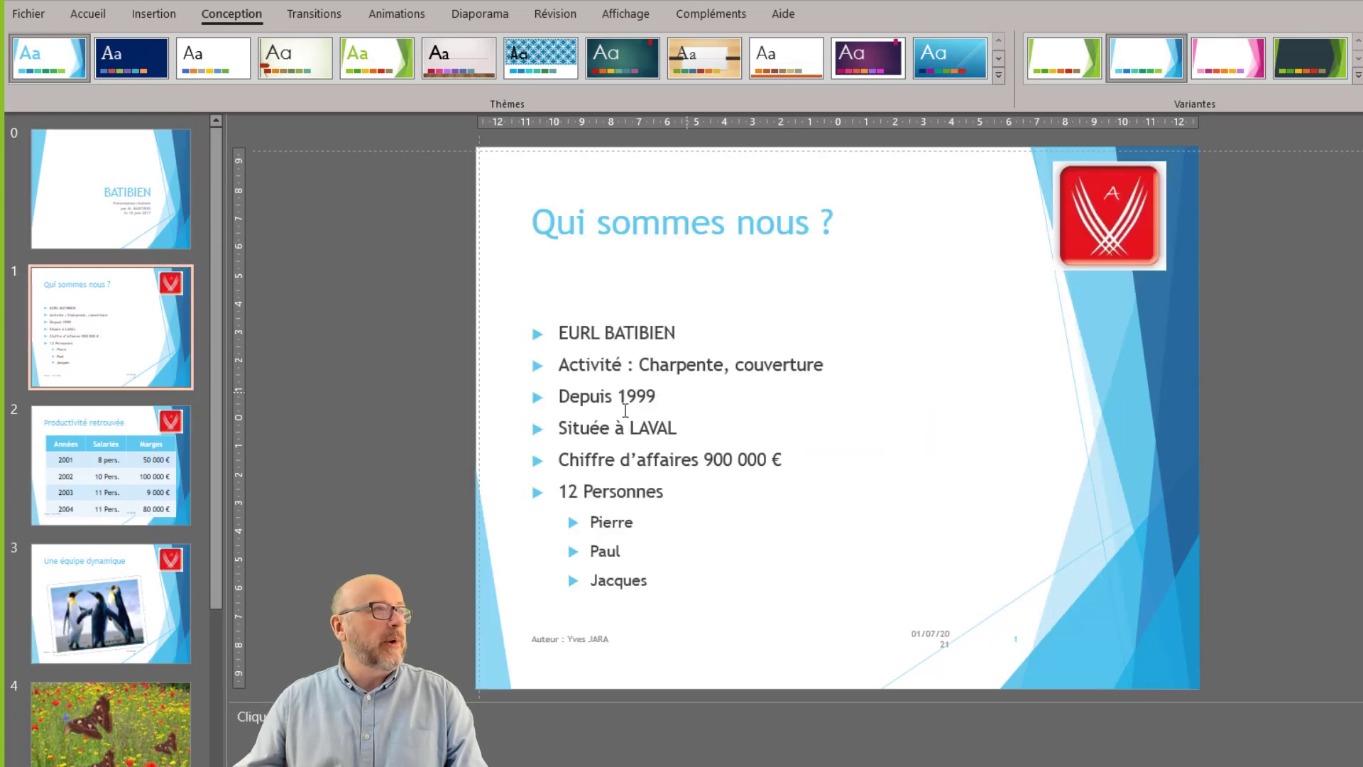
- Move the Productivité retrouvée table up and left and make it narrower
{"action": "left_click", "coordinate": [201, 463]}
{"action": "left_click", "coordinate": [1057, 287]}
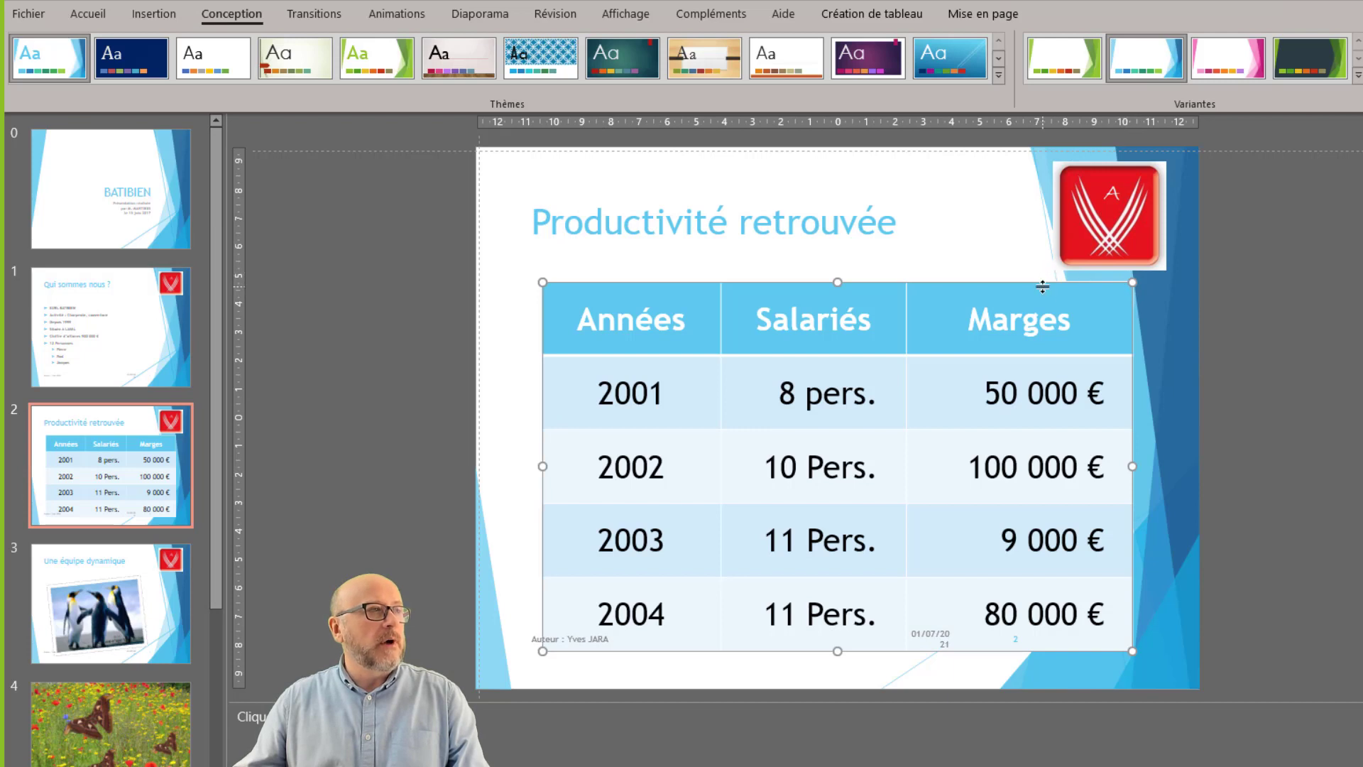
{"action": "left_click_drag", "start_coordinate": [1043, 284], "coordinate": [1008, 272]}
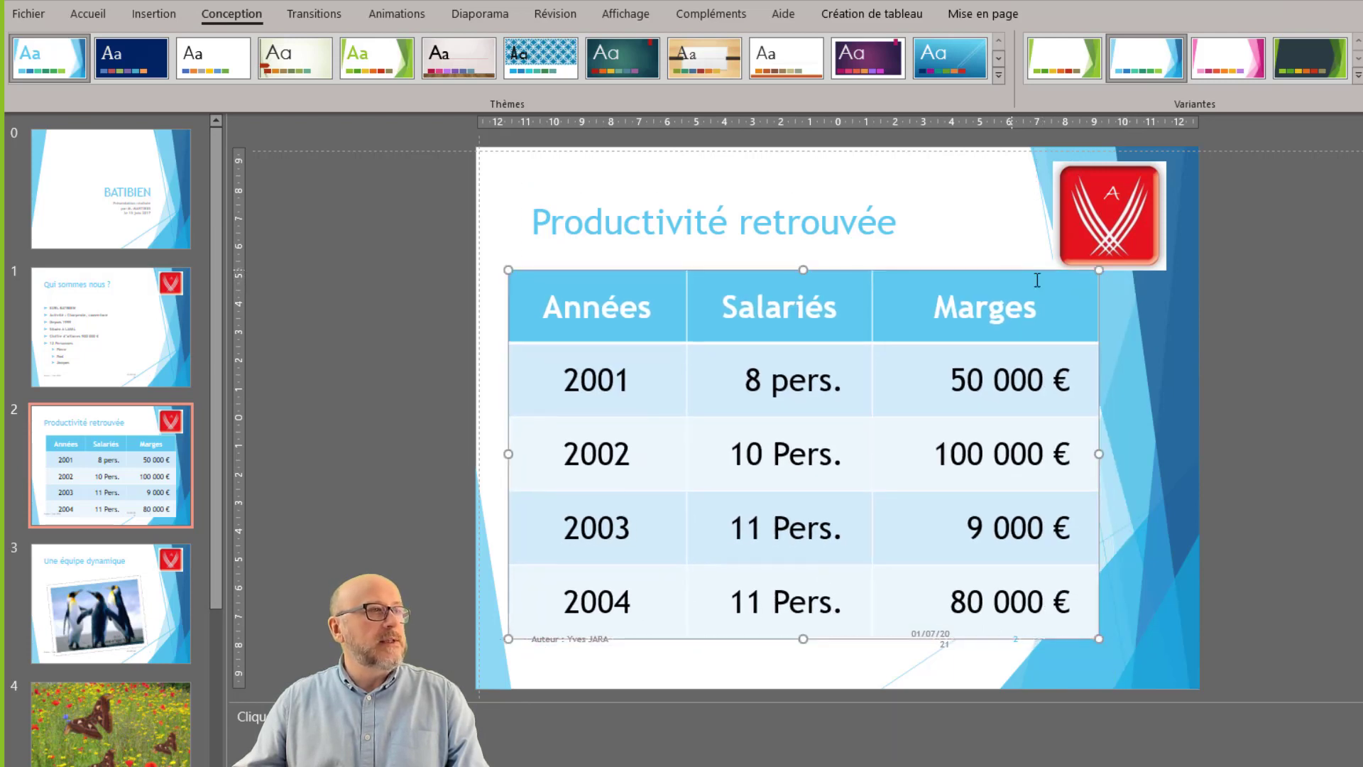
{"action": "left_click_drag", "start_coordinate": [1093, 270], "coordinate": [1025, 276]}
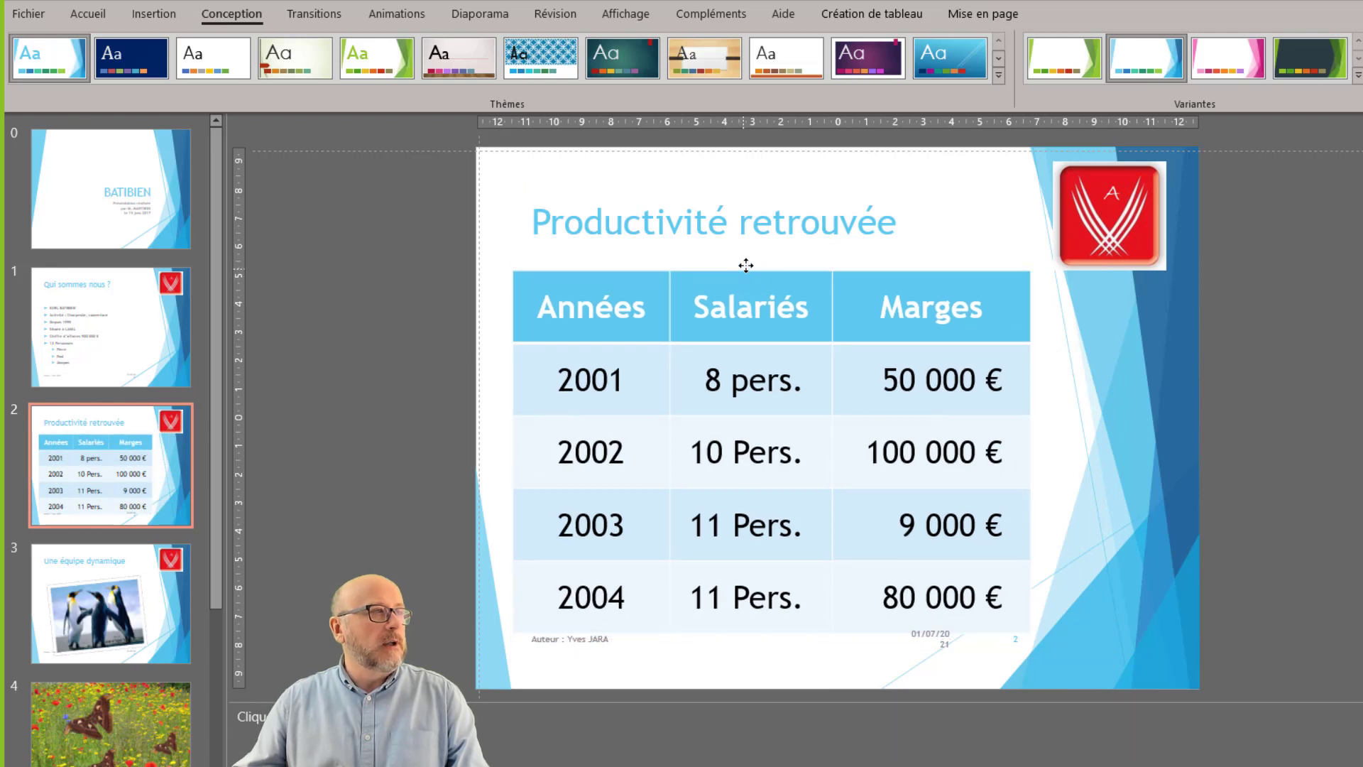
- On Une équipe dynamique, raise the penguin photo and shift the Moyenne d'âge 32 ans caption left
{"action": "left_click", "coordinate": [110, 604]}
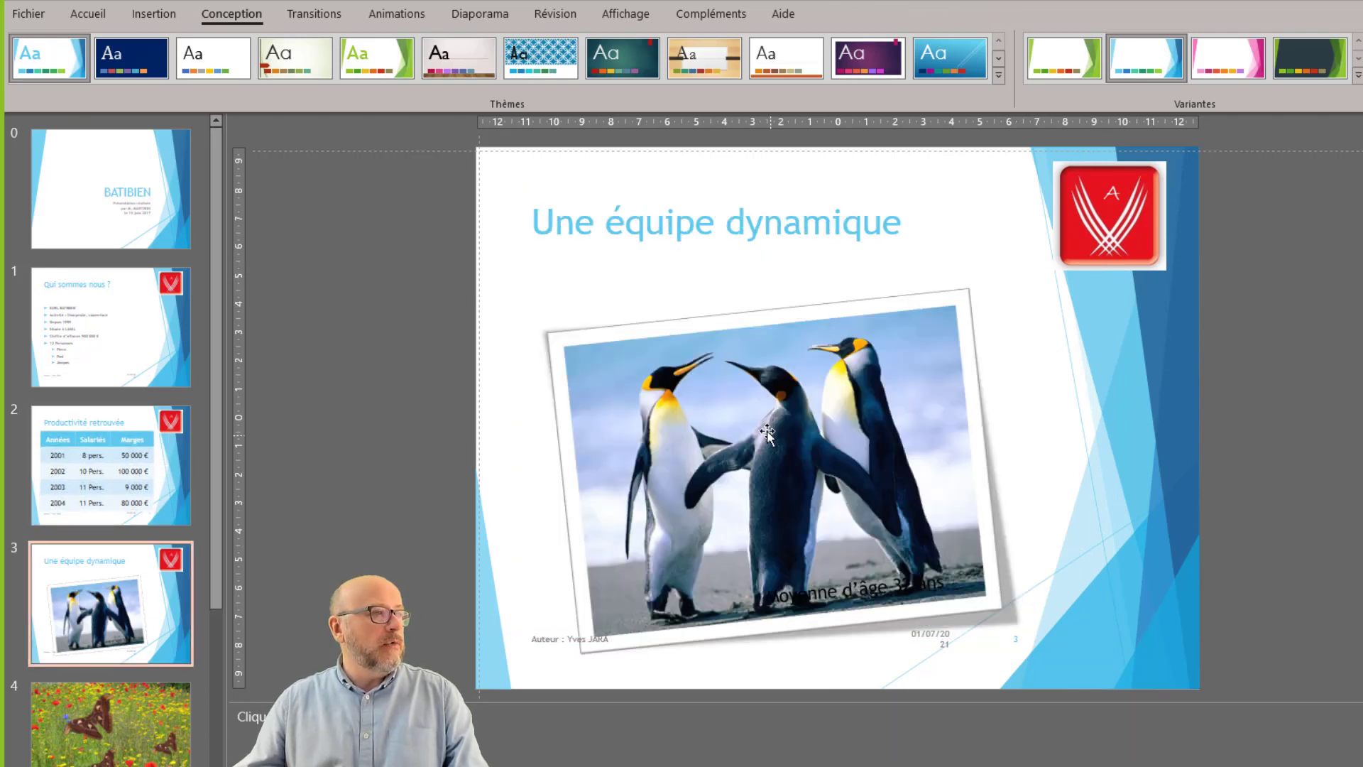
{"action": "left_click_drag", "start_coordinate": [736, 321], "coordinate": [739, 262]}
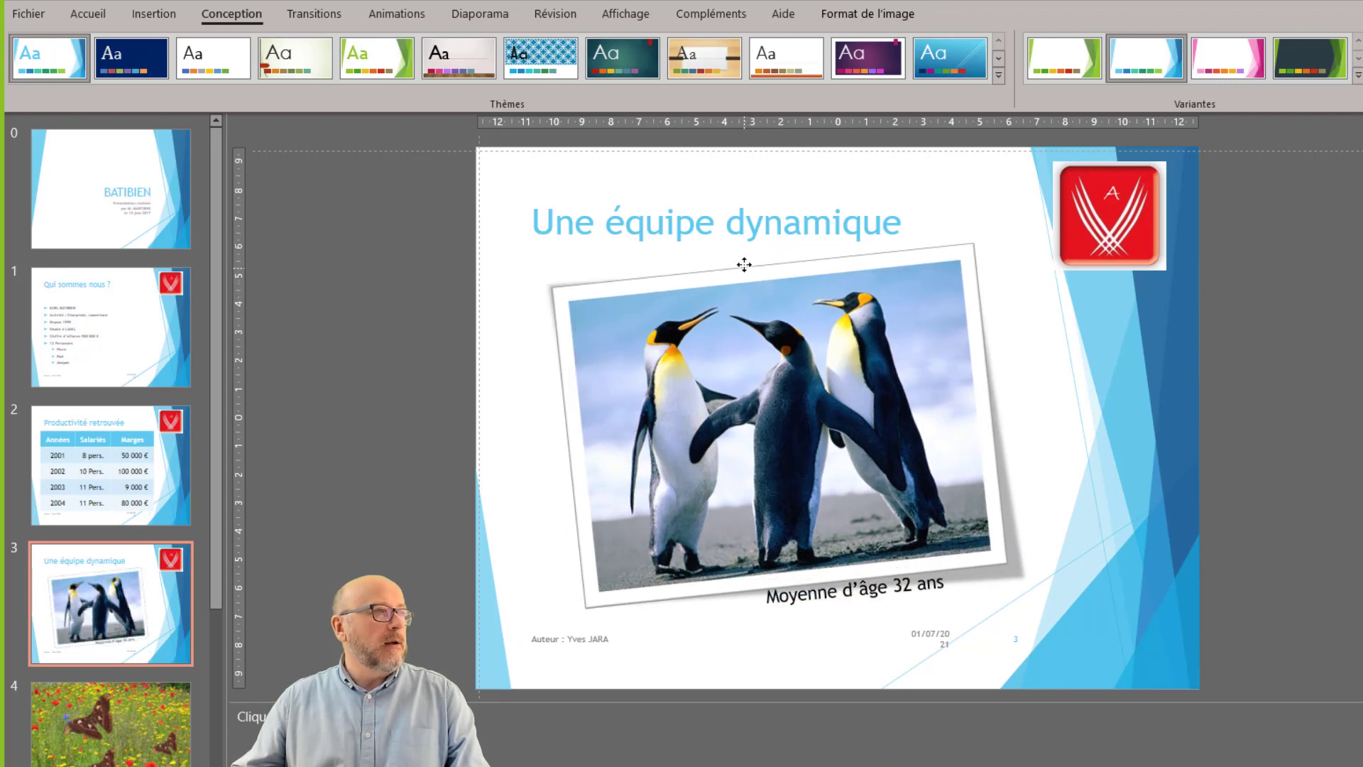
{"action": "left_click", "coordinate": [836, 601]}
{"action": "left_click_drag", "start_coordinate": [842, 606], "coordinate": [806, 620]}
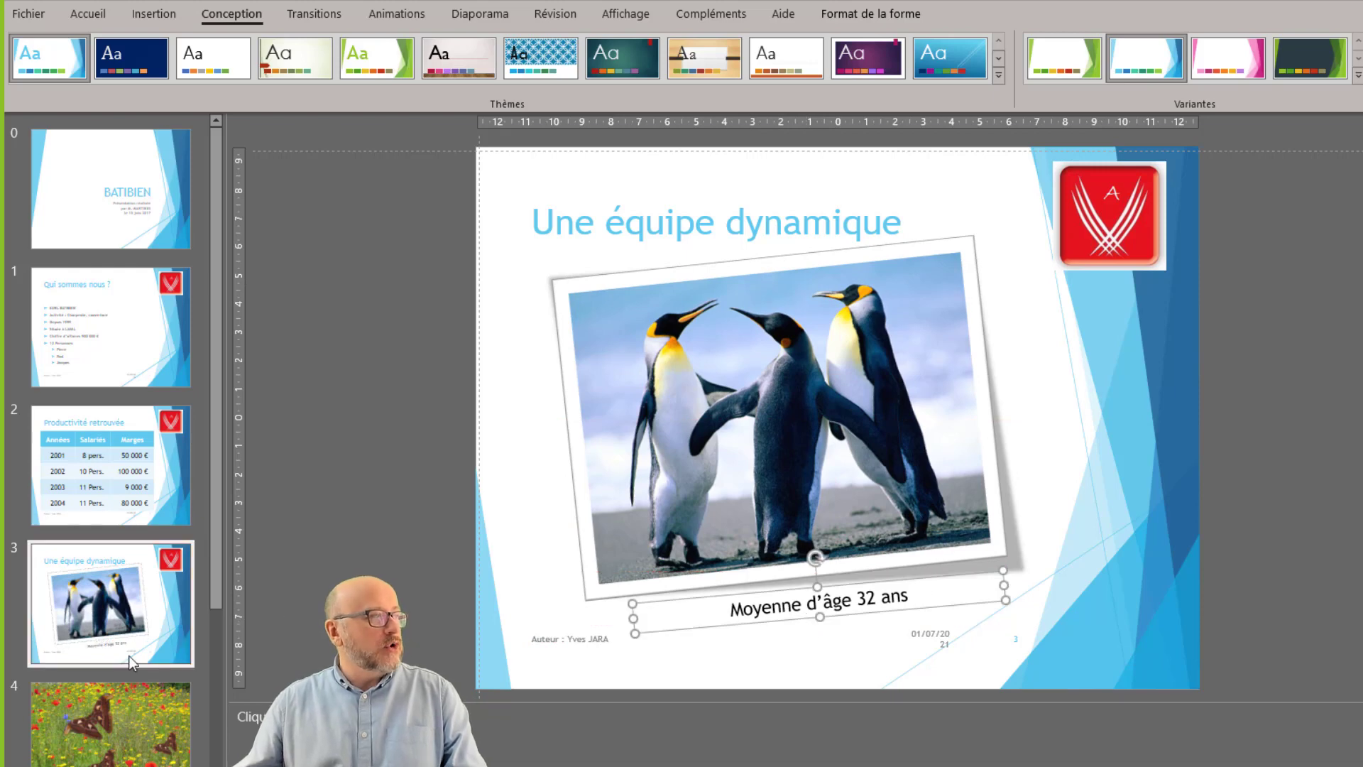
{"action": "scroll", "coordinate": [129, 654], "scroll_direction": "down", "scroll_amount": 3}
{"action": "scroll", "coordinate": [125, 493], "scroll_direction": "down", "scroll_amount": 2}
{"action": "left_click", "coordinate": [125, 493]}
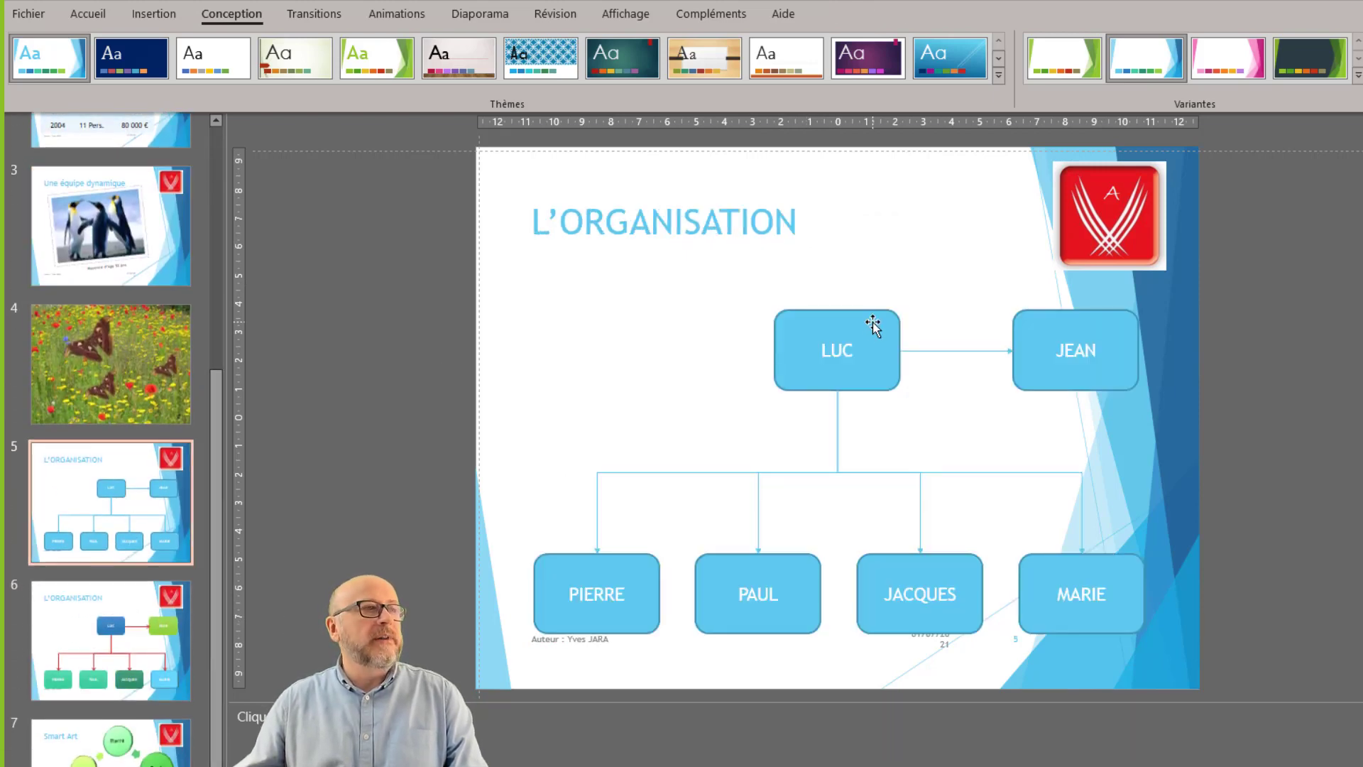
- Select every box of the L'ORGANISATION org chart and move it up and left
{"action": "left_click", "coordinate": [811, 333]}
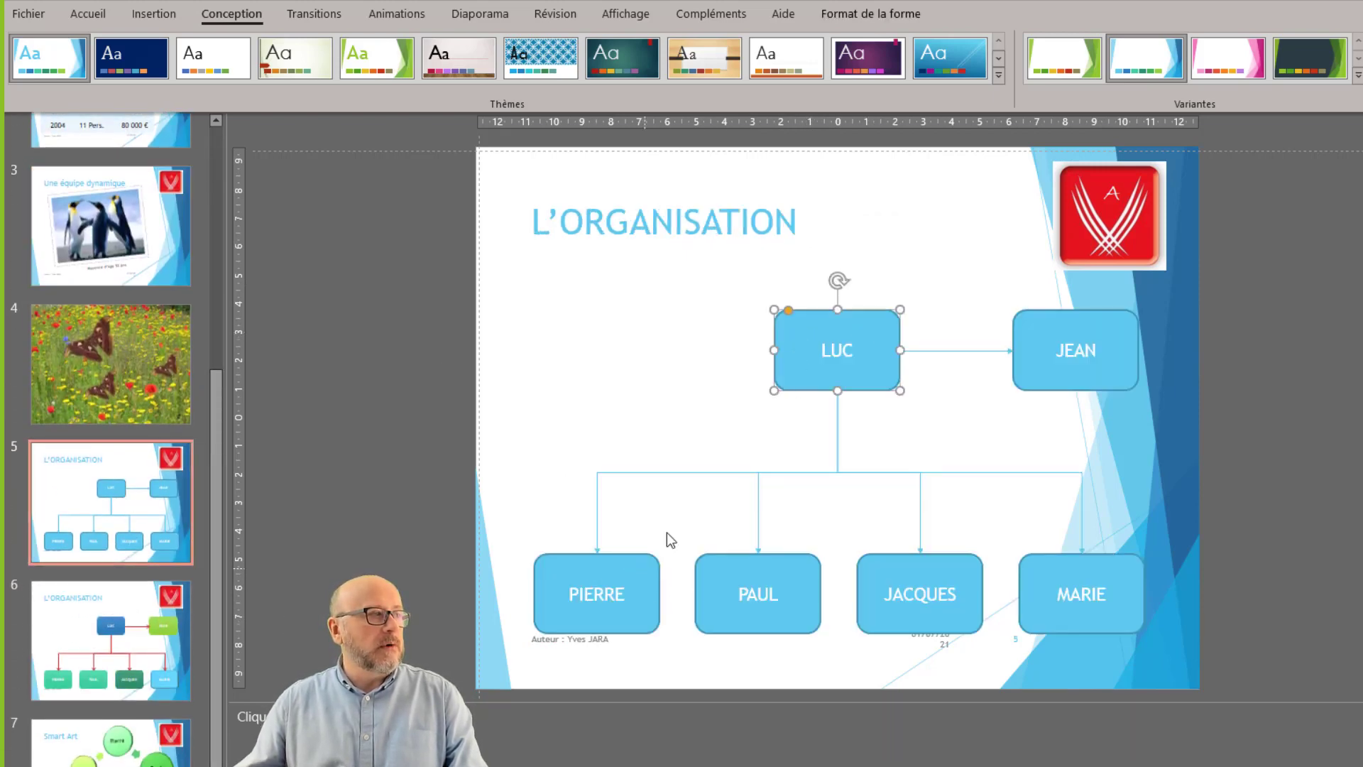
{"action": "left_click_drag", "start_coordinate": [442, 259], "coordinate": [1194, 685]}
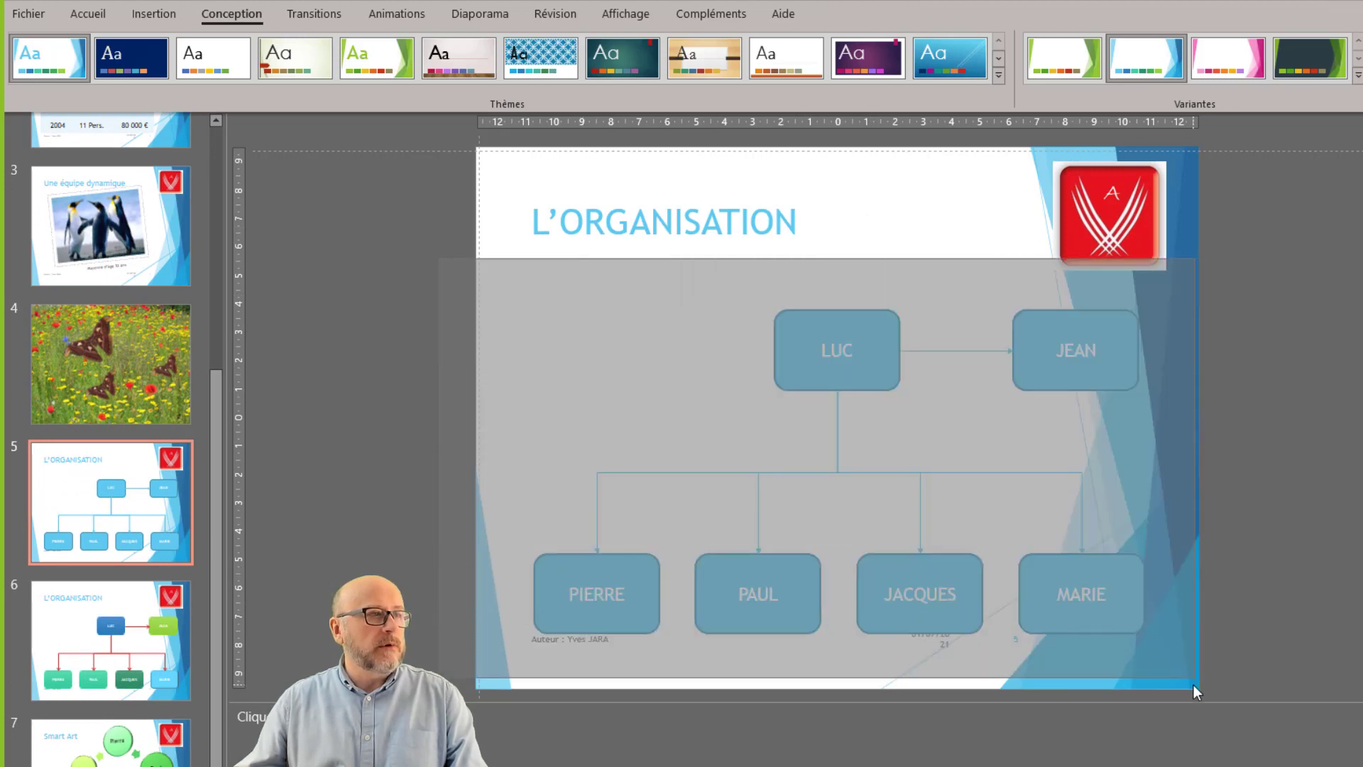
{"action": "double_click", "coordinate": [1092, 566]}
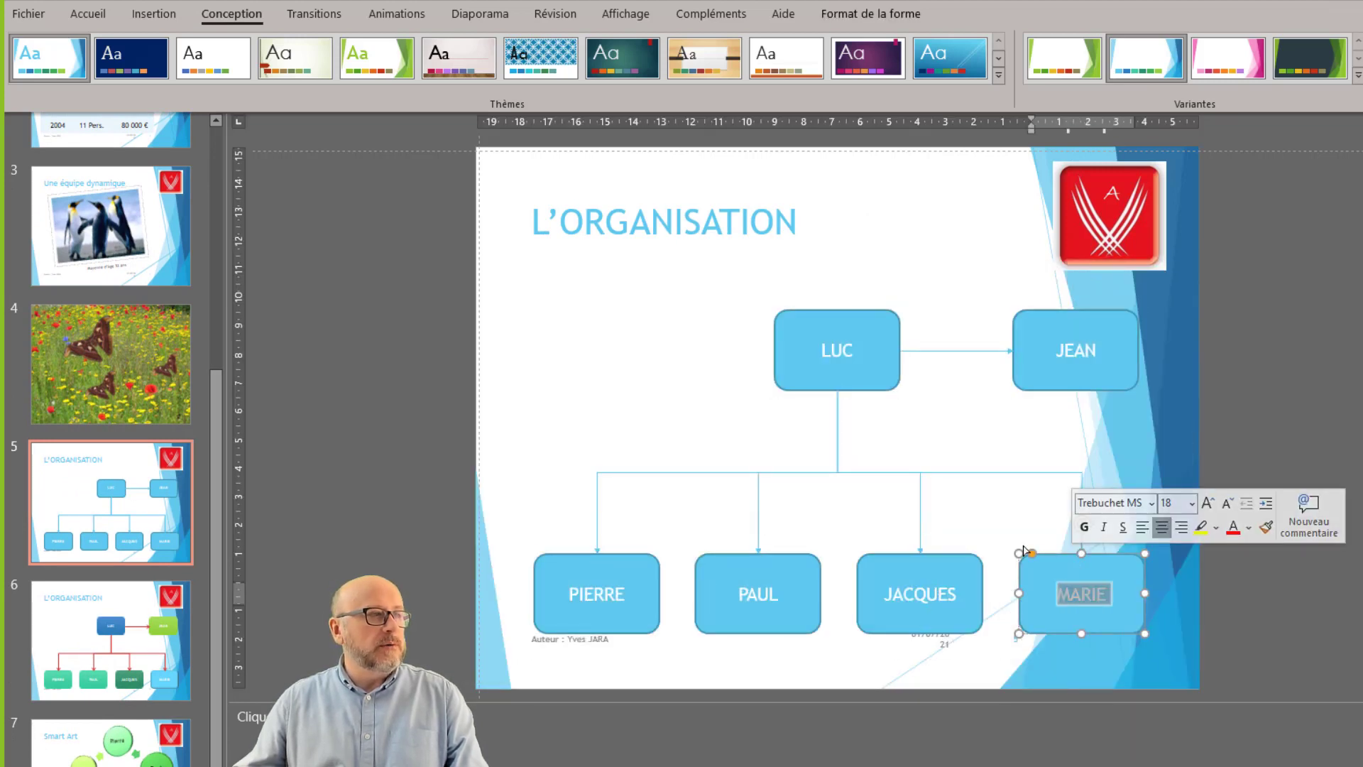
{"action": "mouse_move", "coordinate": [419, 273]}
{"action": "left_mouse_down"}
{"action": "mouse_move", "coordinate": [900, 520]}
{"action": "mouse_move", "coordinate": [1173, 638]}
{"action": "left_mouse_up"}
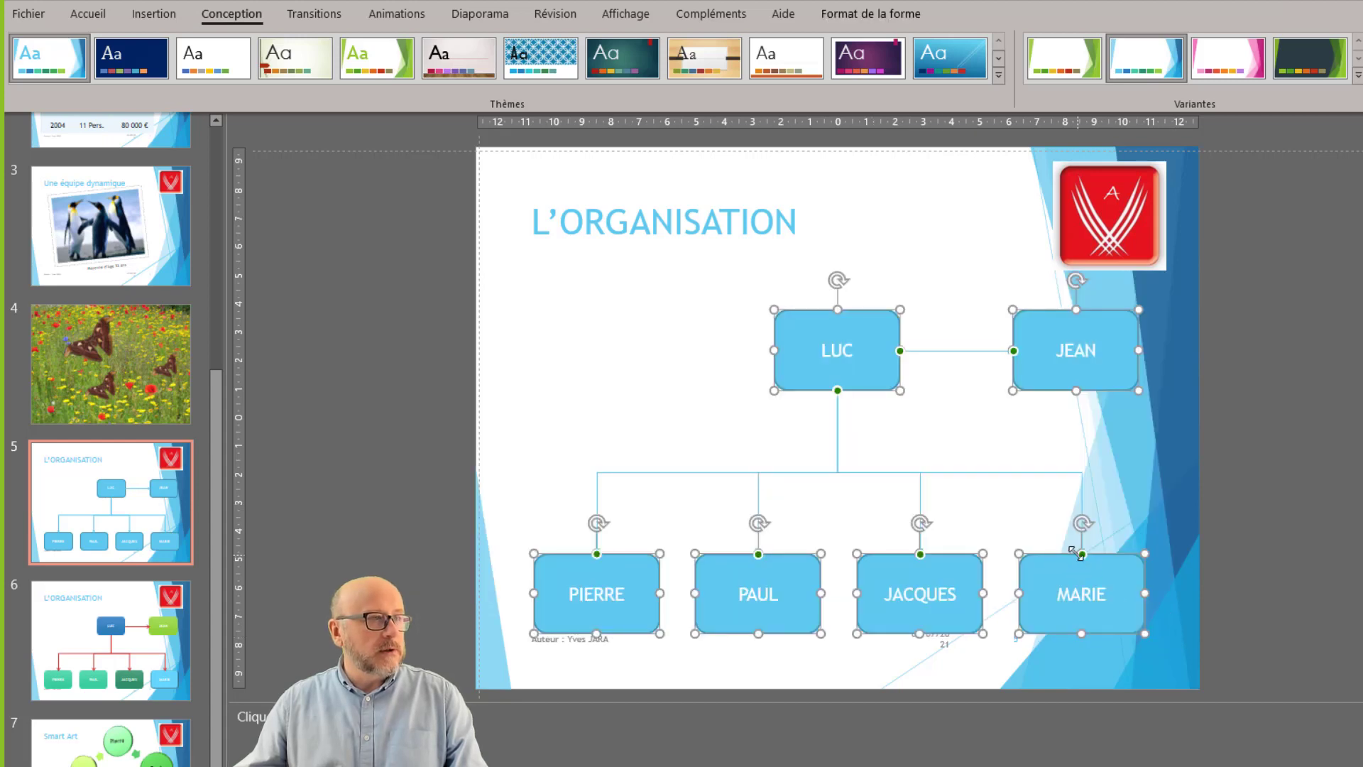
{"action": "left_click_drag", "start_coordinate": [1047, 557], "coordinate": [1013, 521]}
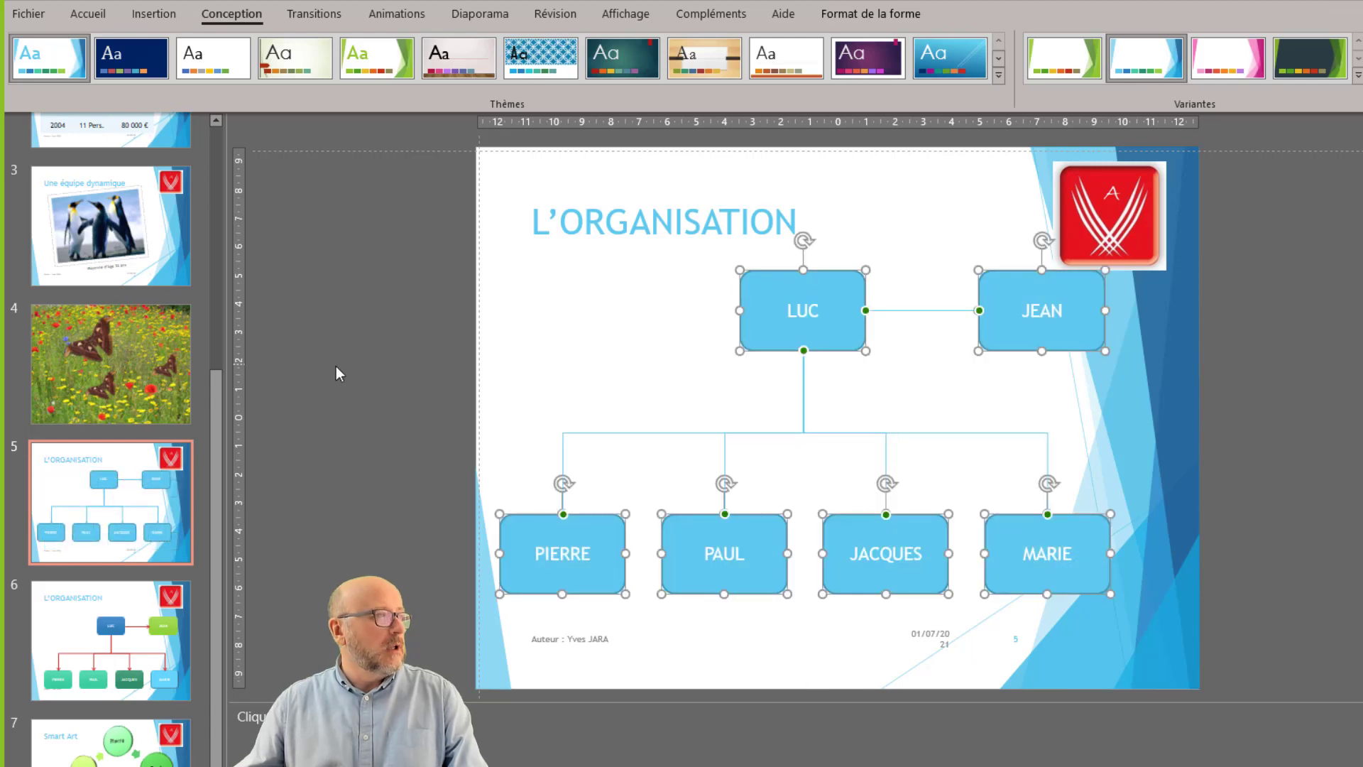
- View the coloured org chart slide and the Smart Art slide, selecting then deselecting the diagram
{"action": "left_click", "coordinate": [144, 637]}
{"action": "key", "text": "Down"}
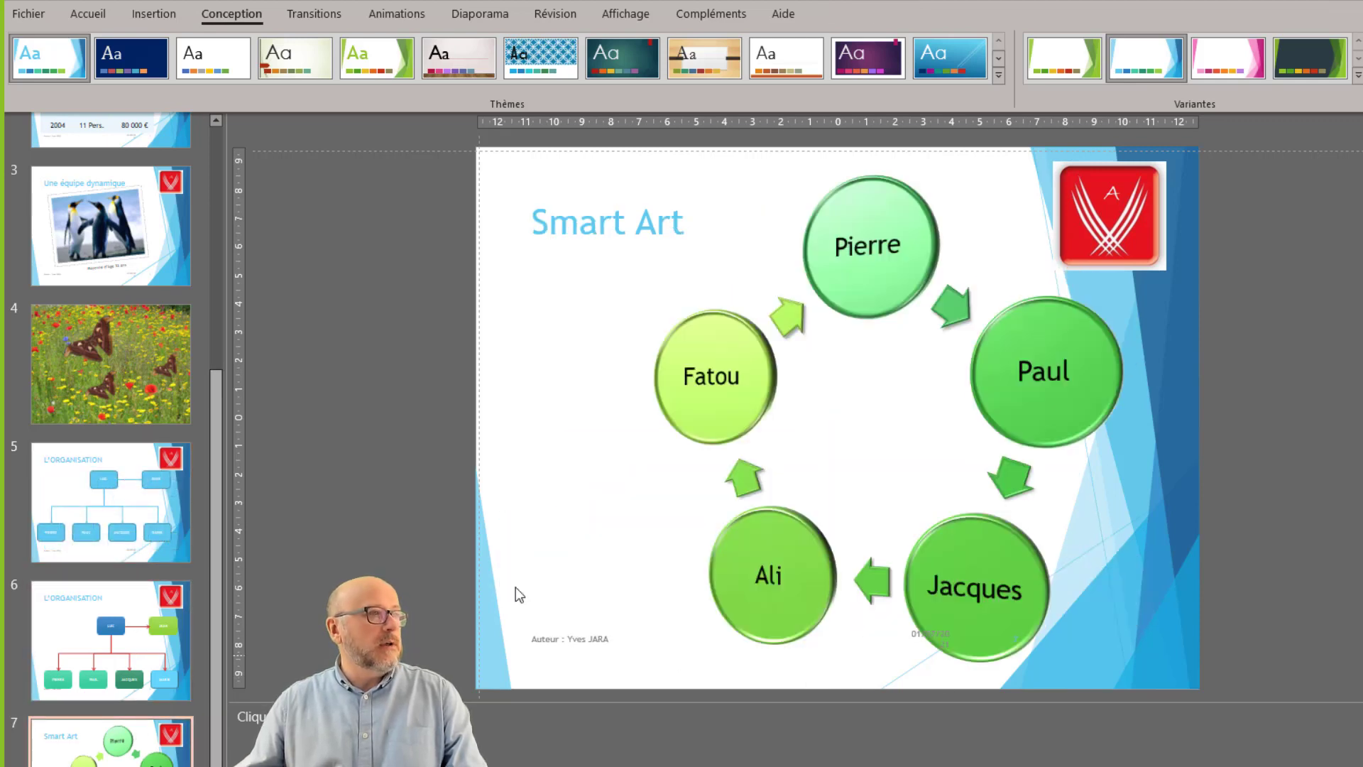
{"action": "left_click", "coordinate": [858, 305]}
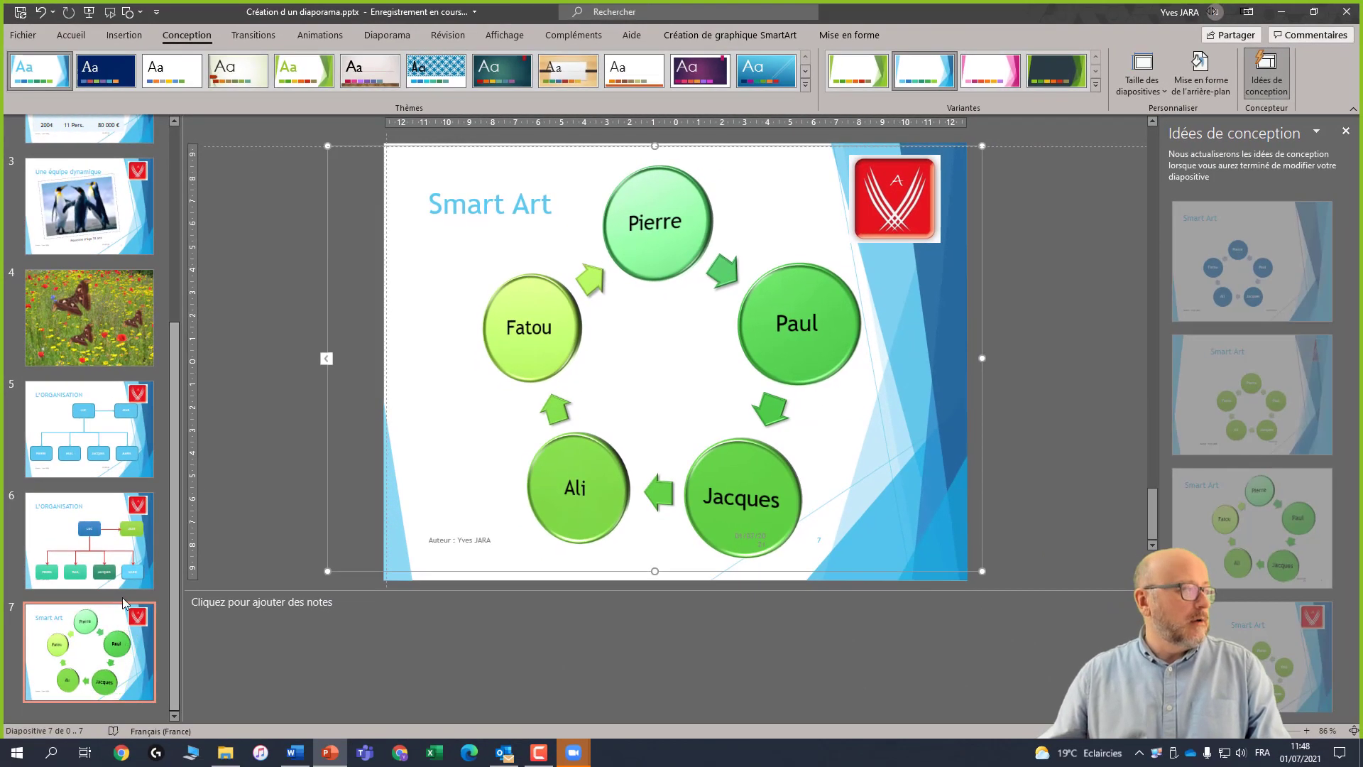
{"action": "left_click", "coordinate": [124, 602]}
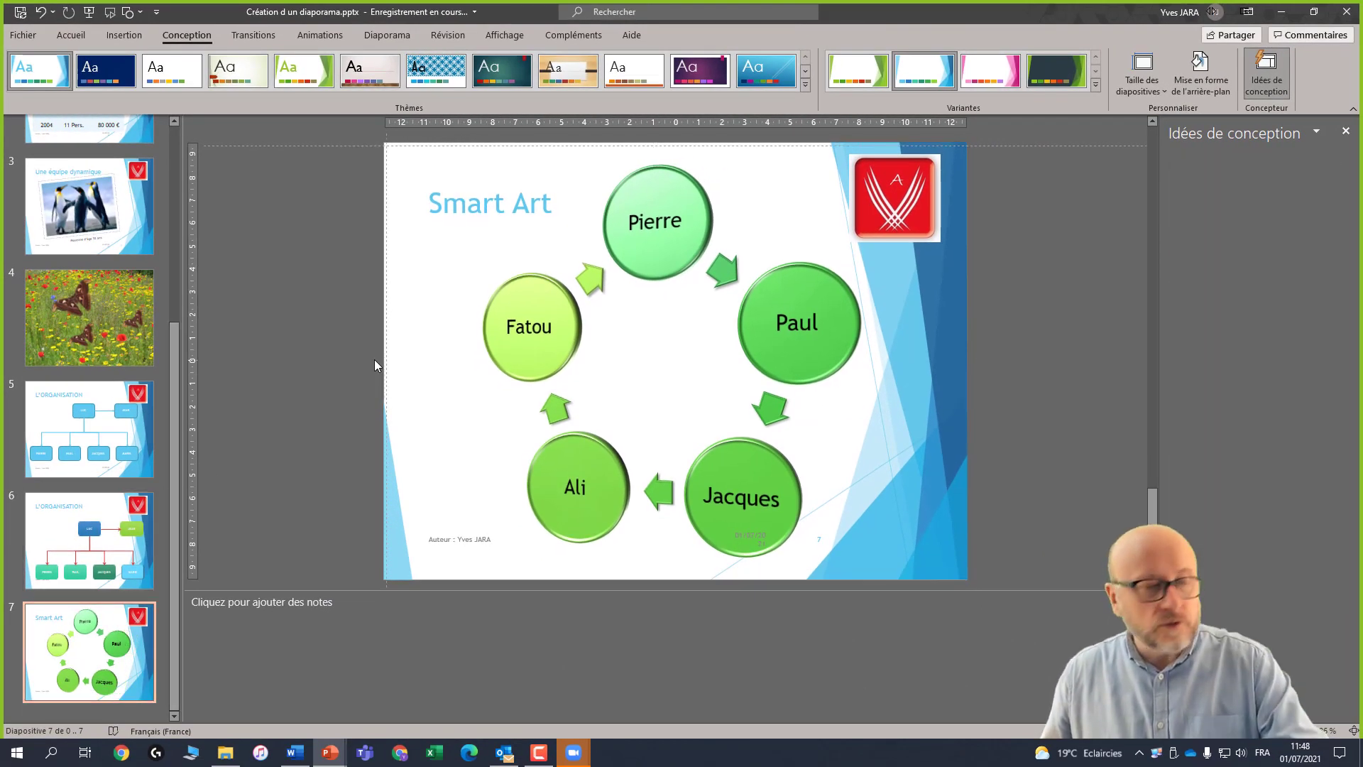
- Run the slideshow from the first slide and advance through the whole deck, looping to L'ORGANISATION
{"action": "key", "text": "F5"}
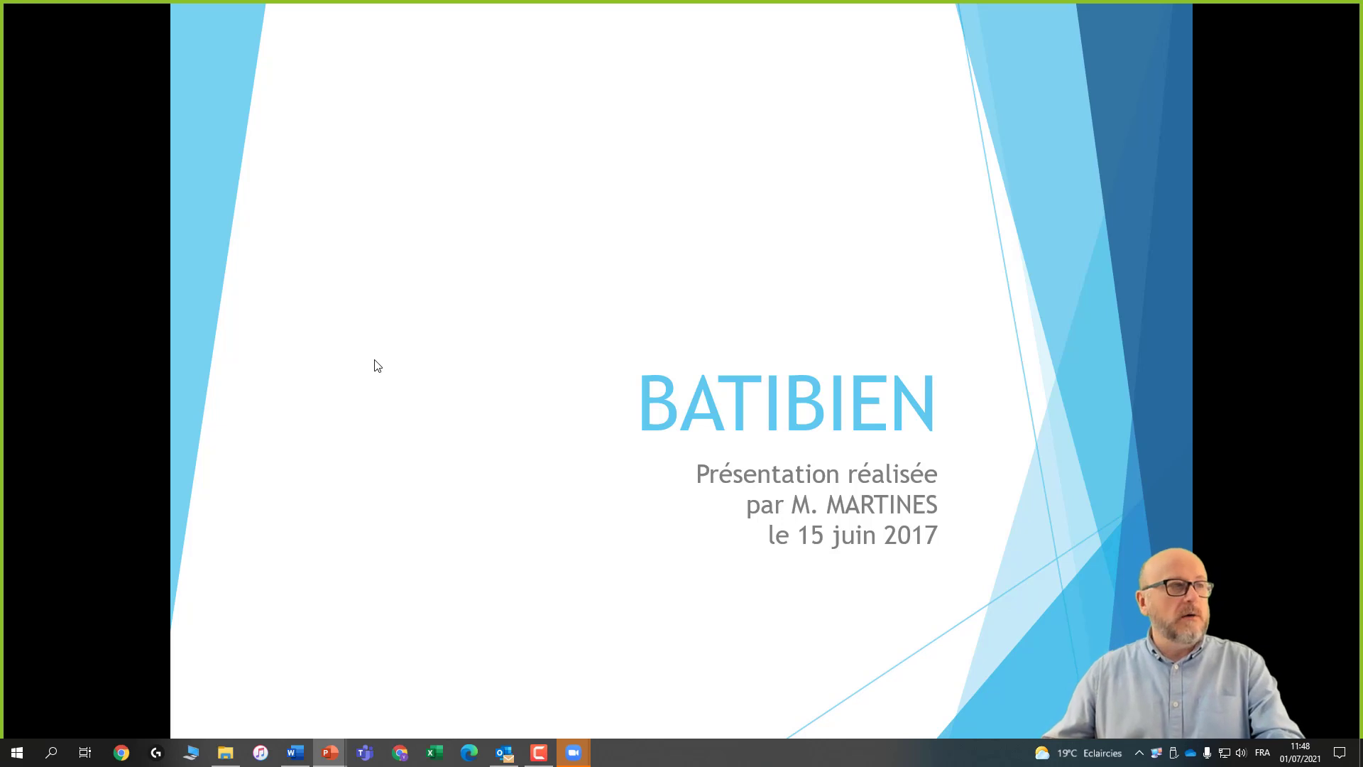
{"action": "left_click", "coordinate": [33, 288]}
{"action": "left_click", "coordinate": [33, 290]}
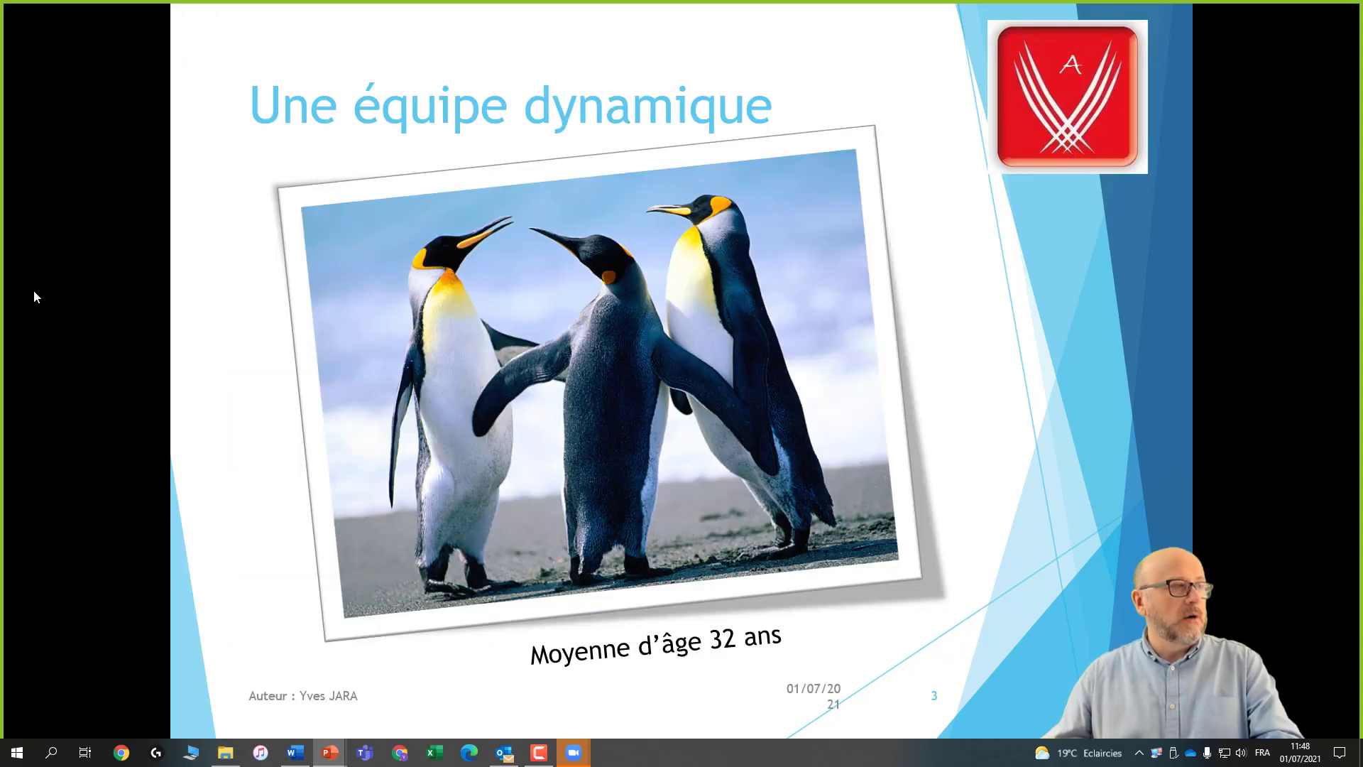
{"action": "left_click", "coordinate": [33, 290]}
{"action": "left_click", "coordinate": [32, 289]}
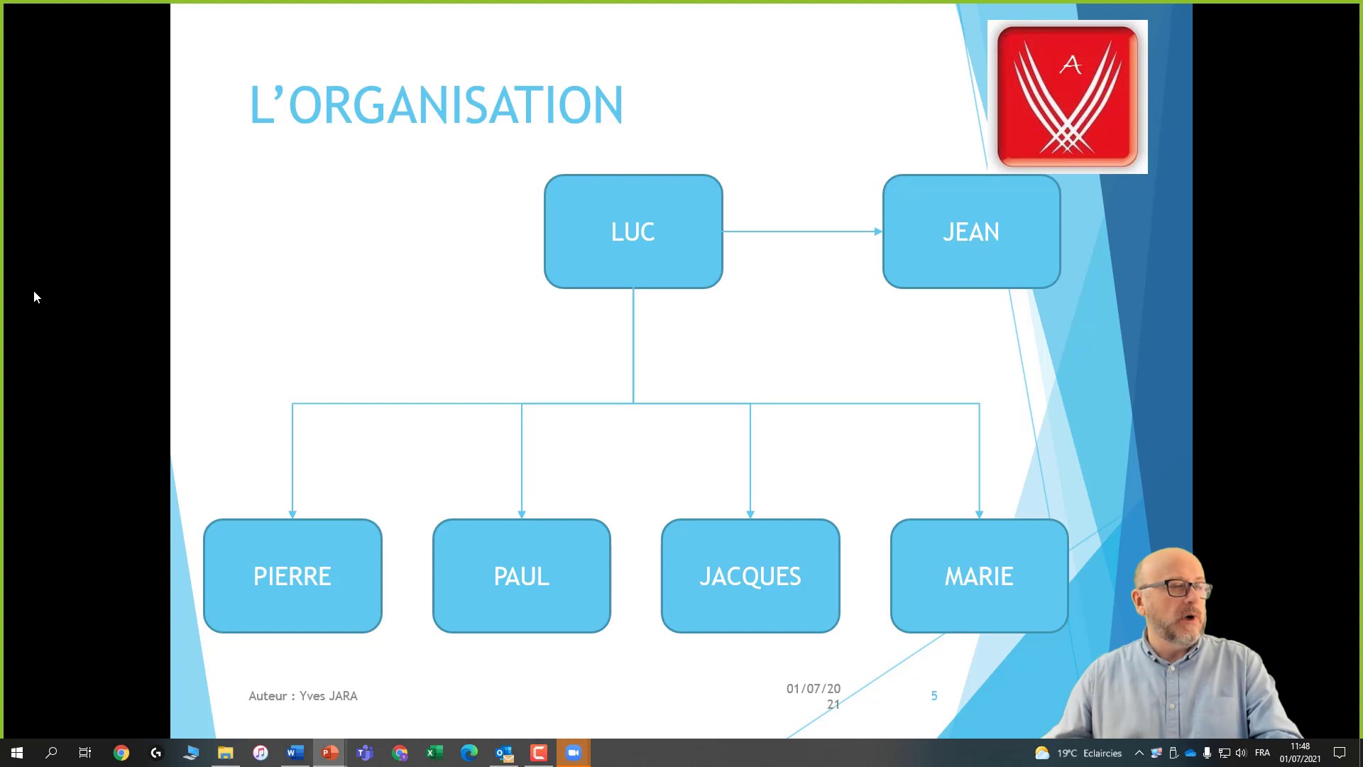
{"action": "left_click", "coordinate": [34, 292]}
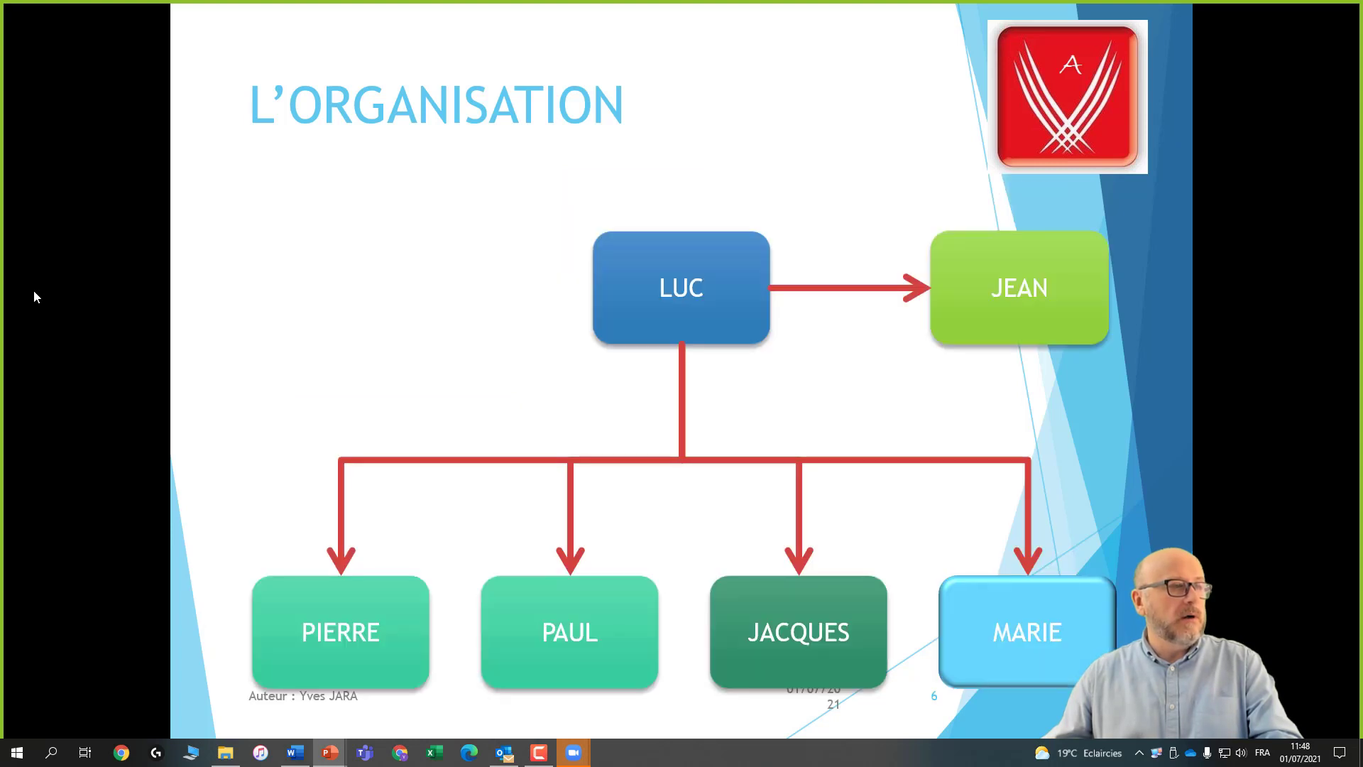
{"action": "left_click", "coordinate": [34, 297]}
{"action": "left_click", "coordinate": [34, 292]}
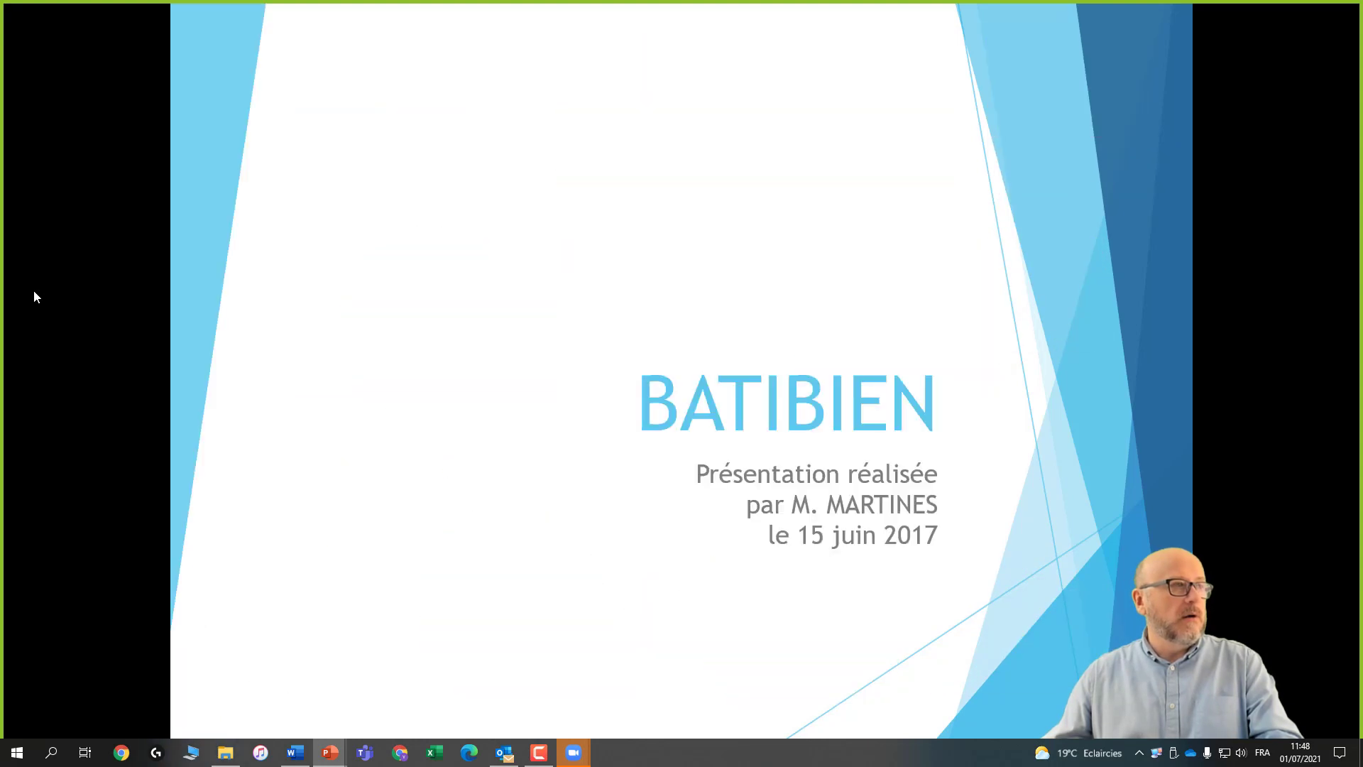
{"action": "left_click", "coordinate": [34, 292]}
{"action": "left_click", "coordinate": [34, 291]}
{"action": "left_click", "coordinate": [35, 291]}
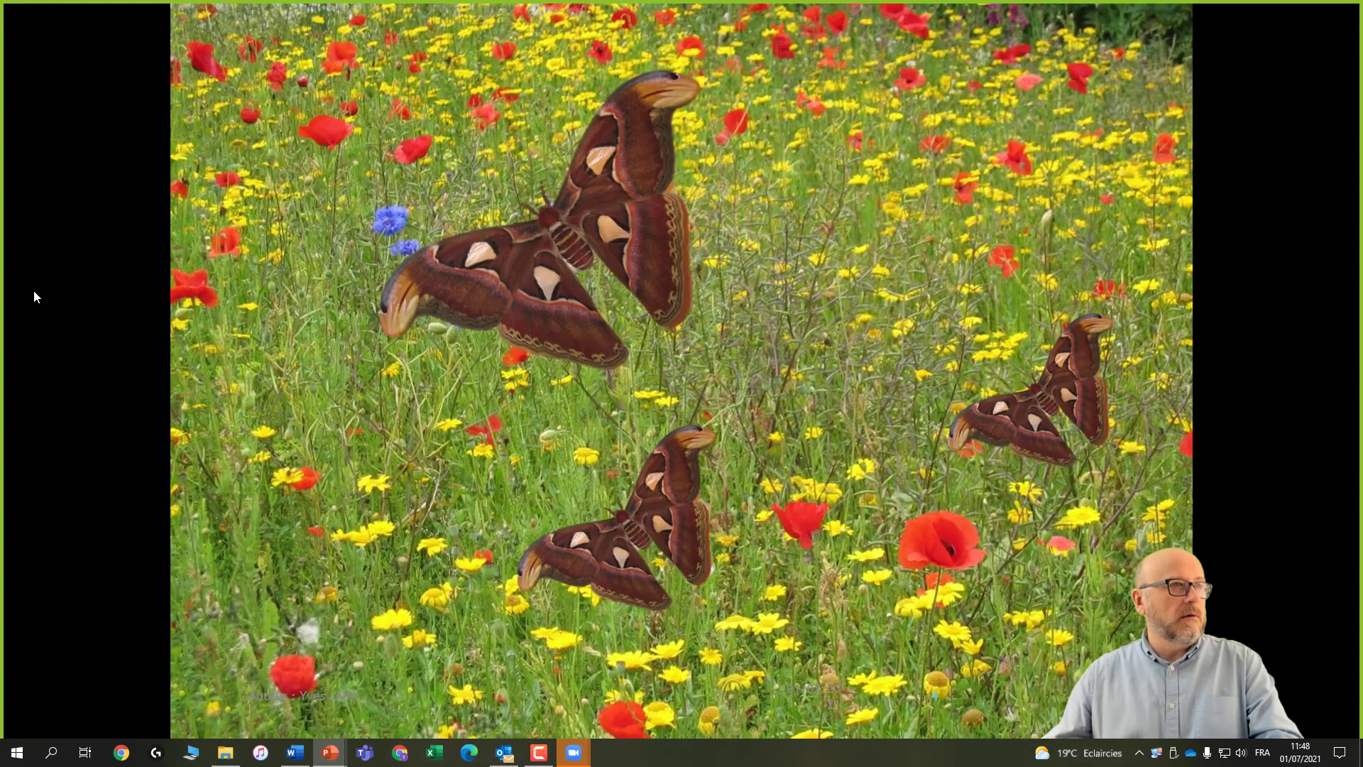
{"action": "left_click", "coordinate": [34, 292]}
{"action": "key", "text": "Escape"}
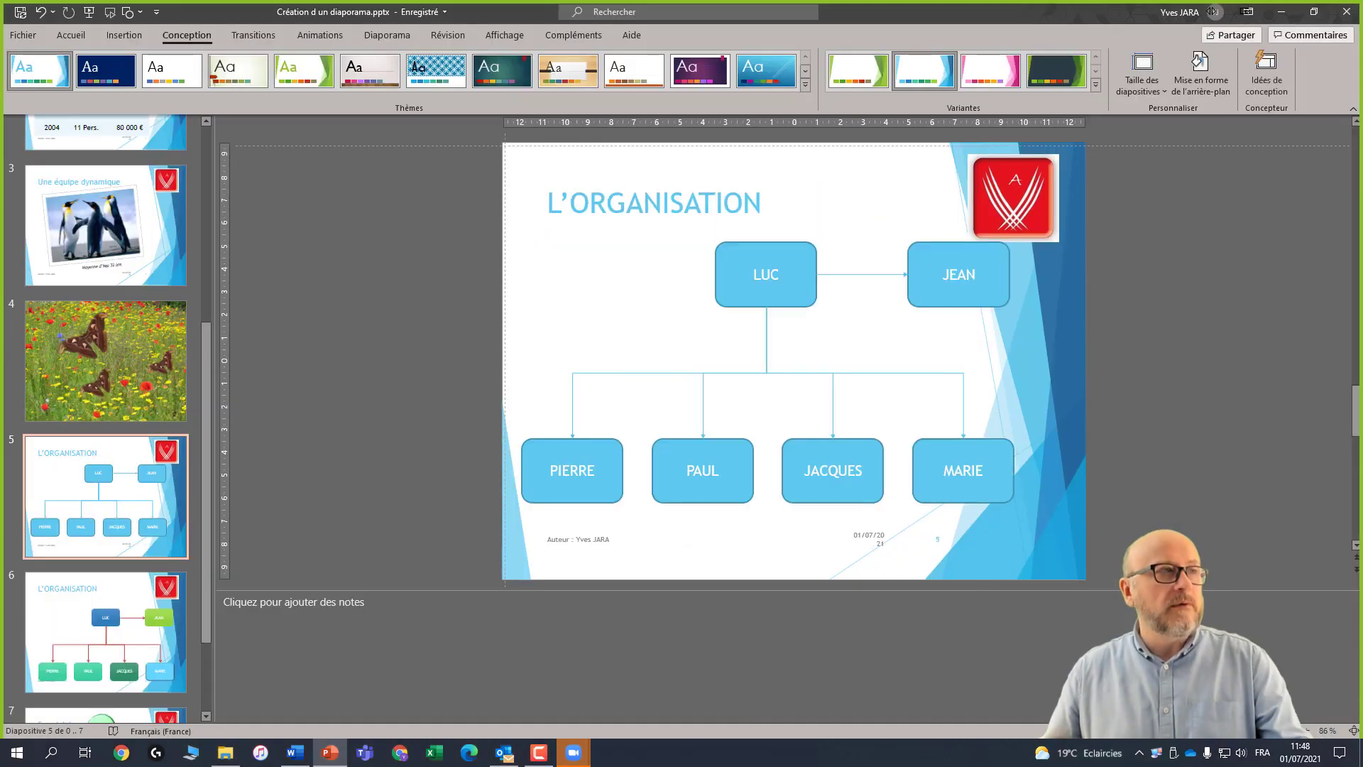